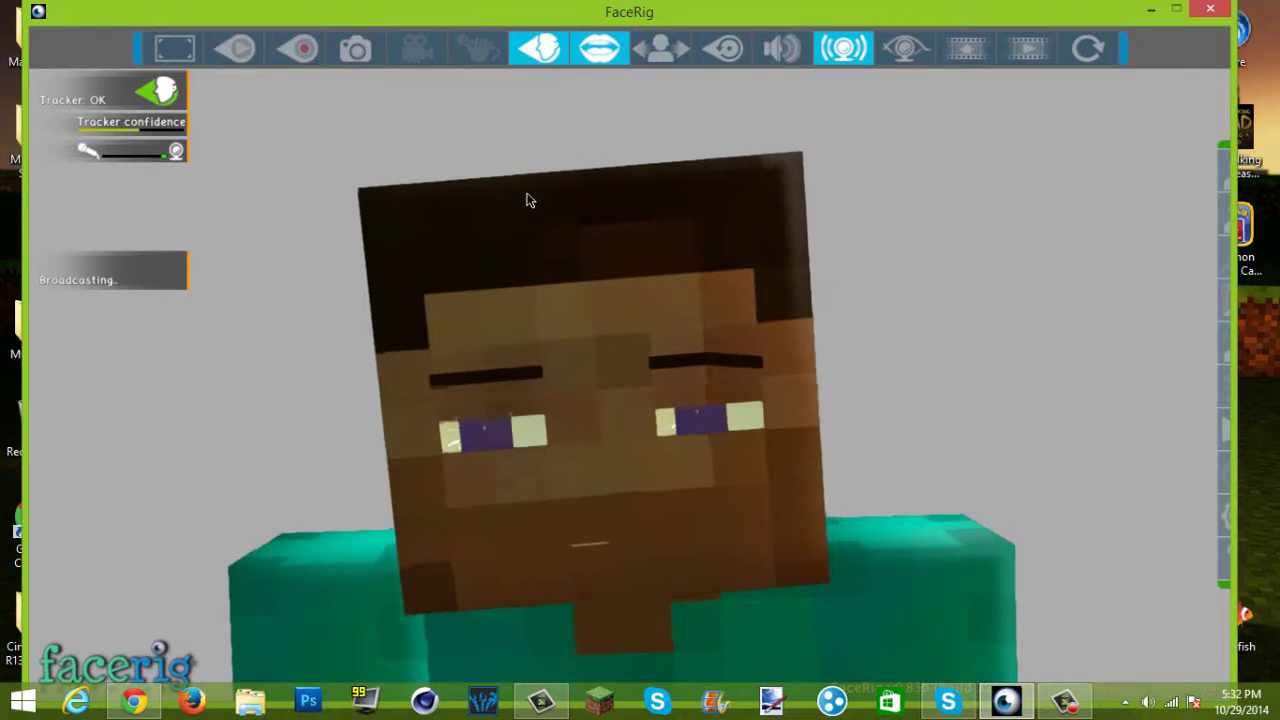
Reposition the FaceRig window on screen, briefly toggling the browser in front of it.
drag(612, 18, 630, 36)
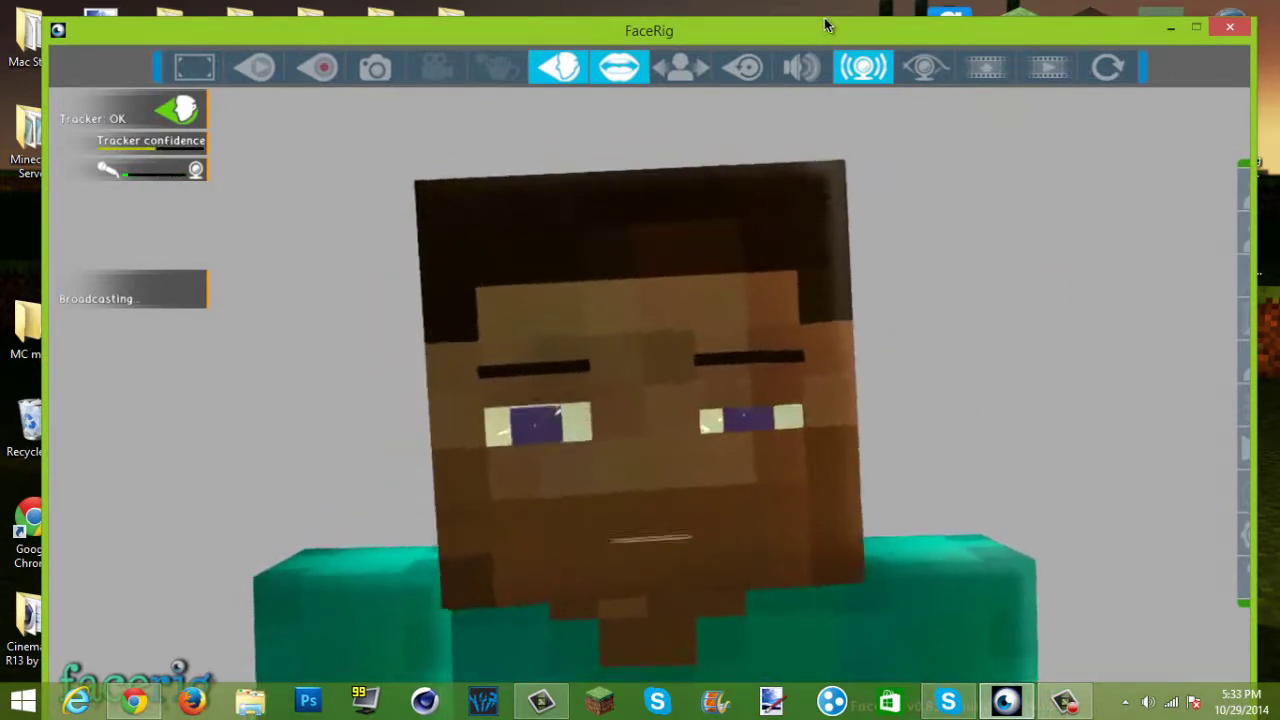
drag(830, 24, 901, 24)
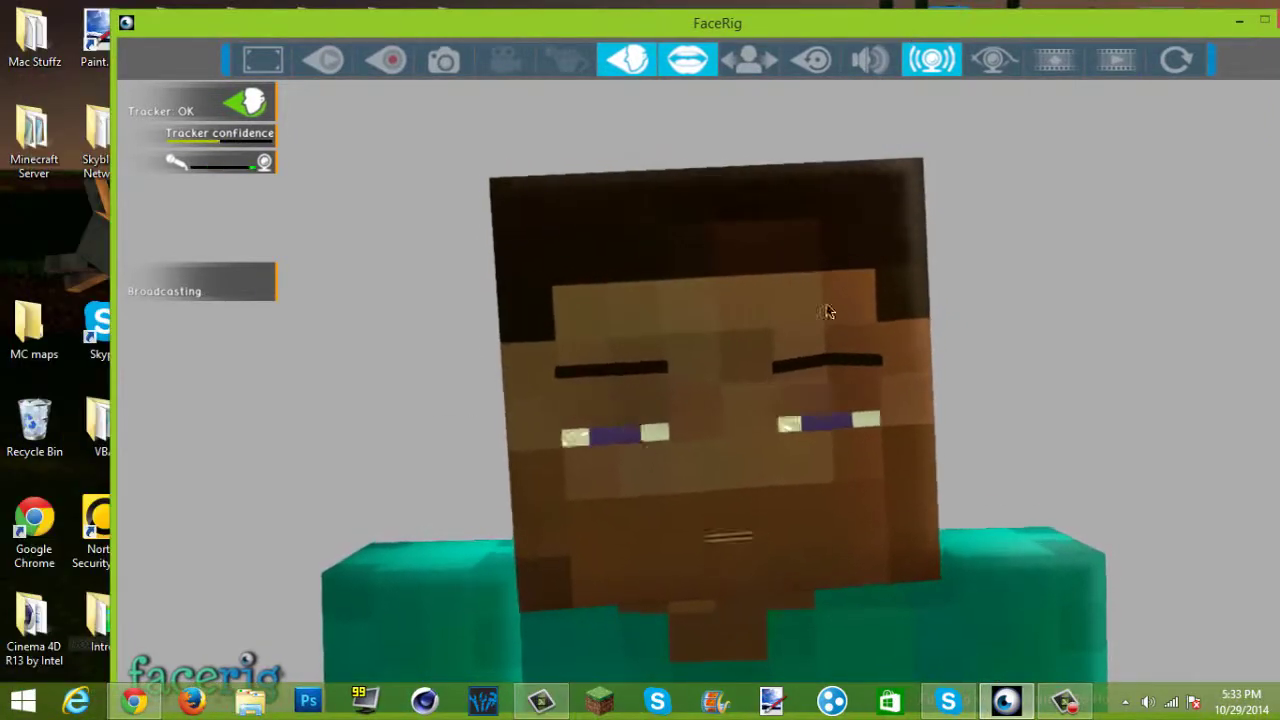
drag(1042, 22, 874, 40)
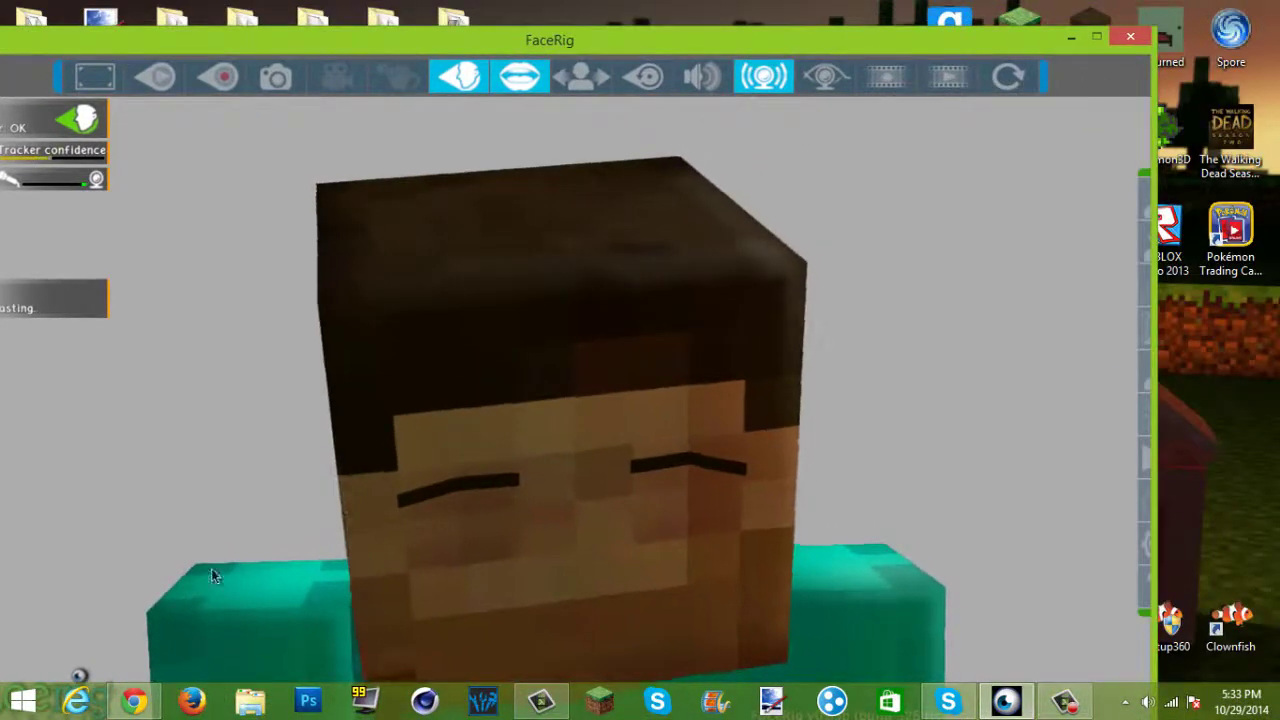
click(136, 703)
click(136, 703)
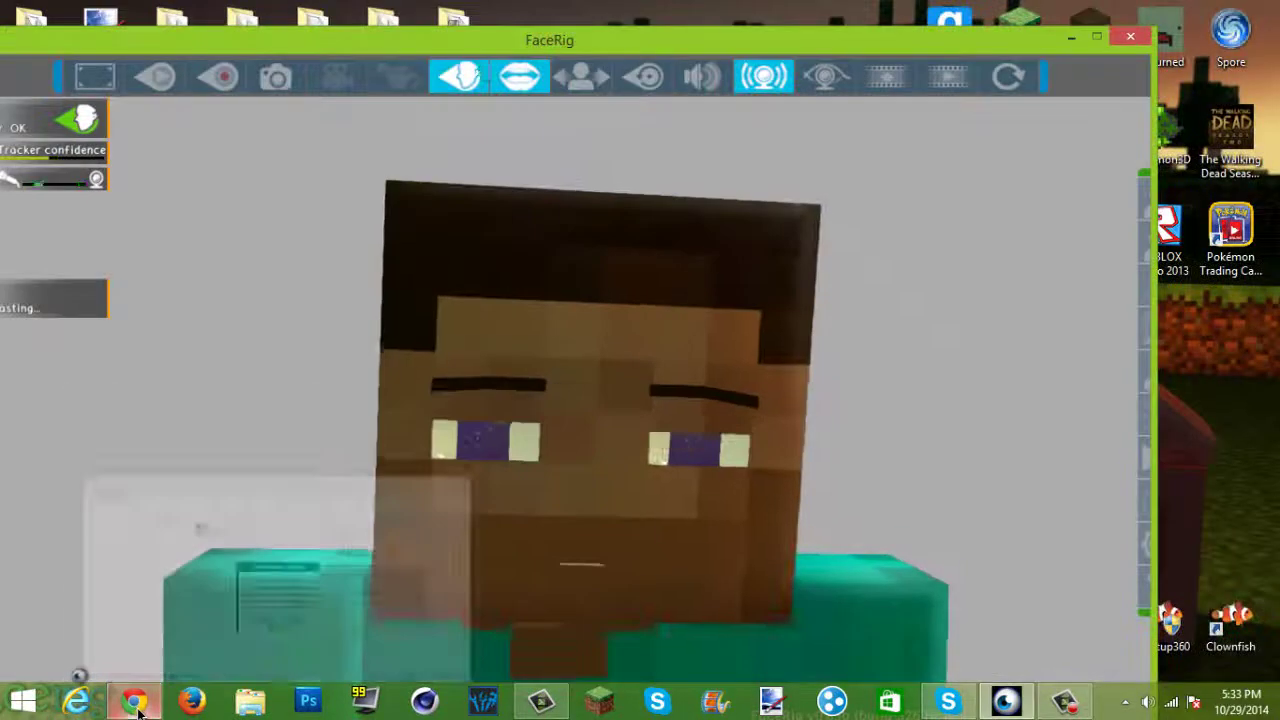
drag(647, 40, 690, 22)
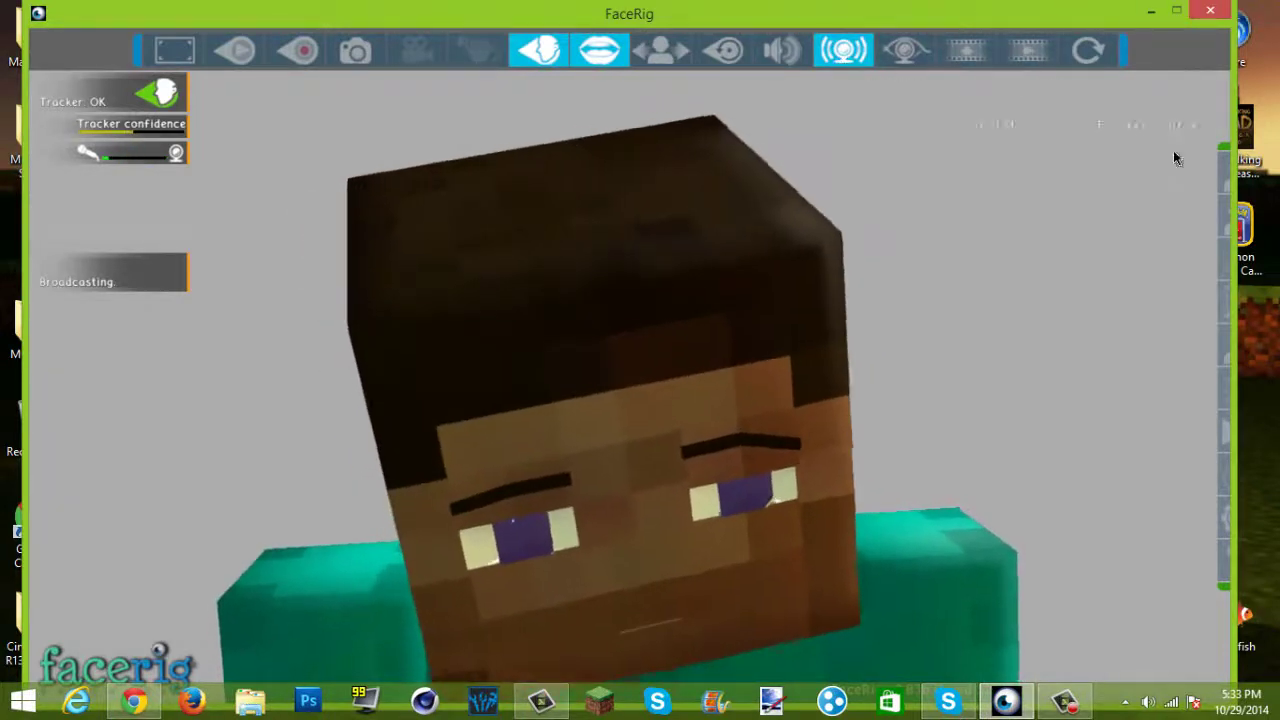
Switch to Chrome, check its main menu, then minimise Chrome so FaceRig shows again.
click(133, 700)
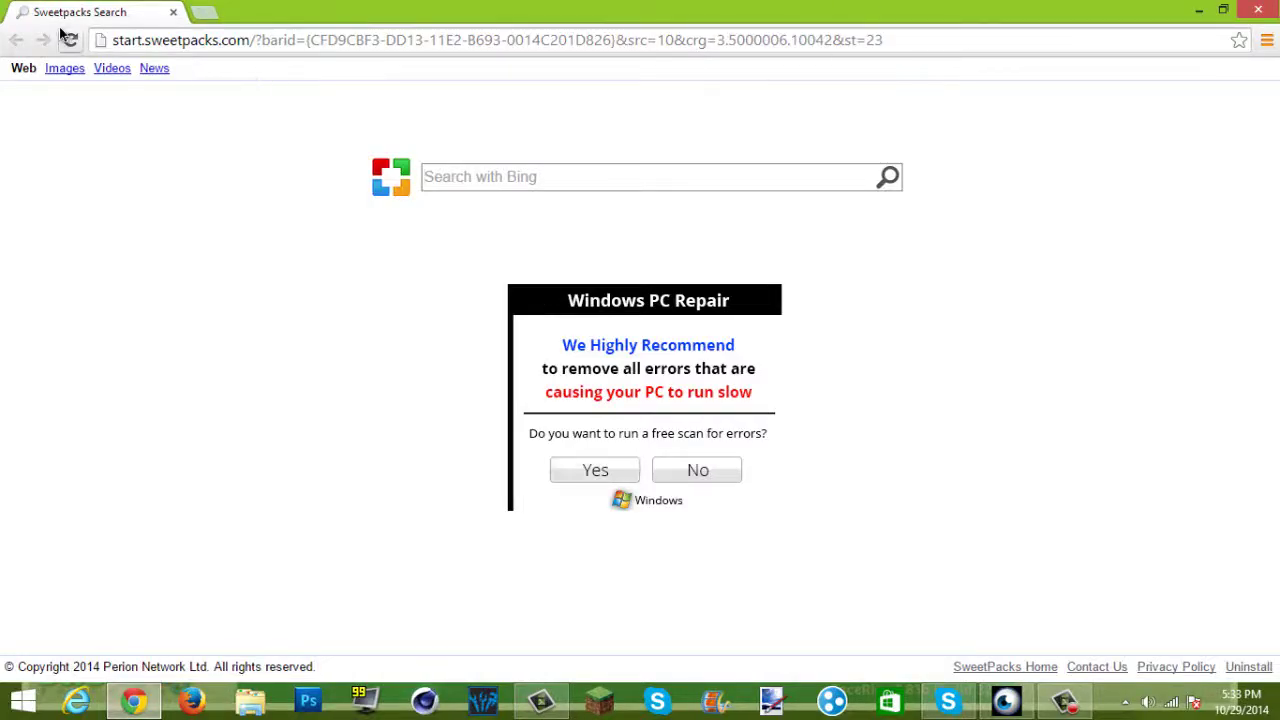
click(1266, 42)
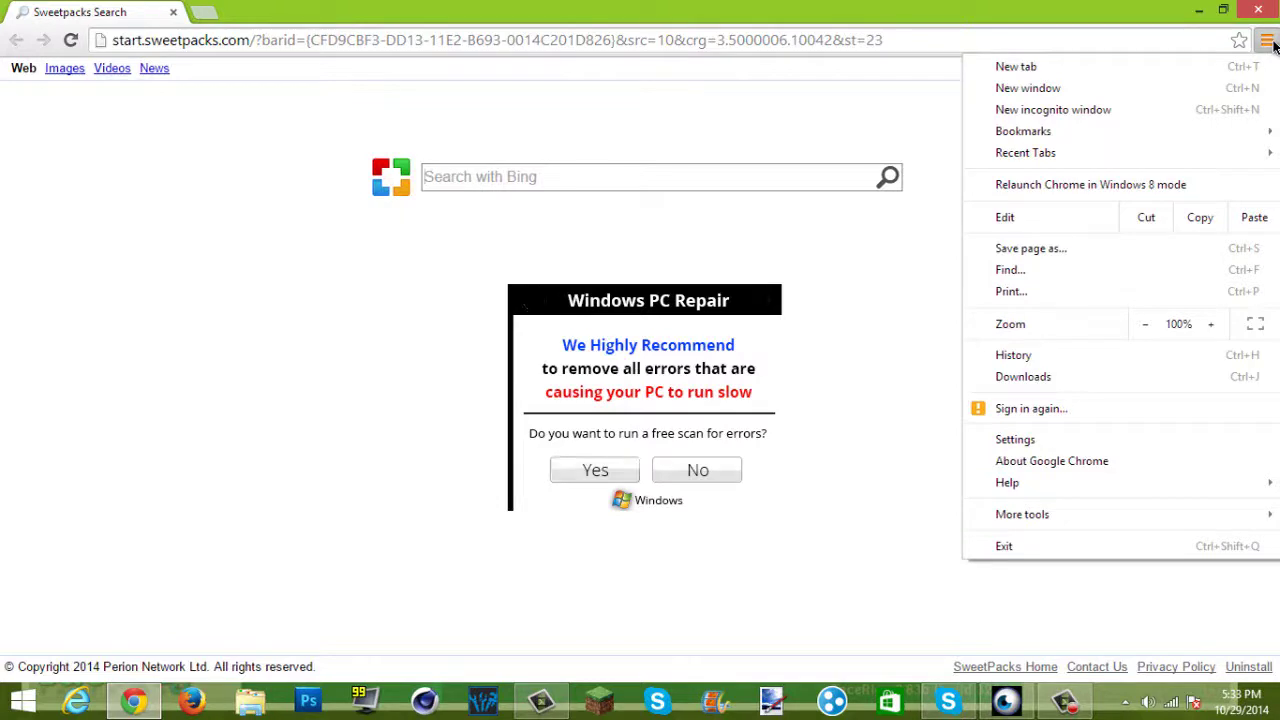
click(1270, 43)
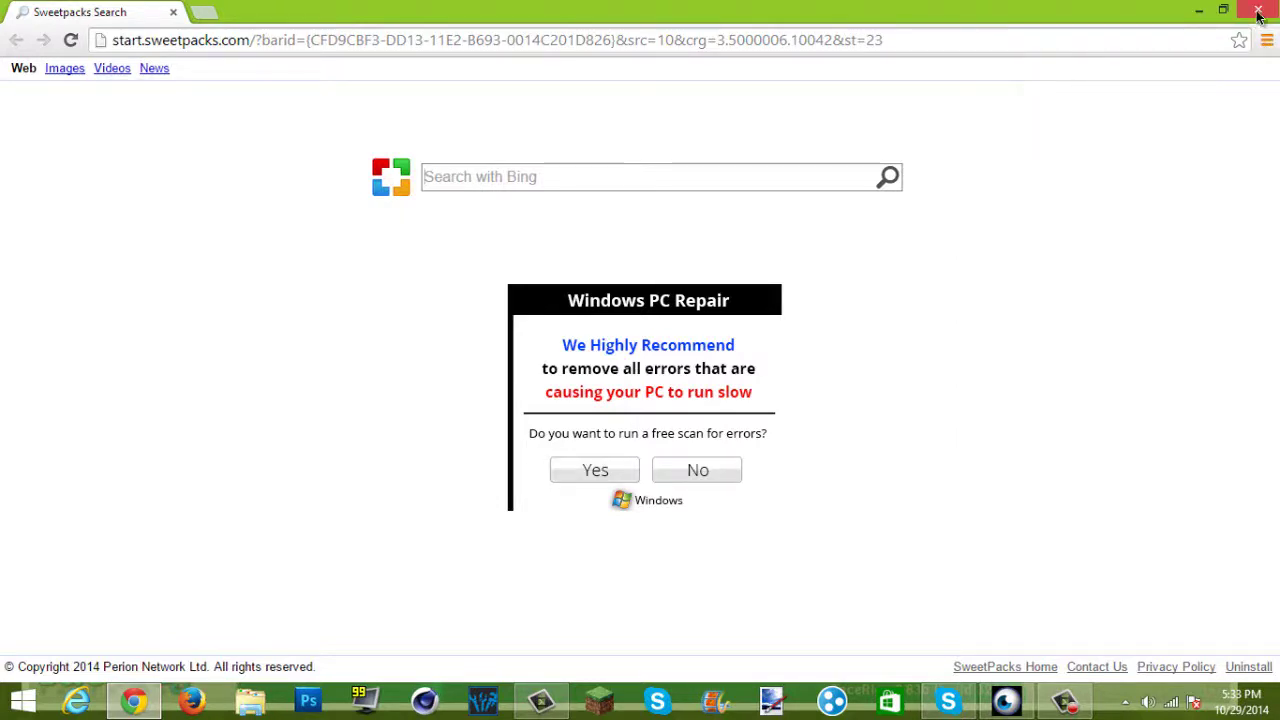
click(1203, 9)
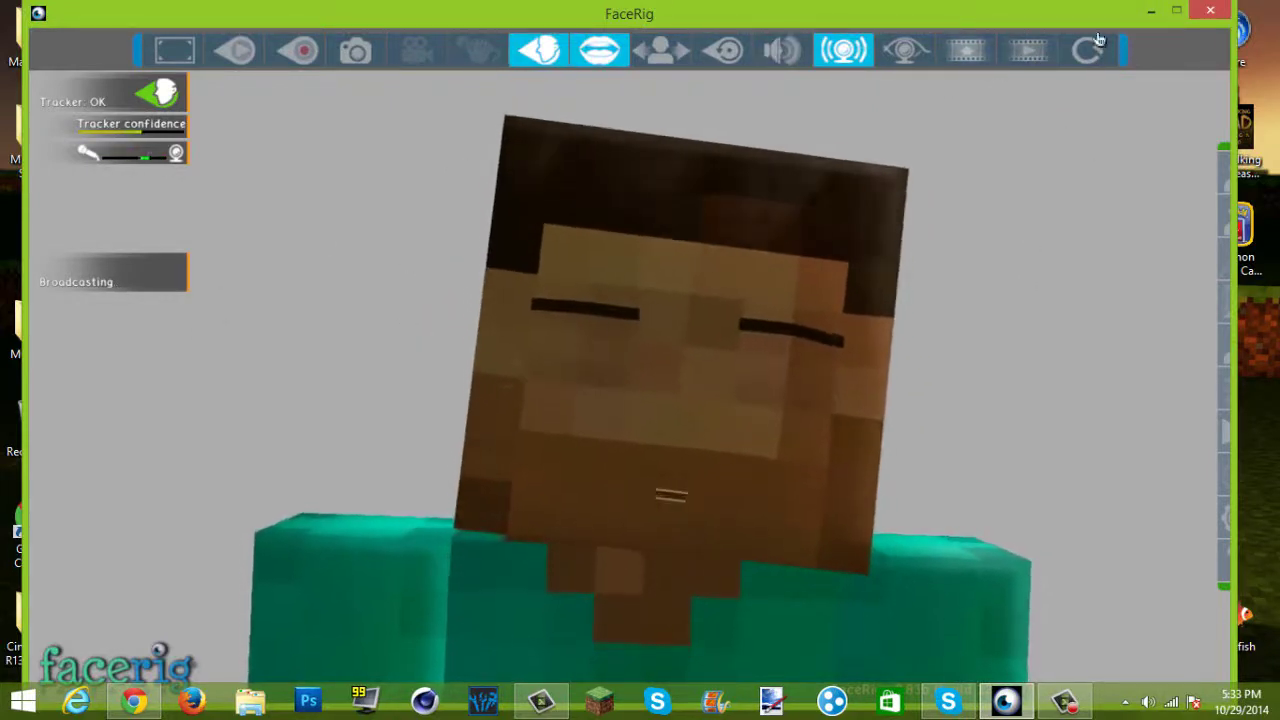
Check Steve in FaceRig's Avatar and Background Chooser, minimise FaceRig, and move the javaw.avi desktop icon lower right.
click(1150, 14)
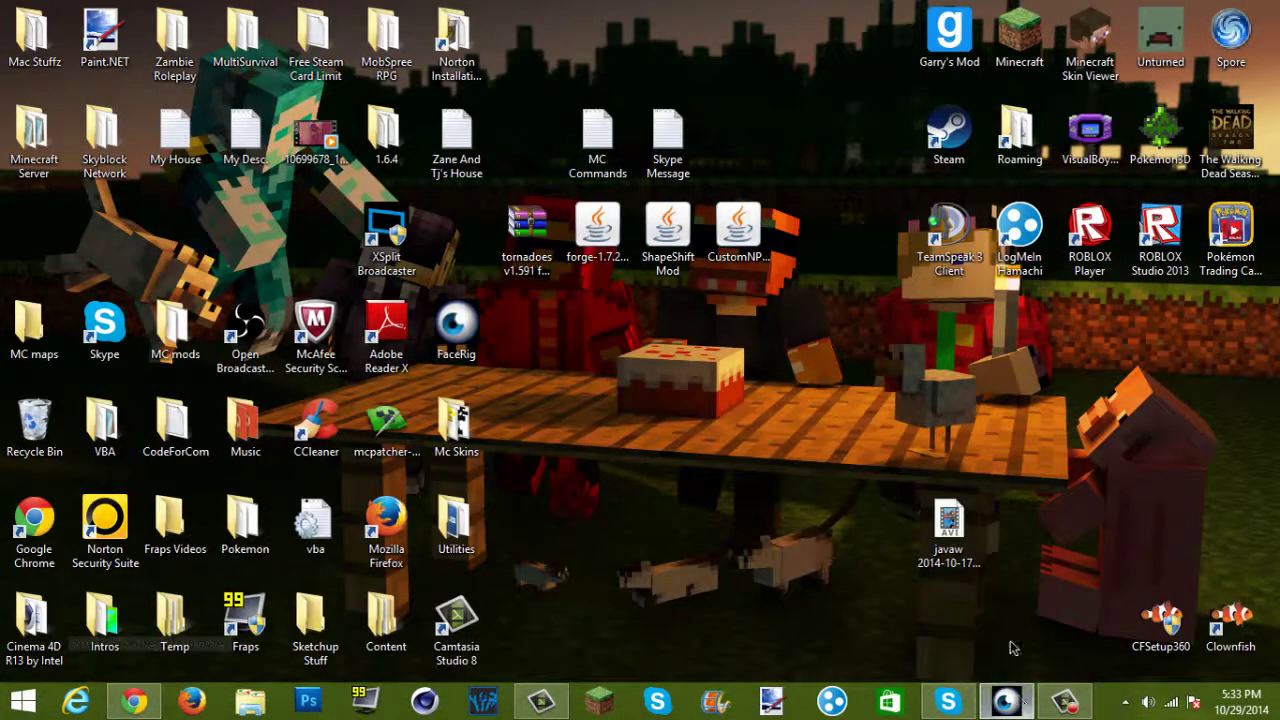
click(1006, 700)
click(1207, 170)
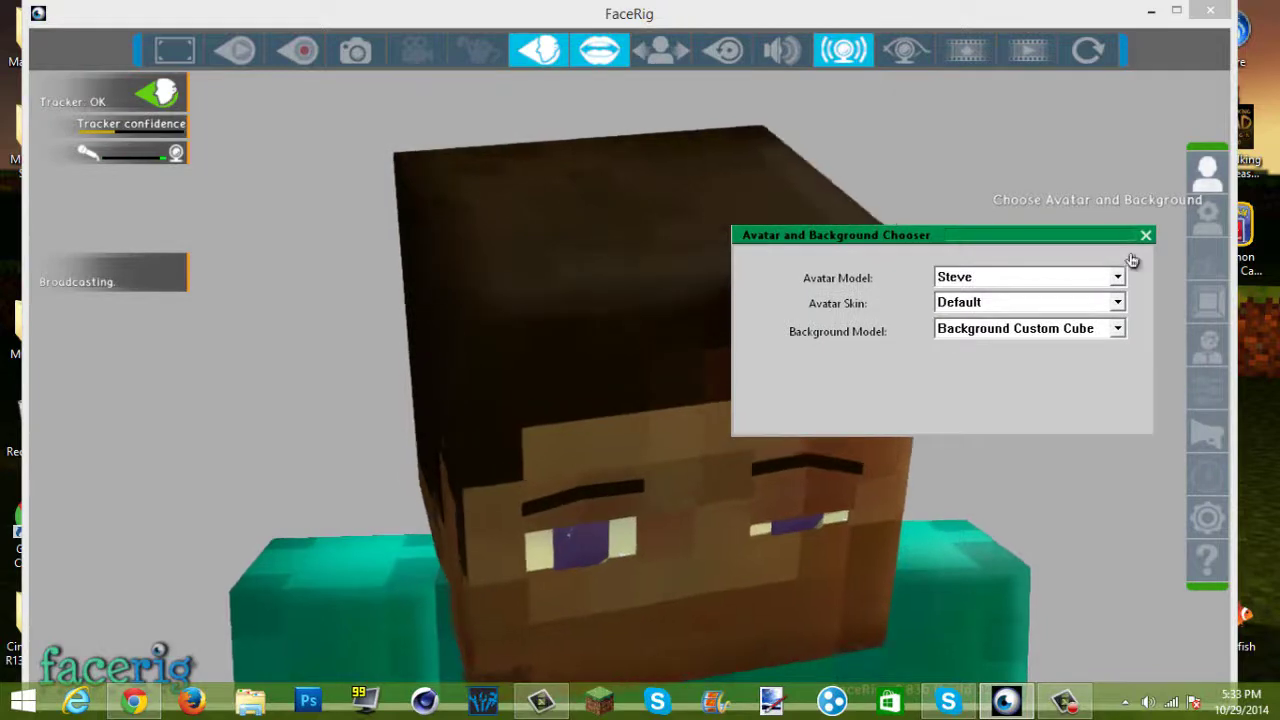
click(1146, 235)
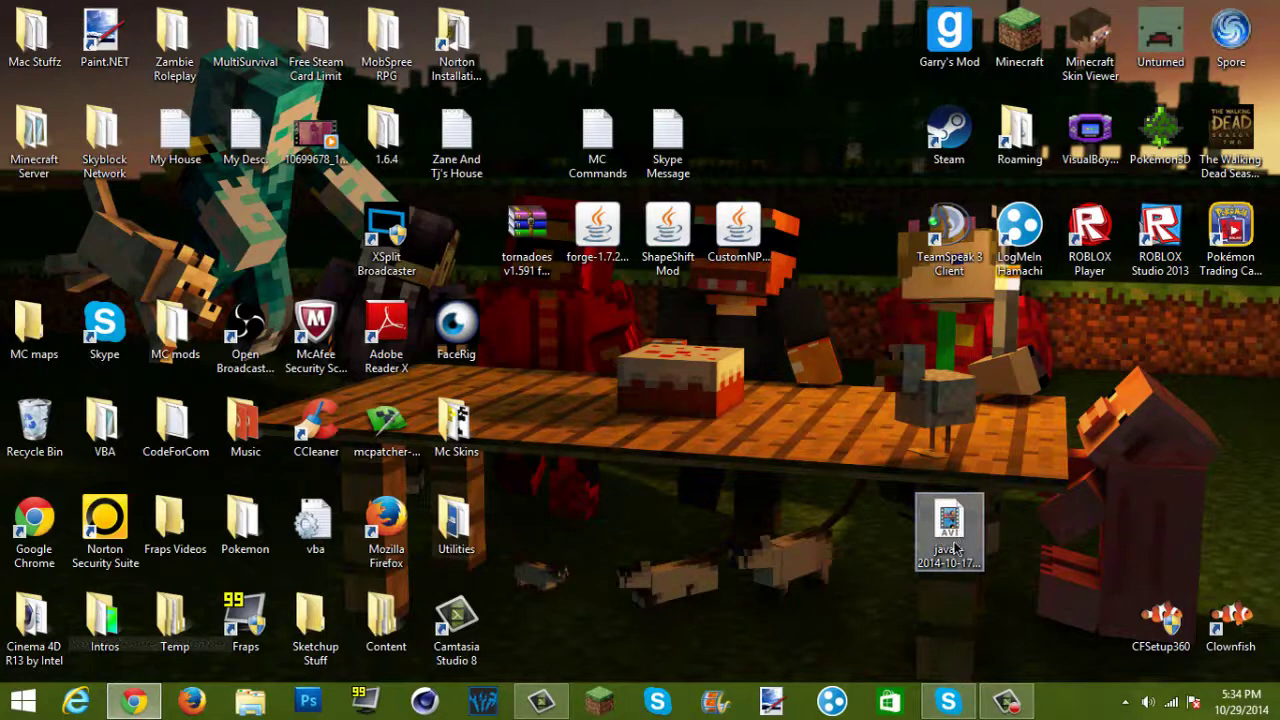
drag(922, 546, 1108, 527)
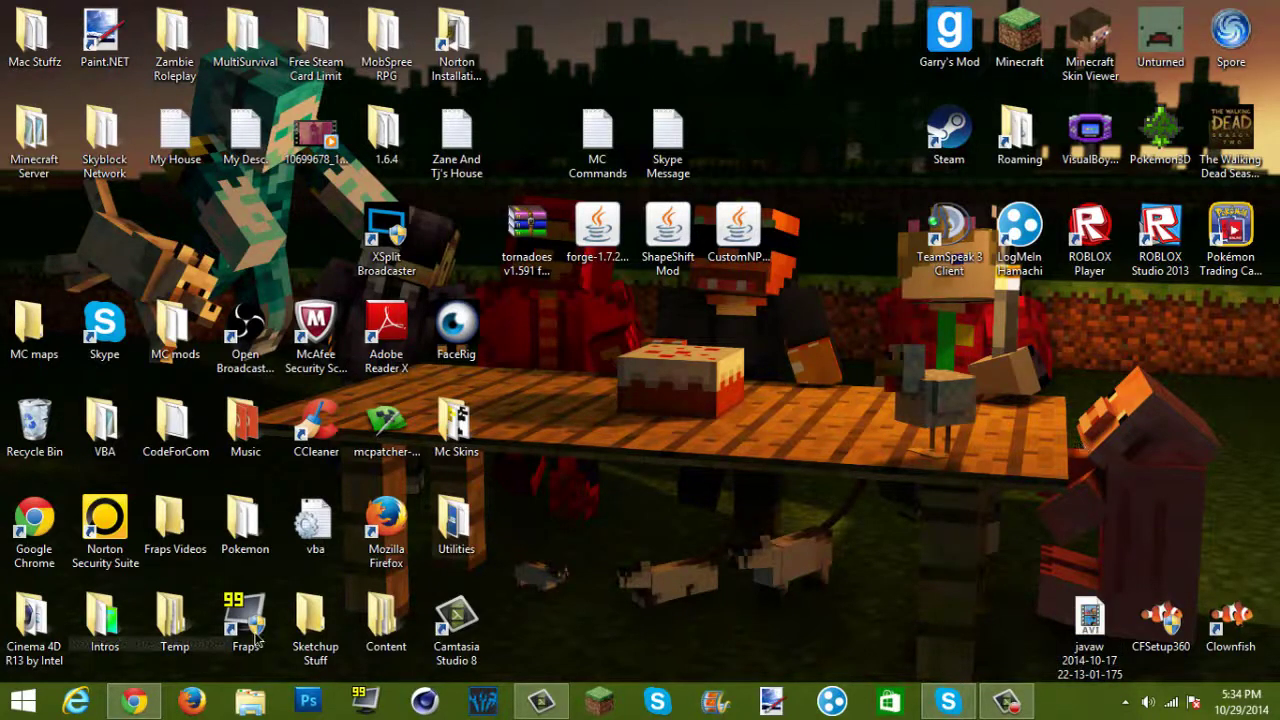
Bring up Chrome and load facerig.us from the address bar.
click(134, 700)
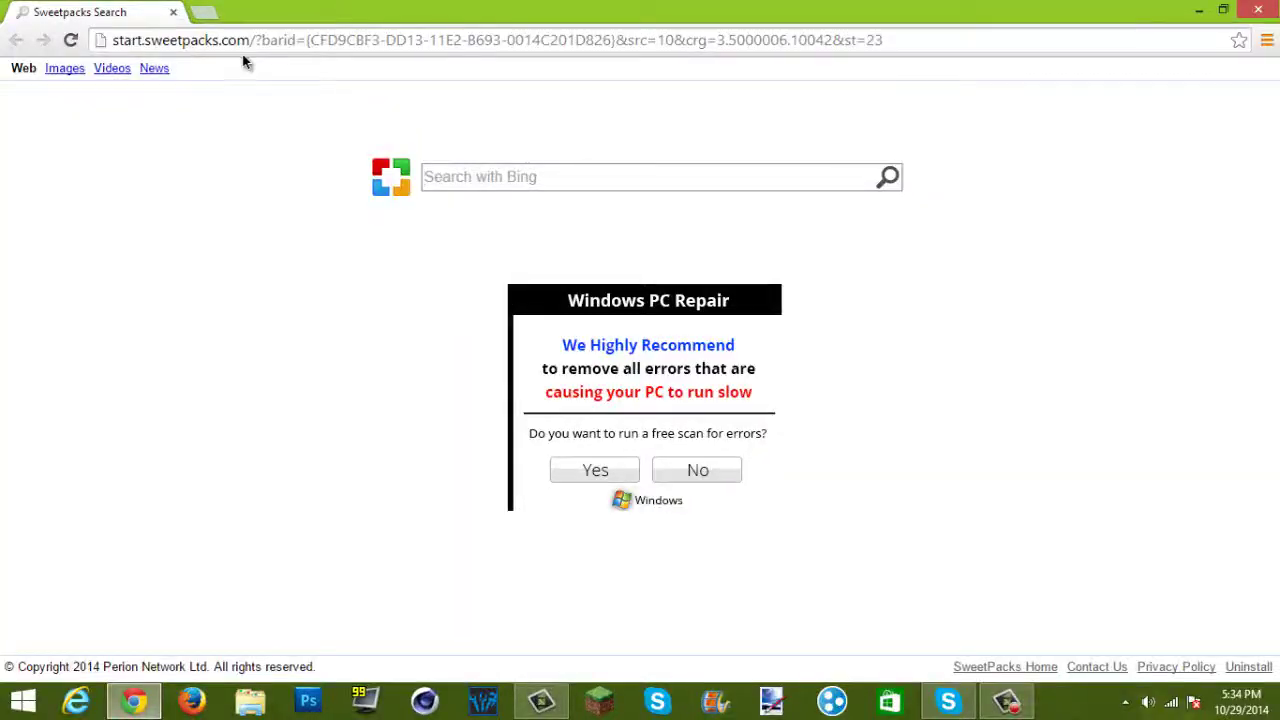
key(ctrl+l)
key(BackSpace)
text(fa)
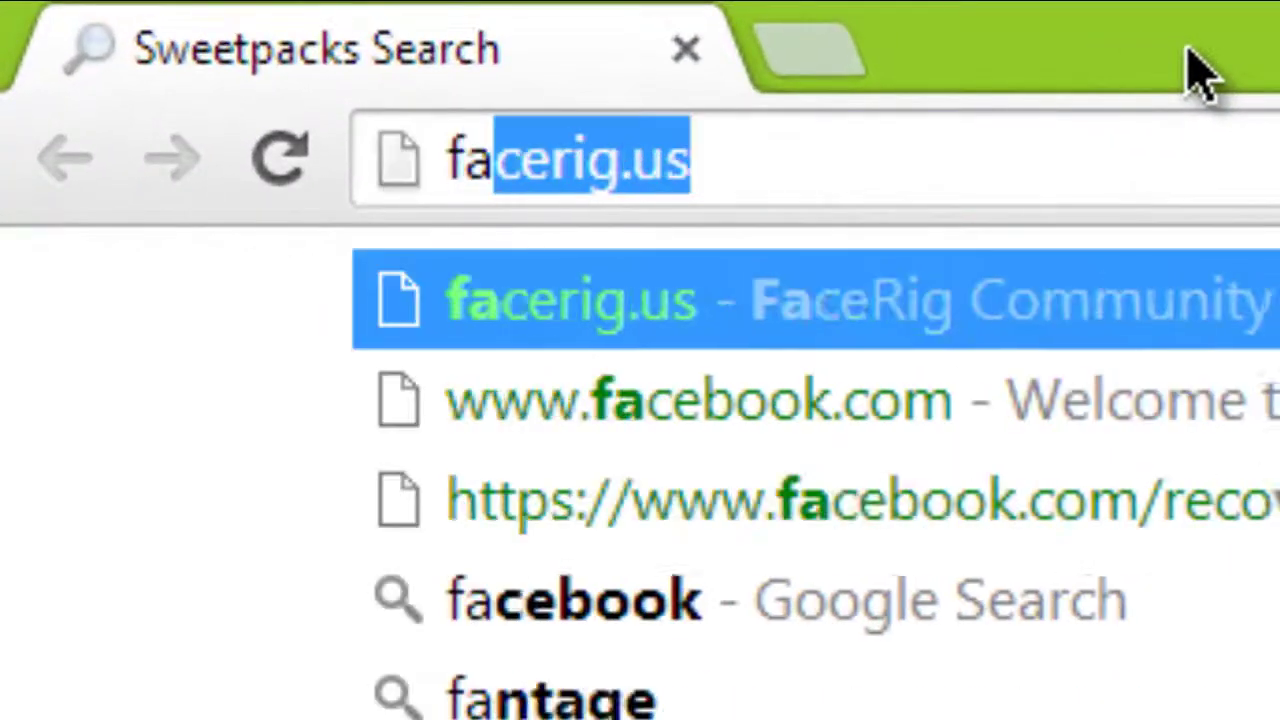
text(ce)
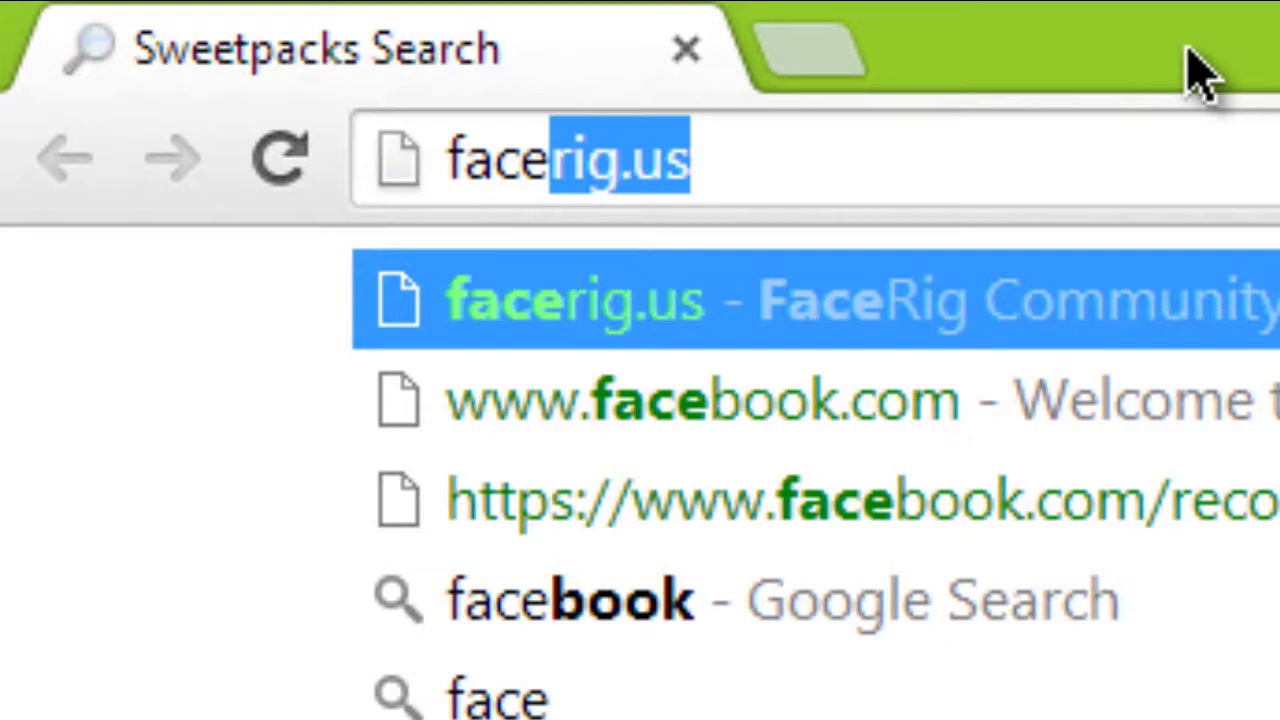
text(rig.u)
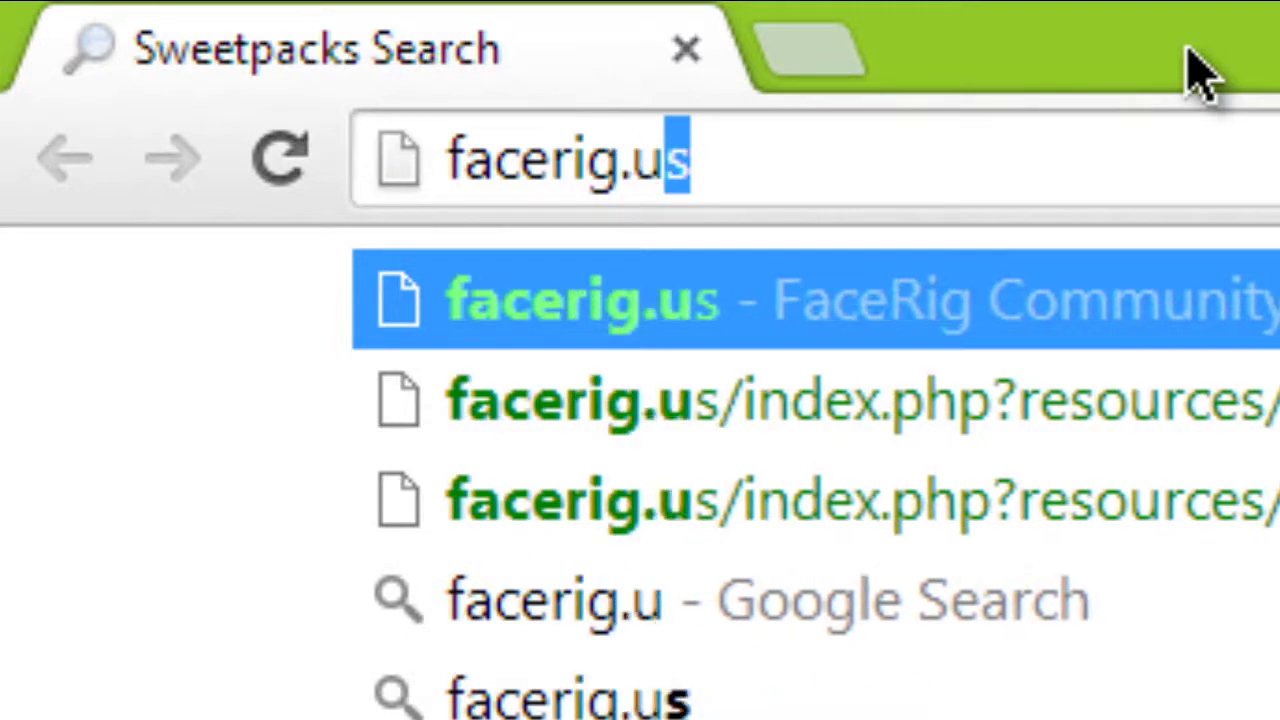
text(s)
key(Return)
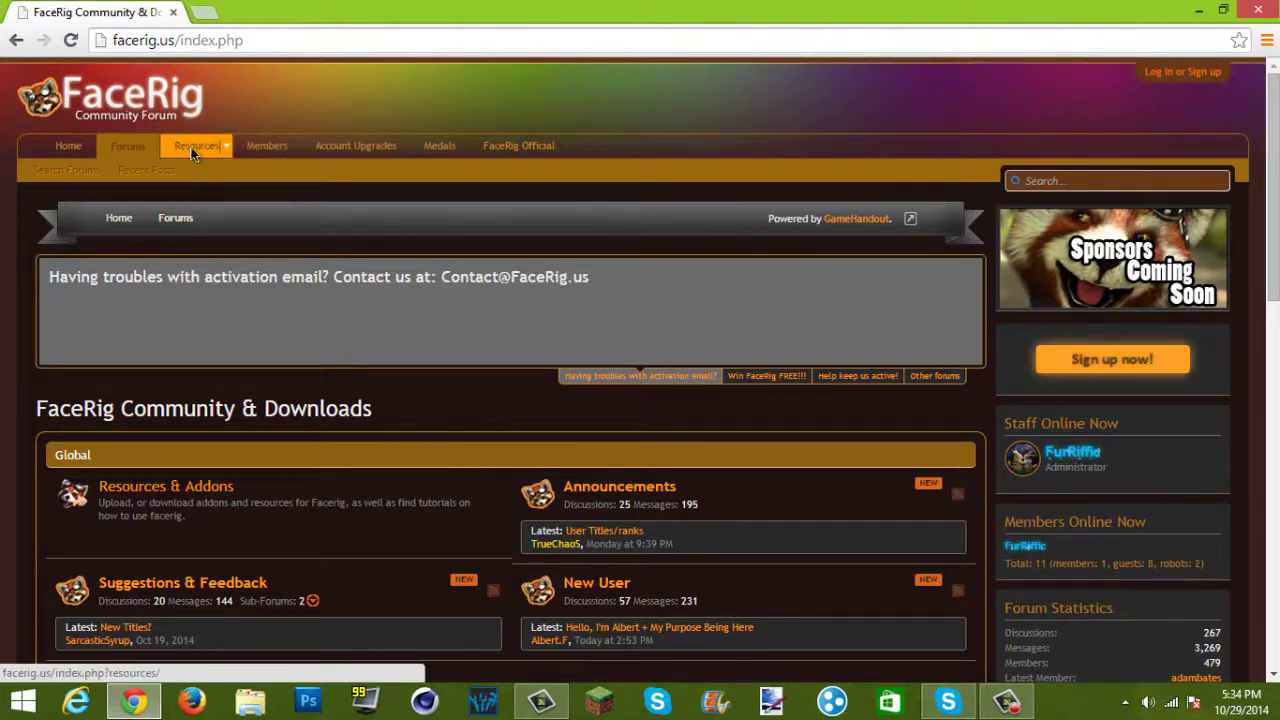
Scroll through the forum's Resources listing to find the Minecraft Steve Avatar entry.
scroll(398, 305, down, 1)
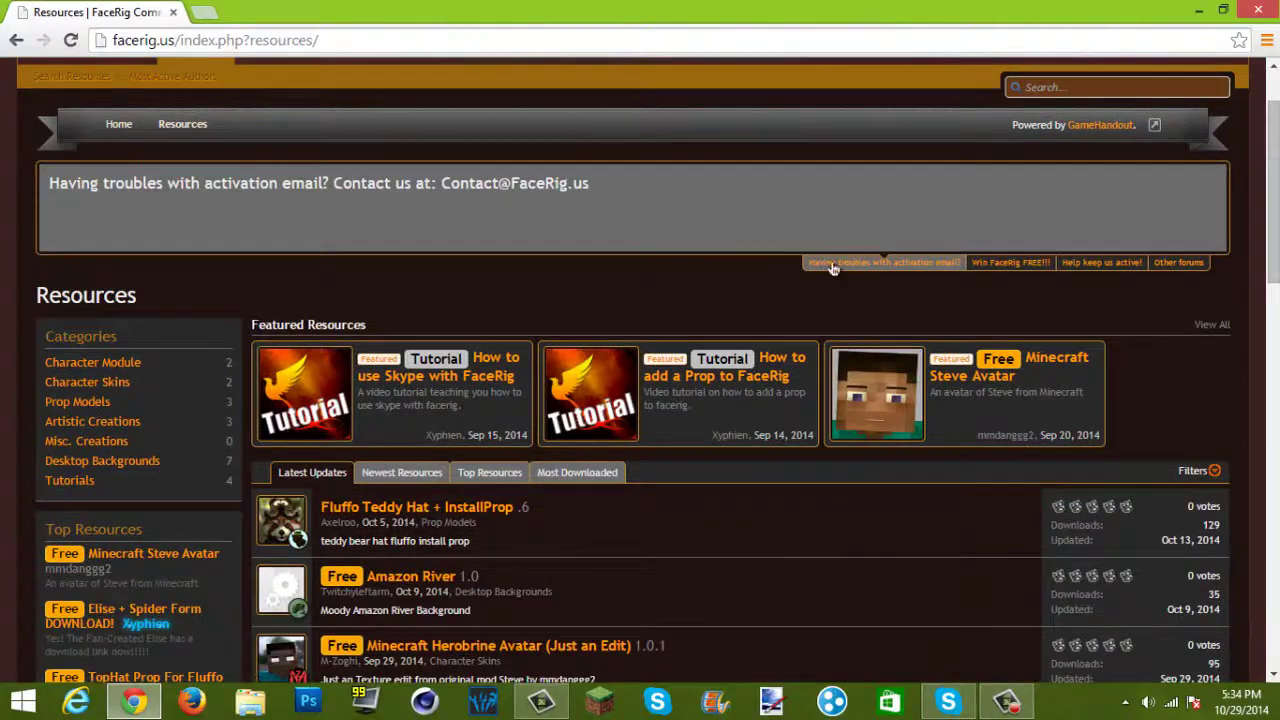
scroll(490, 240, down, 1)
scroll(397, 517, down, 2)
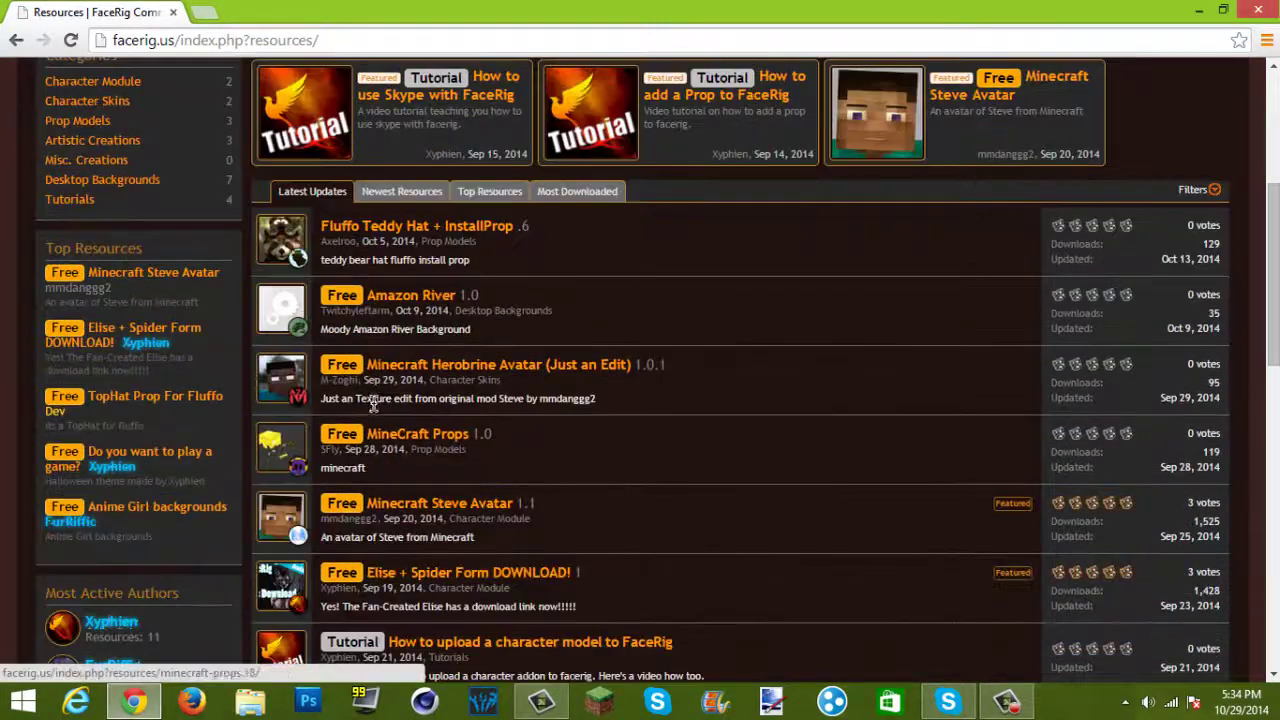
scroll(571, 376, down, 2)
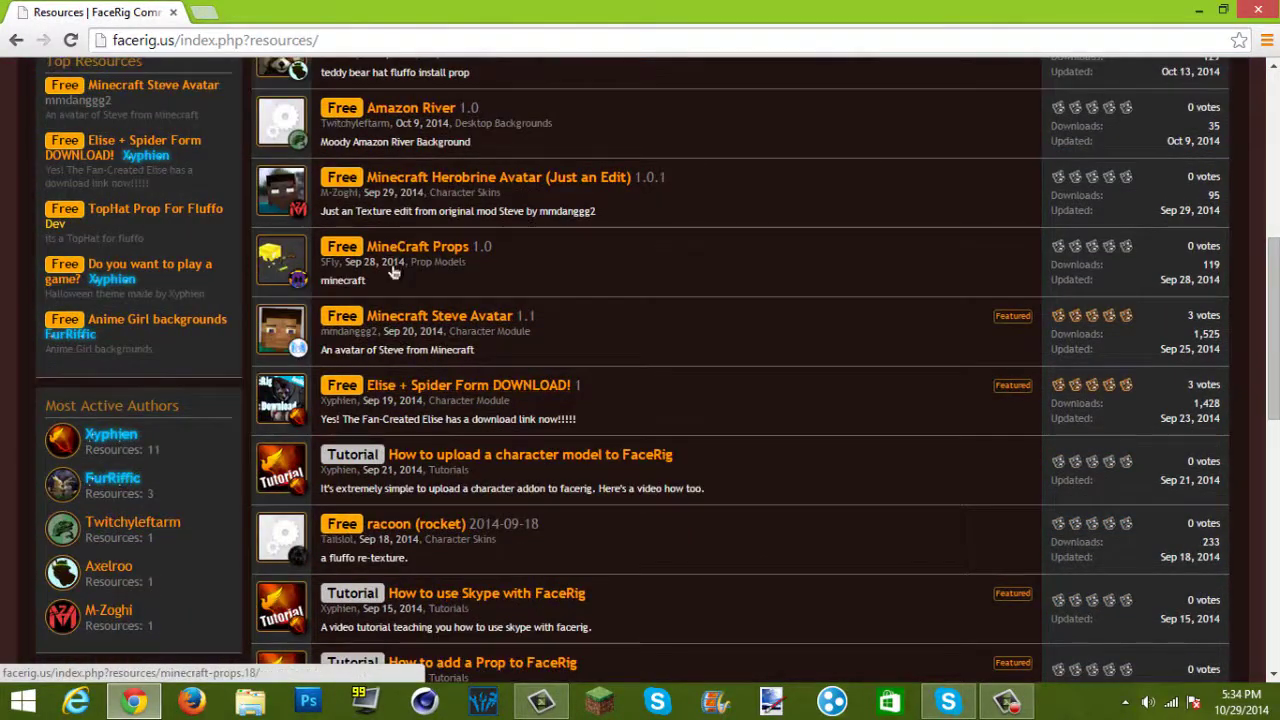
scroll(420, 320, down, 9)
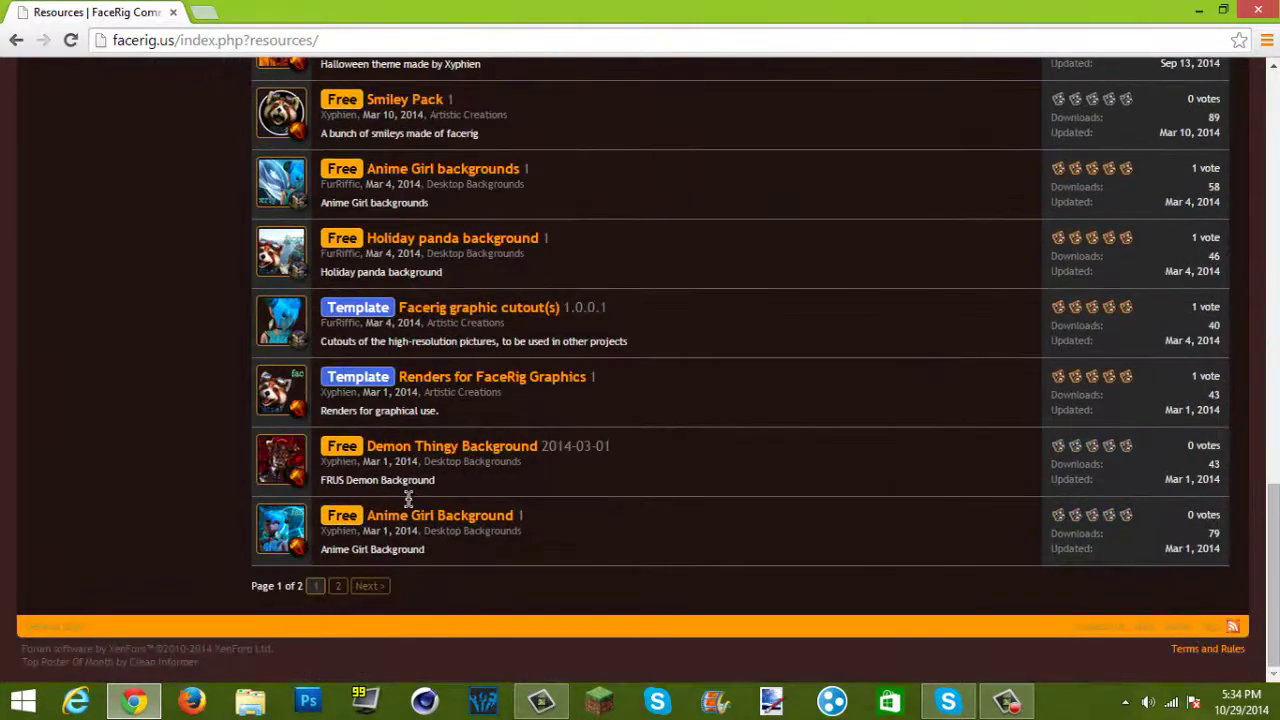
scroll(411, 563, up, 11)
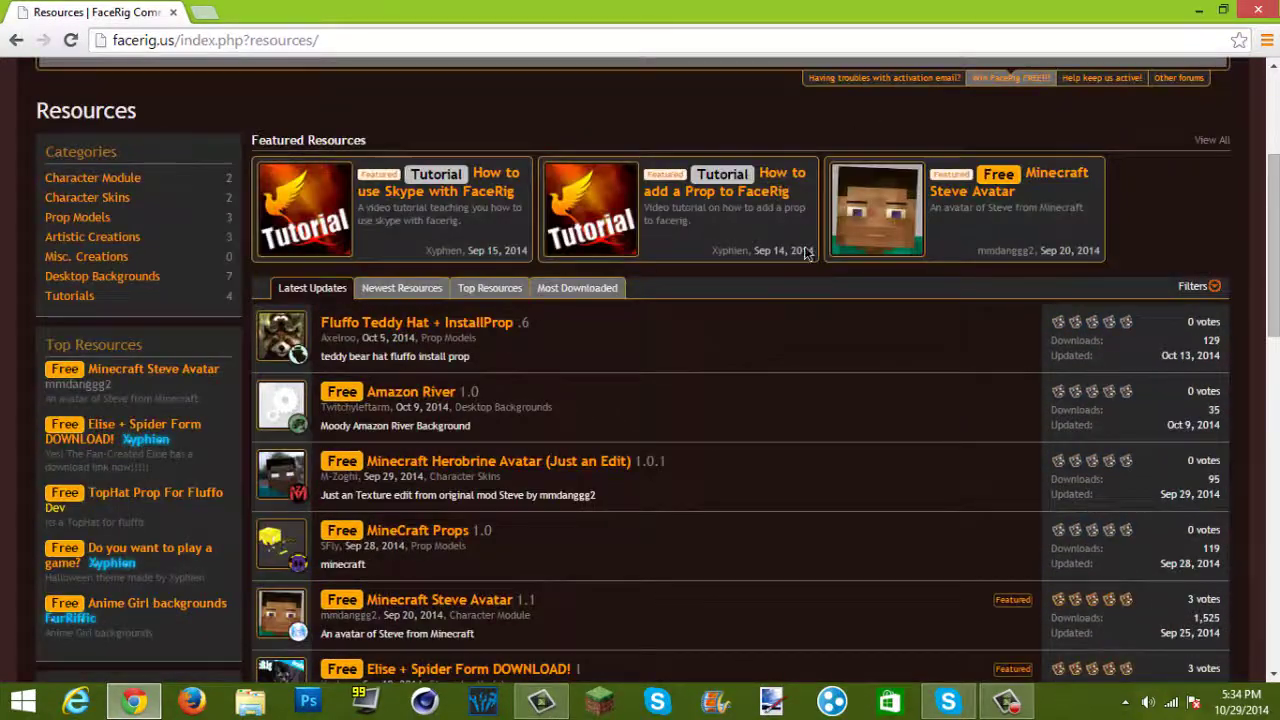
scroll(806, 252, up, 2)
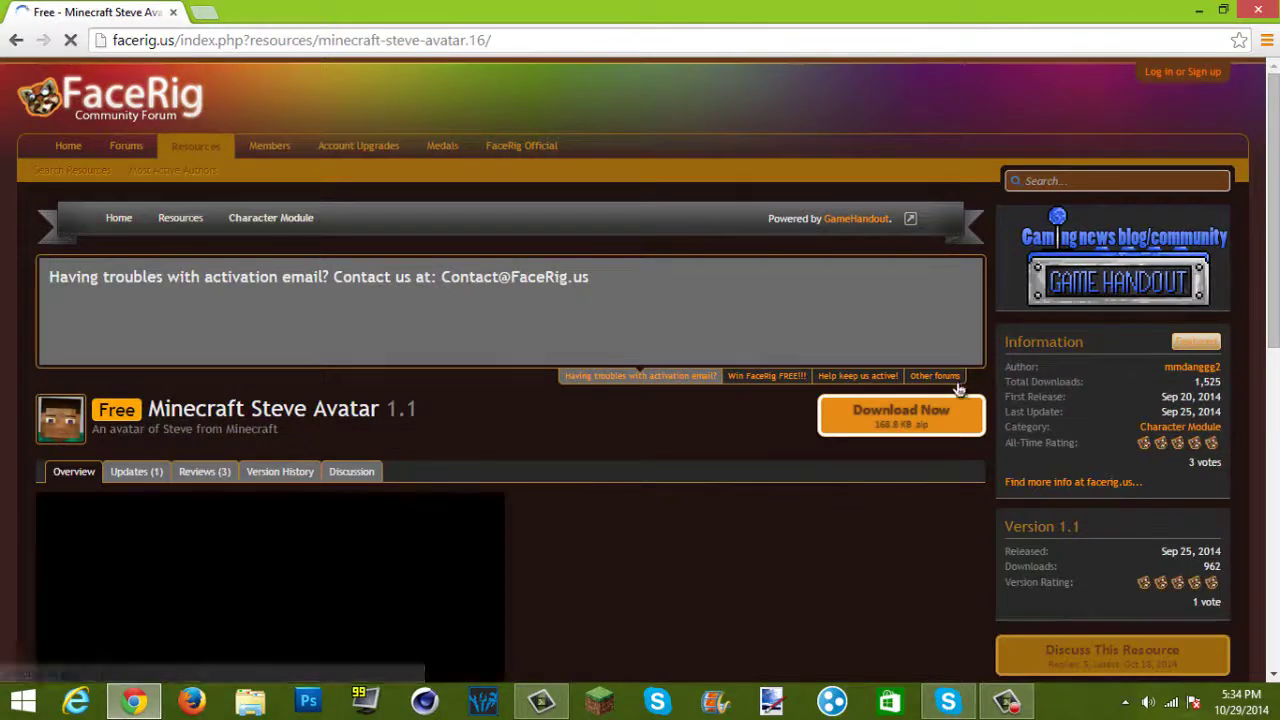
Scroll through the Steve avatar page's description and reviews to find the extraction-folder instructions.
scroll(564, 337, down, 2)
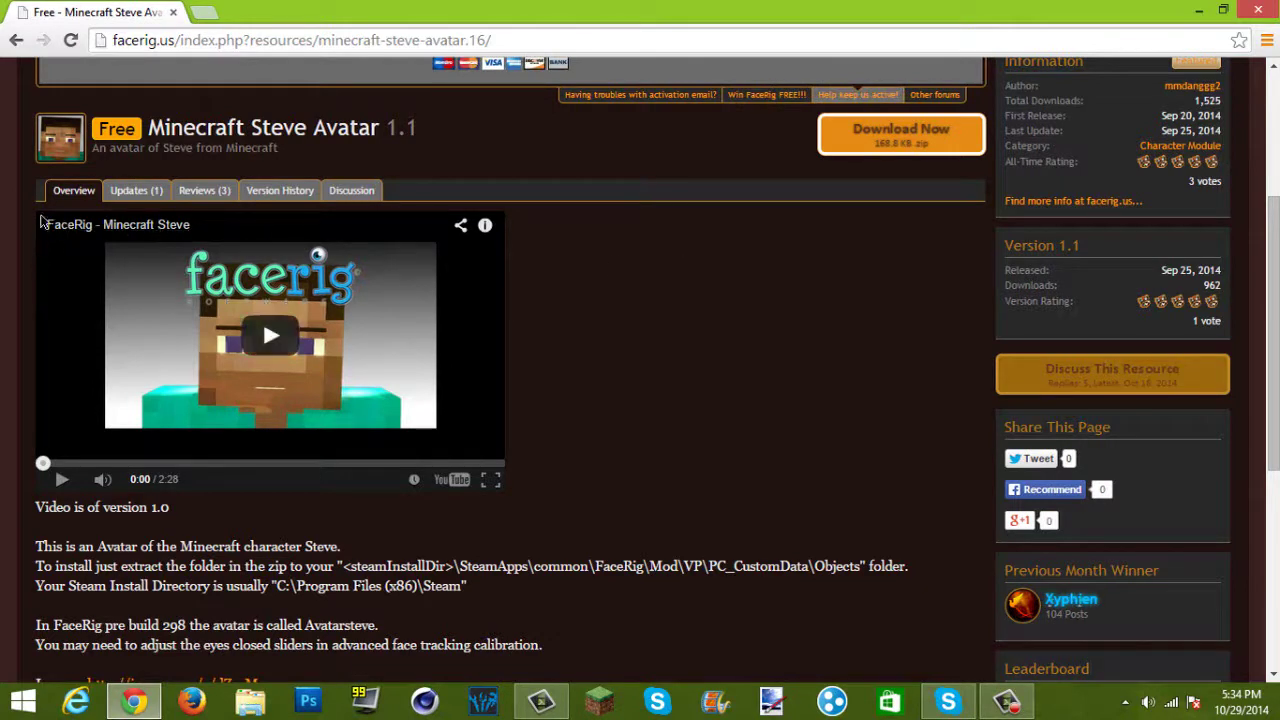
scroll(128, 238, up, 2)
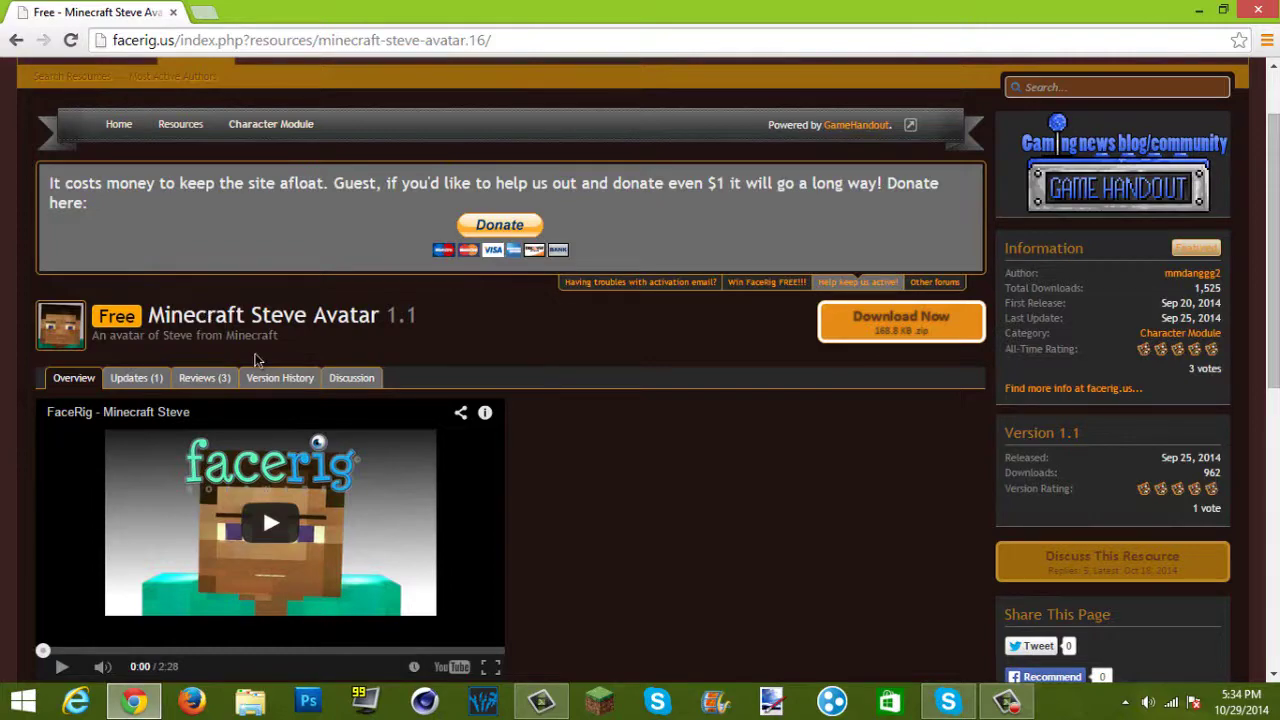
scroll(378, 350, down, 6)
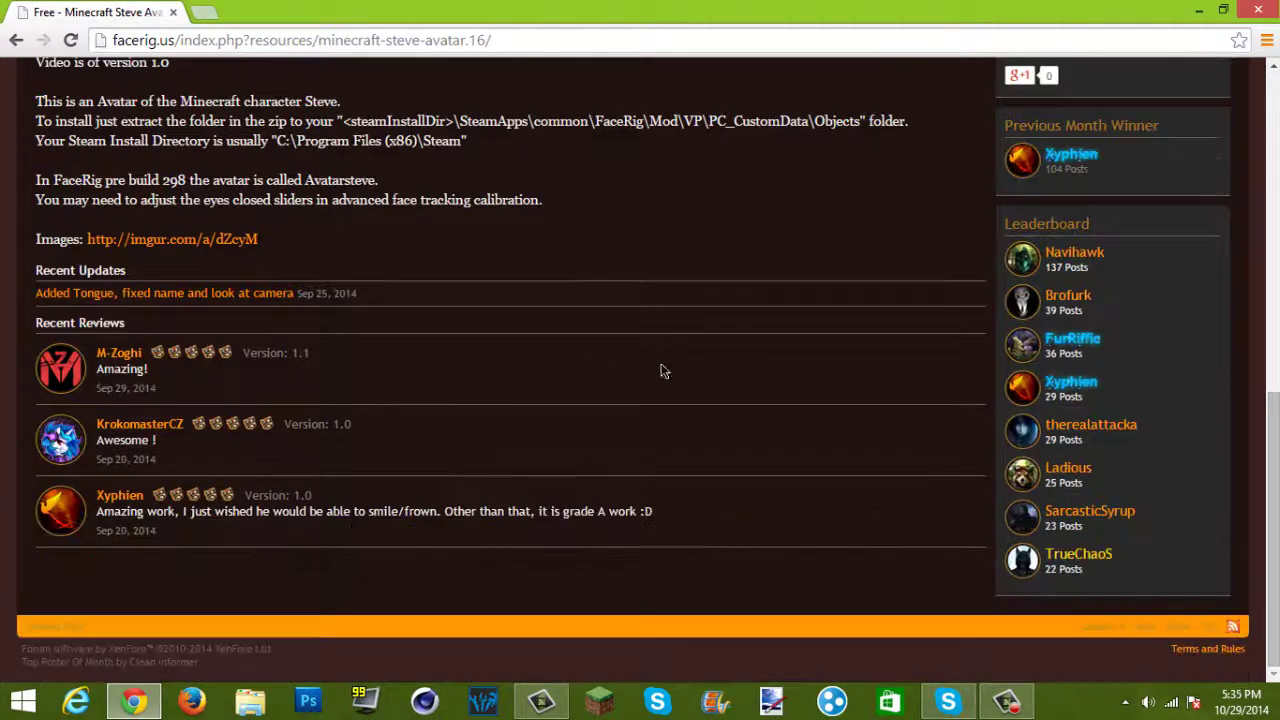
scroll(663, 369, up, 5)
scroll(703, 421, down, 3)
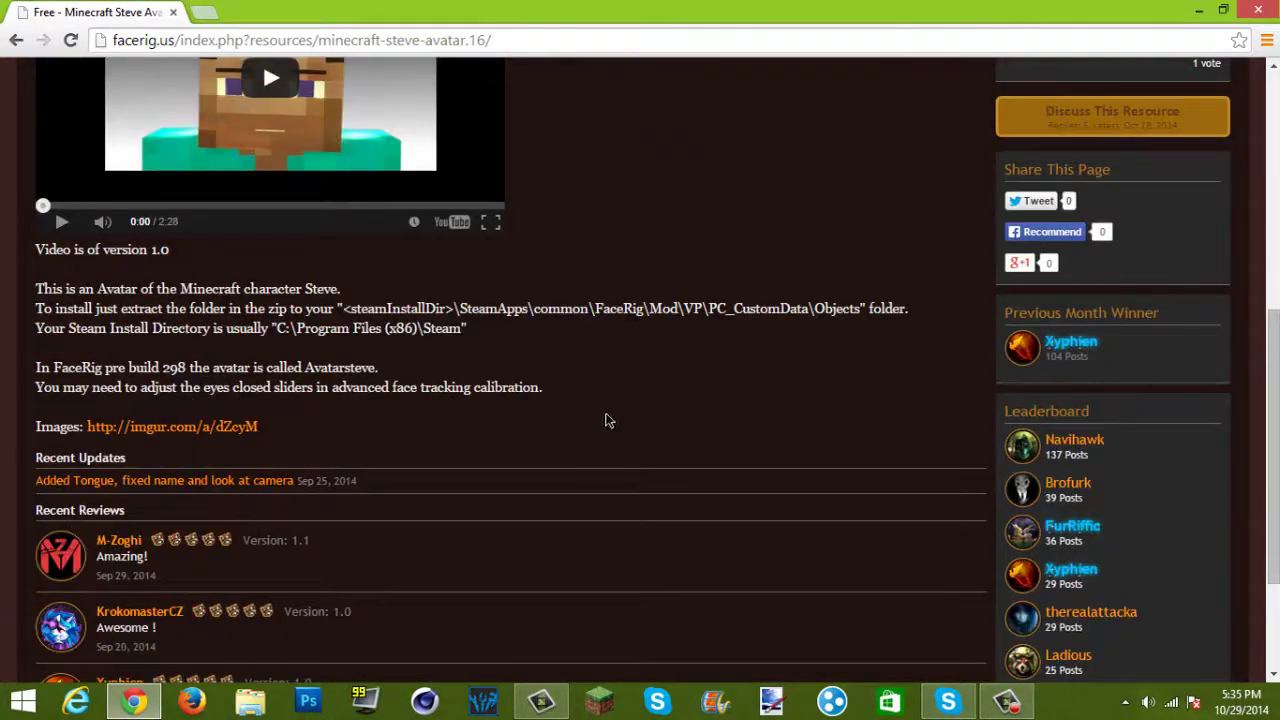
scroll(290, 563, down, 2)
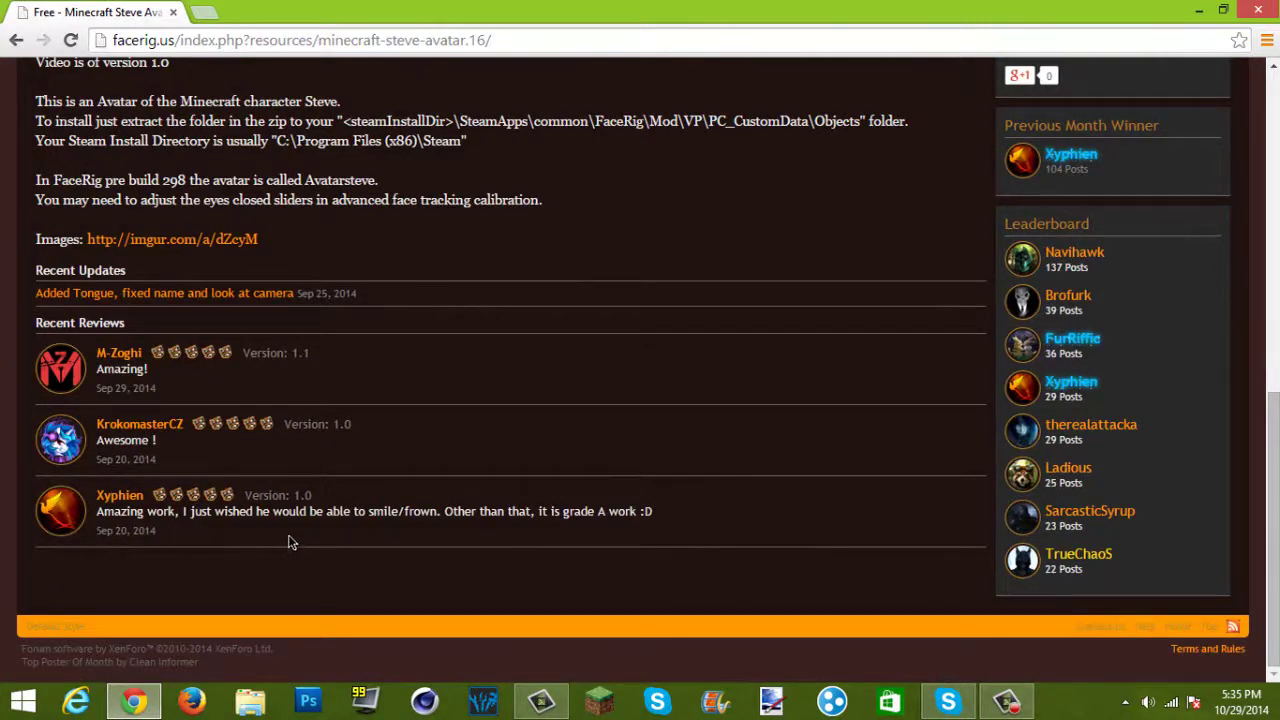
scroll(512, 537, up, 4)
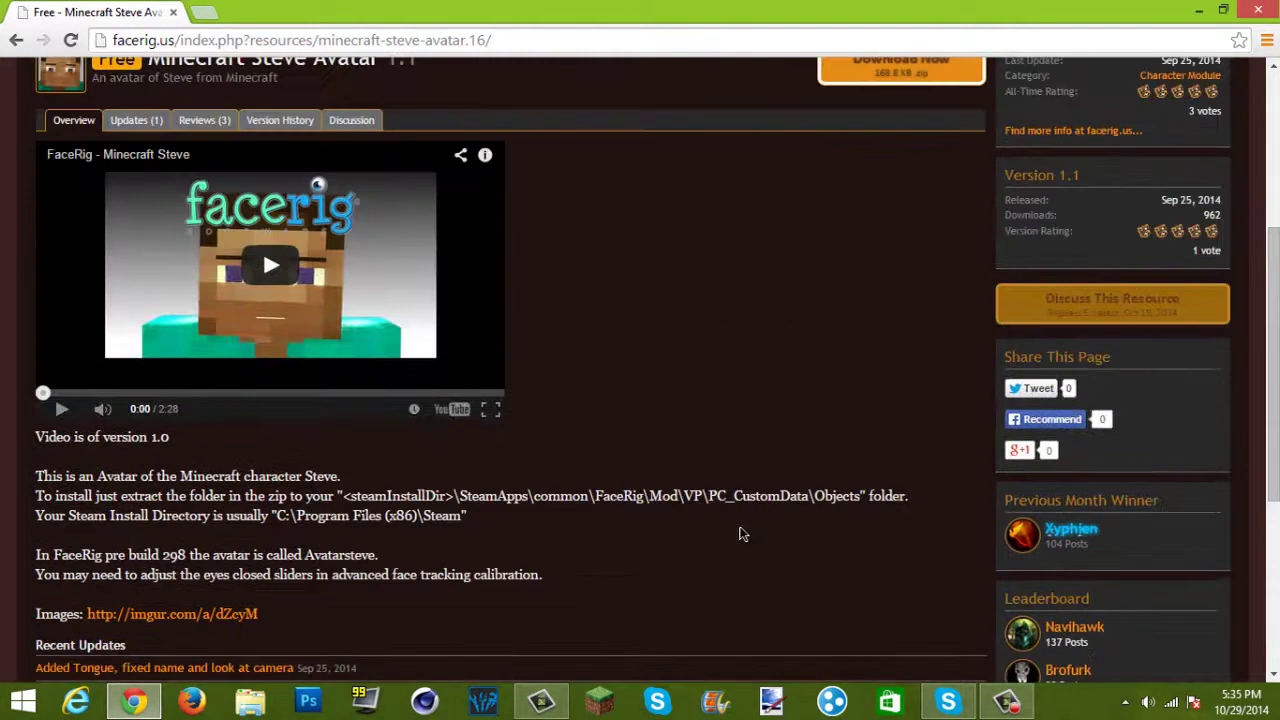
scroll(670, 480, down, 3)
scroll(690, 455, up, 6)
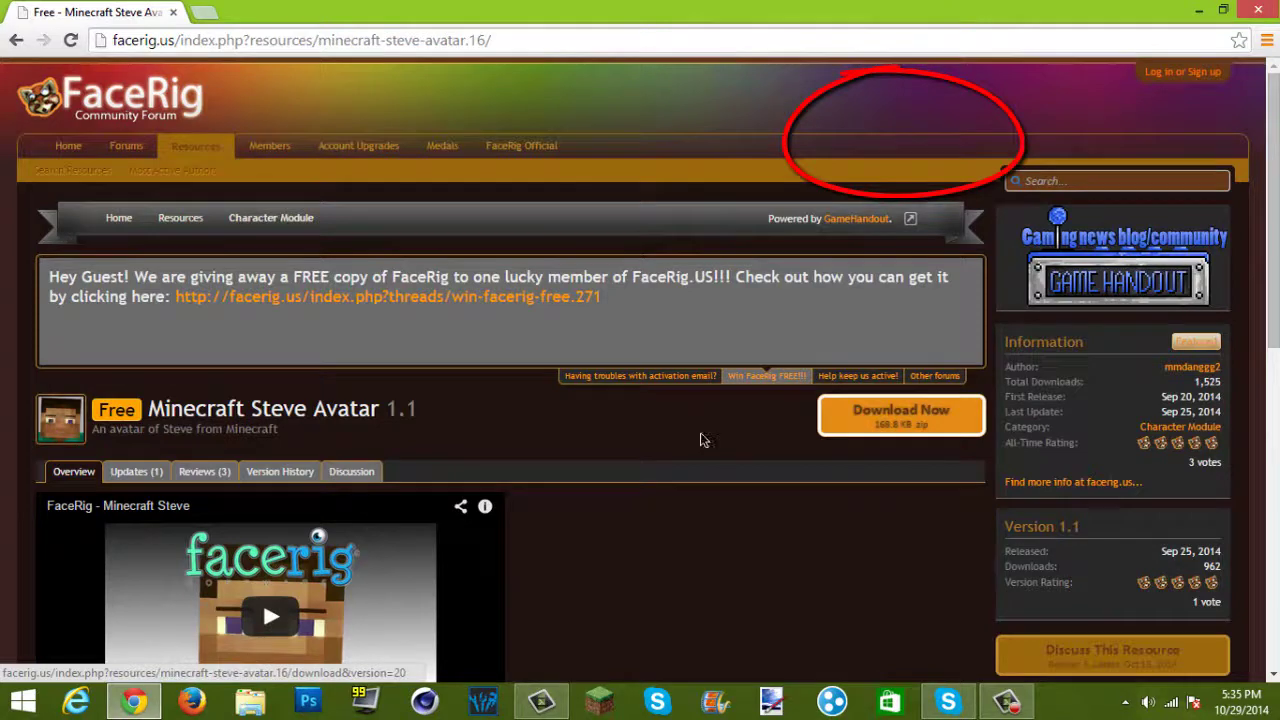
scroll(703, 440, down, 3)
Download avatarSteve1_1 (1).zip, dismiss WinRAR's license reminder, and minimise Chrome.
click(908, 134)
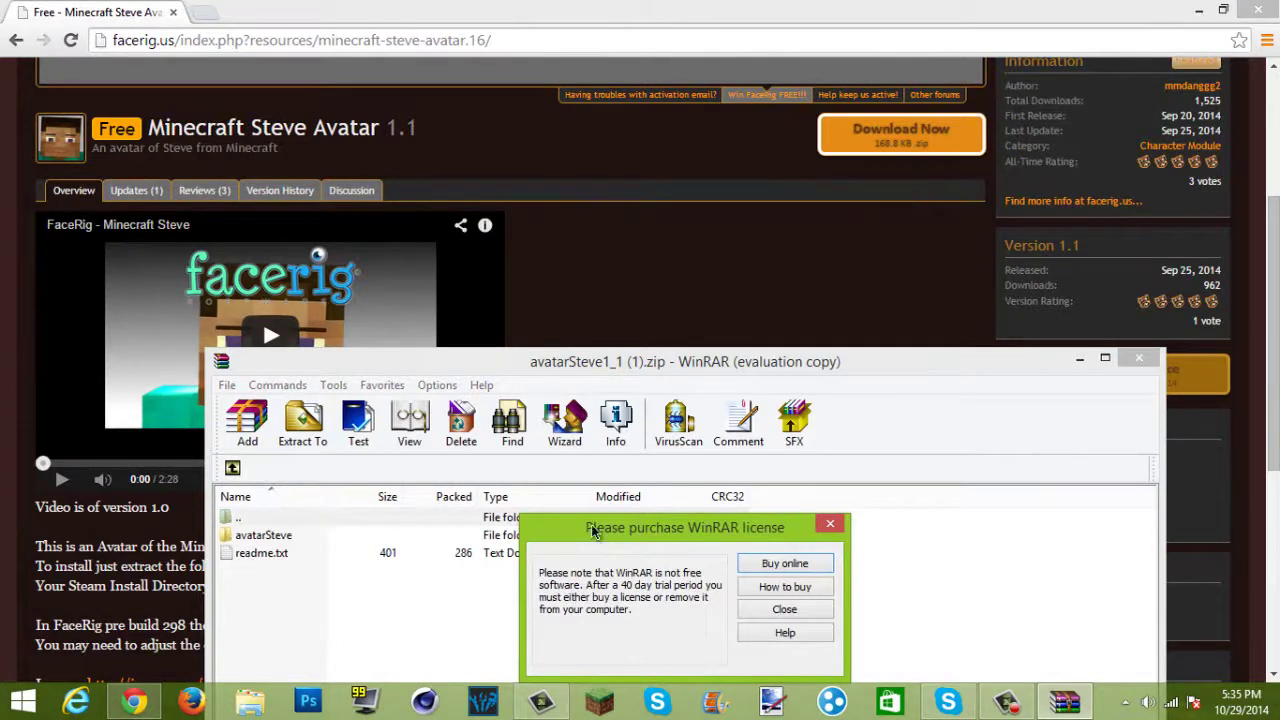
click(781, 609)
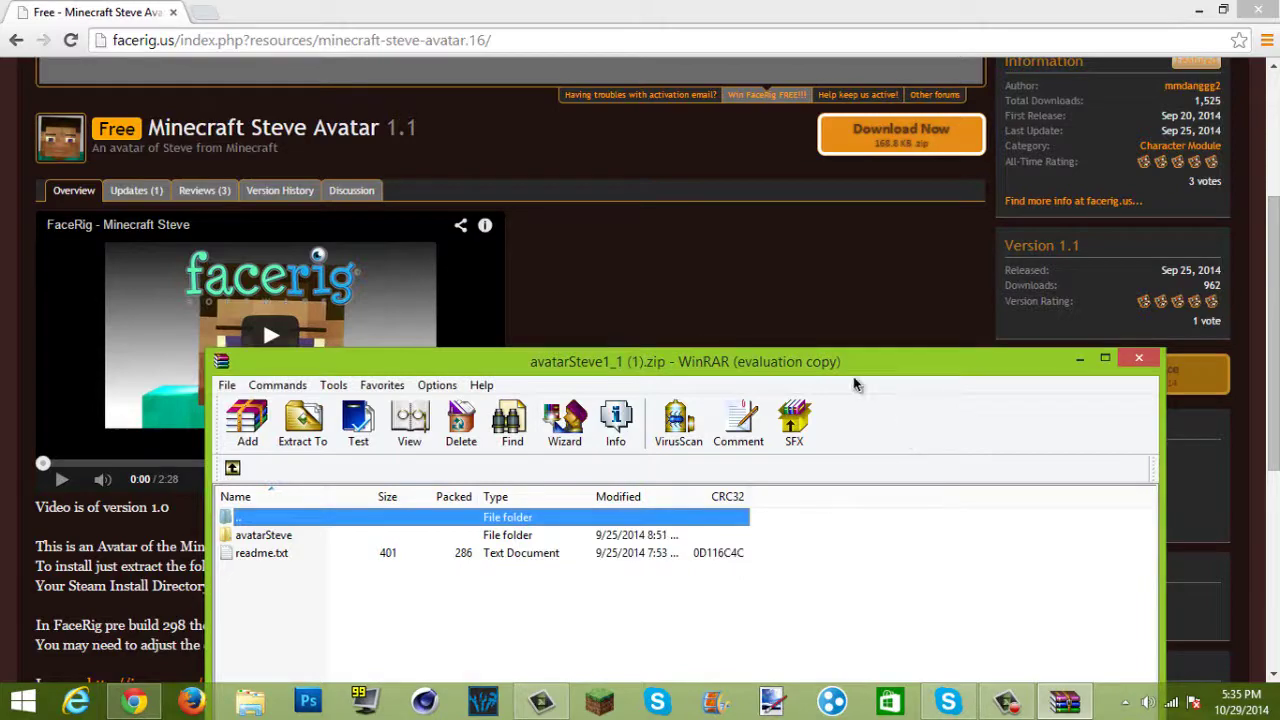
click(1205, 10)
Move the WinRAR window aside and permanently empty the Recycle Bin.
drag(813, 365, 746, 139)
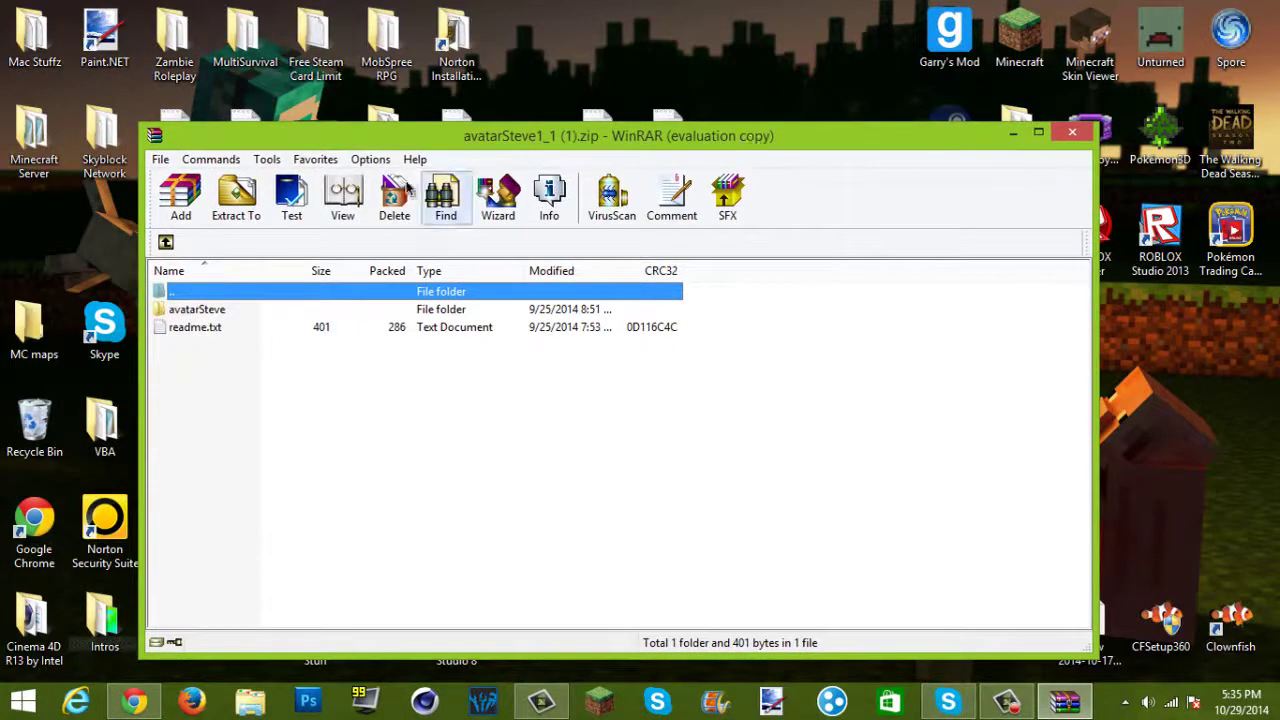
click(36, 420)
right_click(30, 443)
click(100, 471)
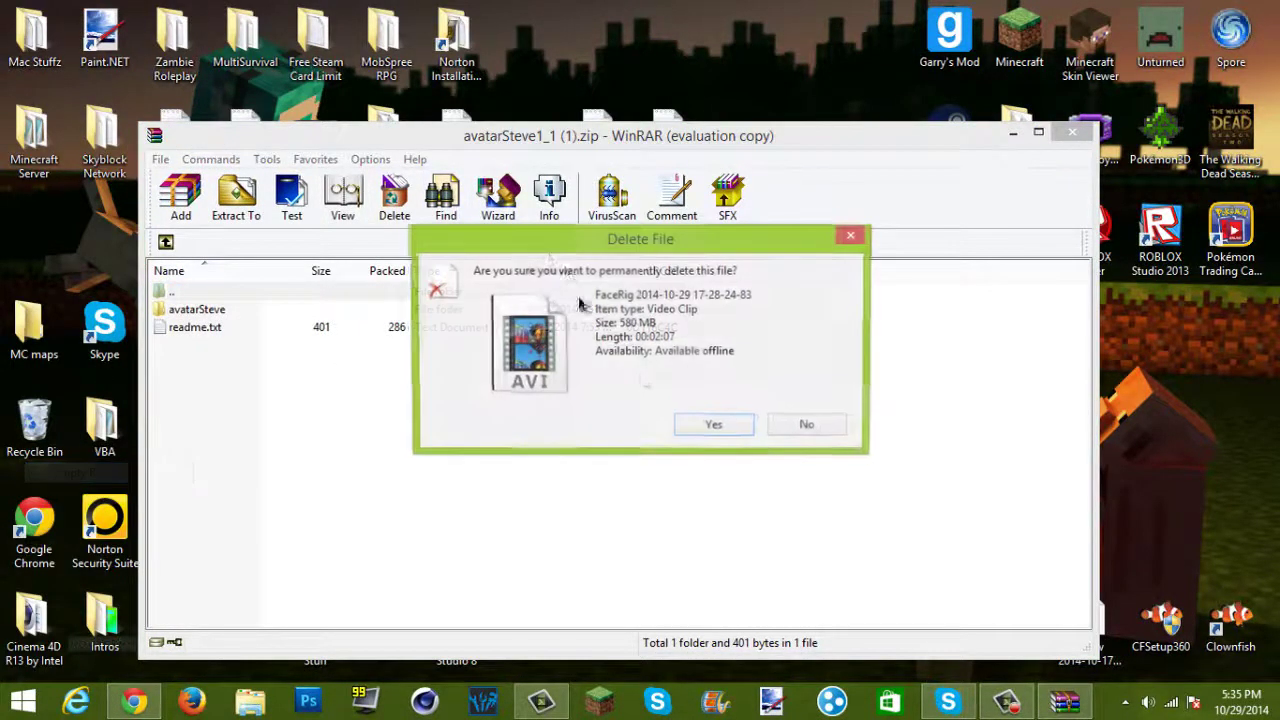
click(715, 428)
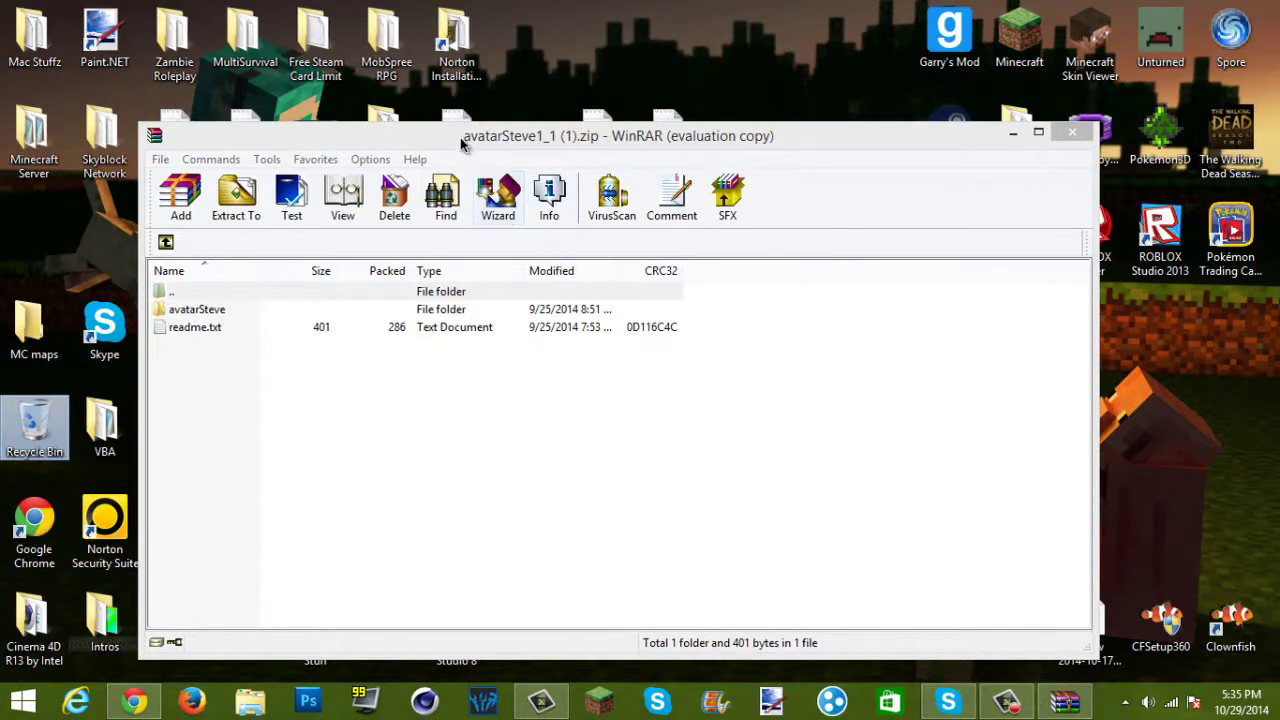
Select the avatarSteve folder in the archive and shift the WinRAR window toward the right.
drag(461, 145, 626, 148)
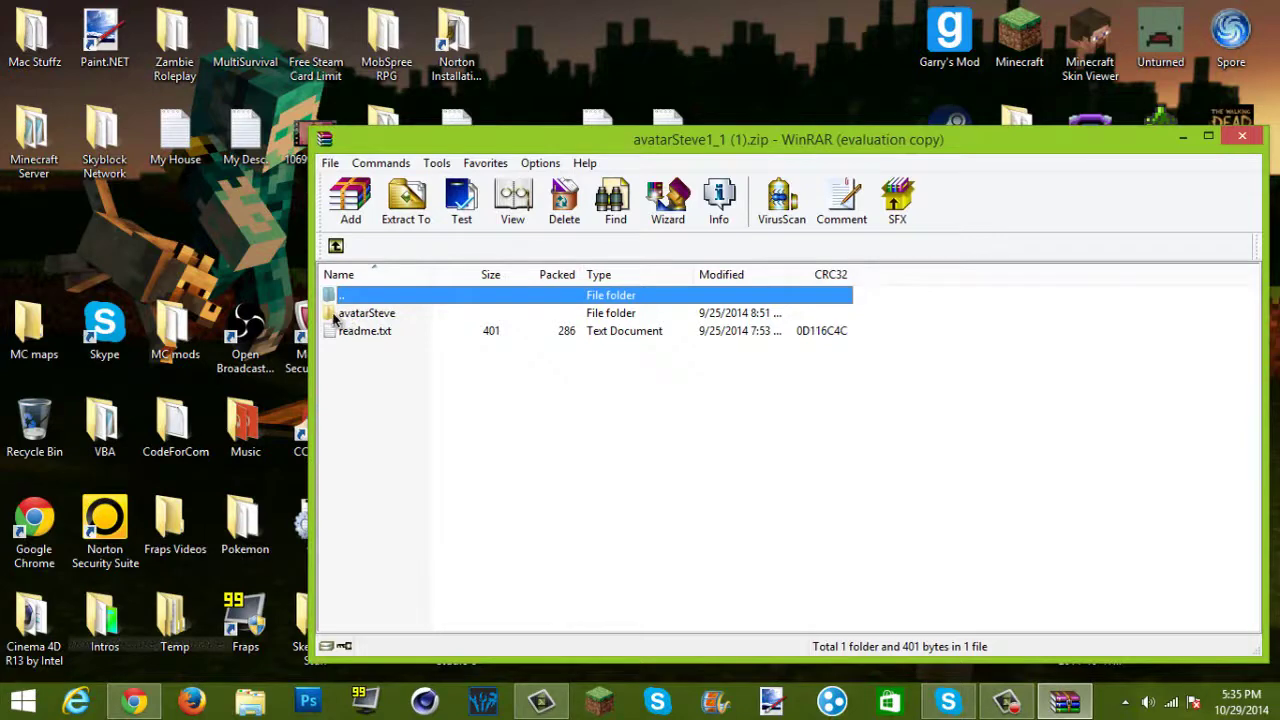
click(381, 315)
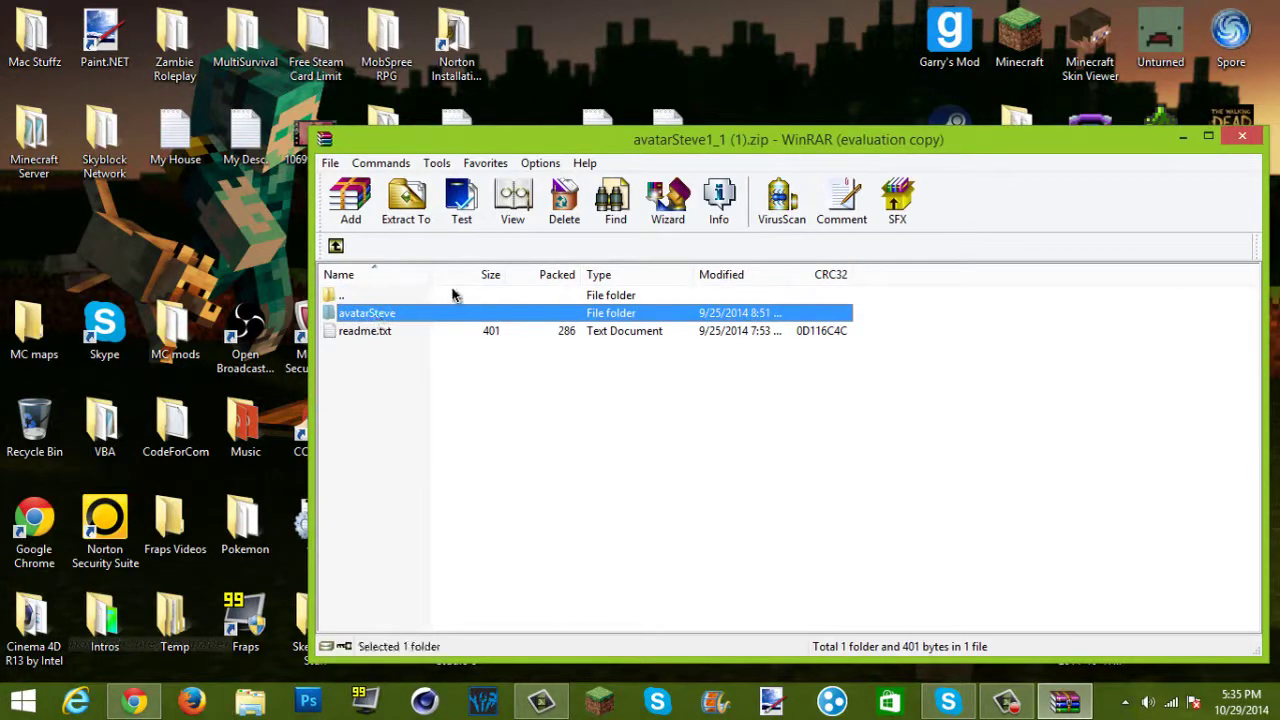
click(506, 441)
drag(908, 148, 812, 219)
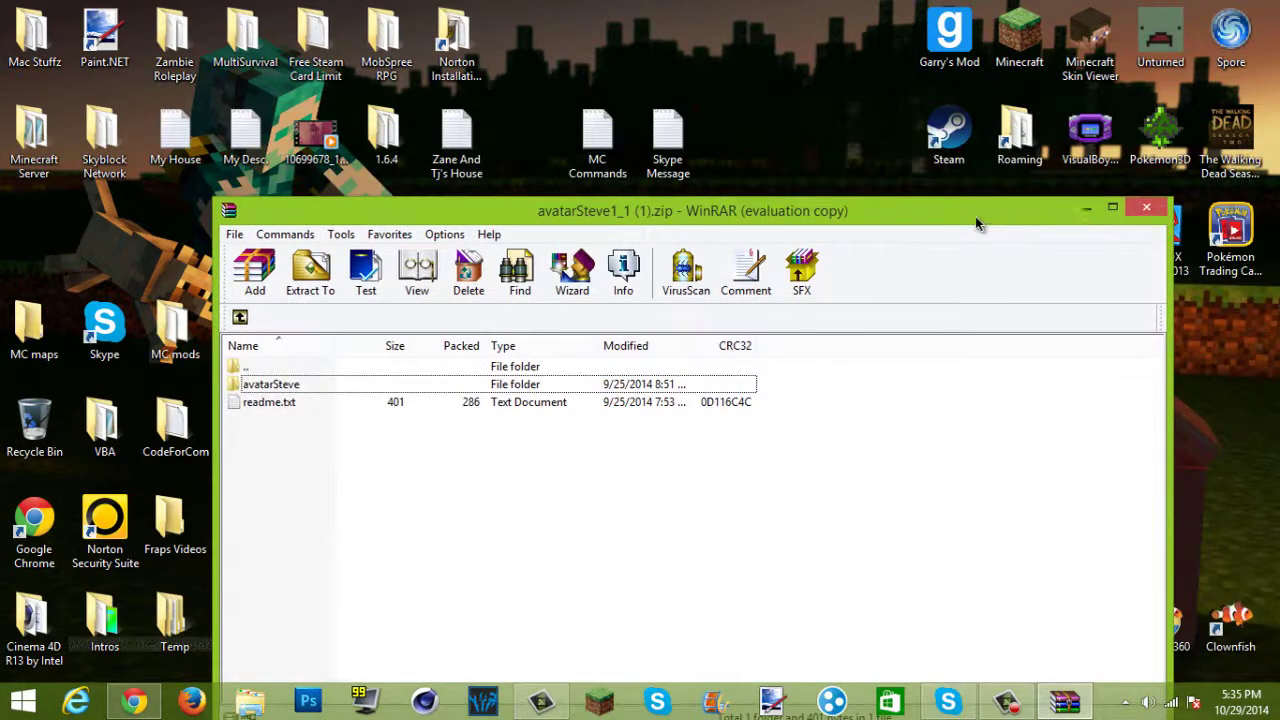
drag(976, 219, 1229, 163)
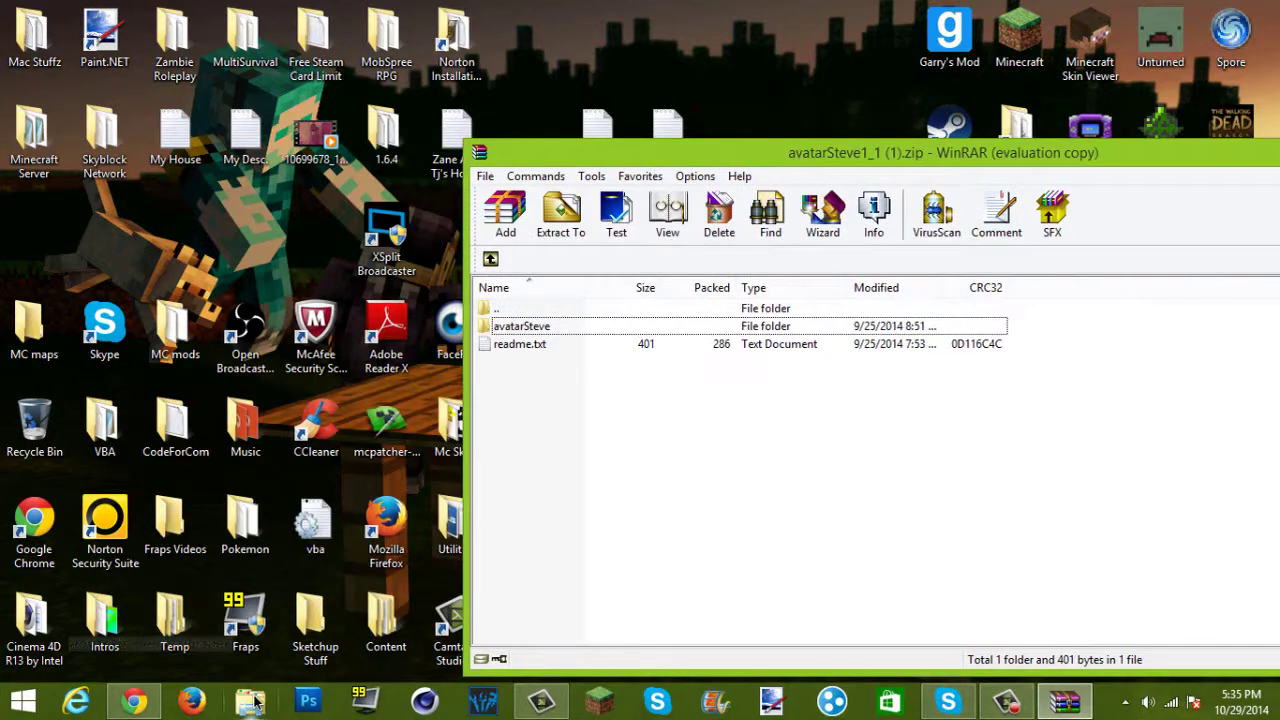
Open File Explorer on This PC and inspect the Data (D:) drive's context menu.
click(250, 701)
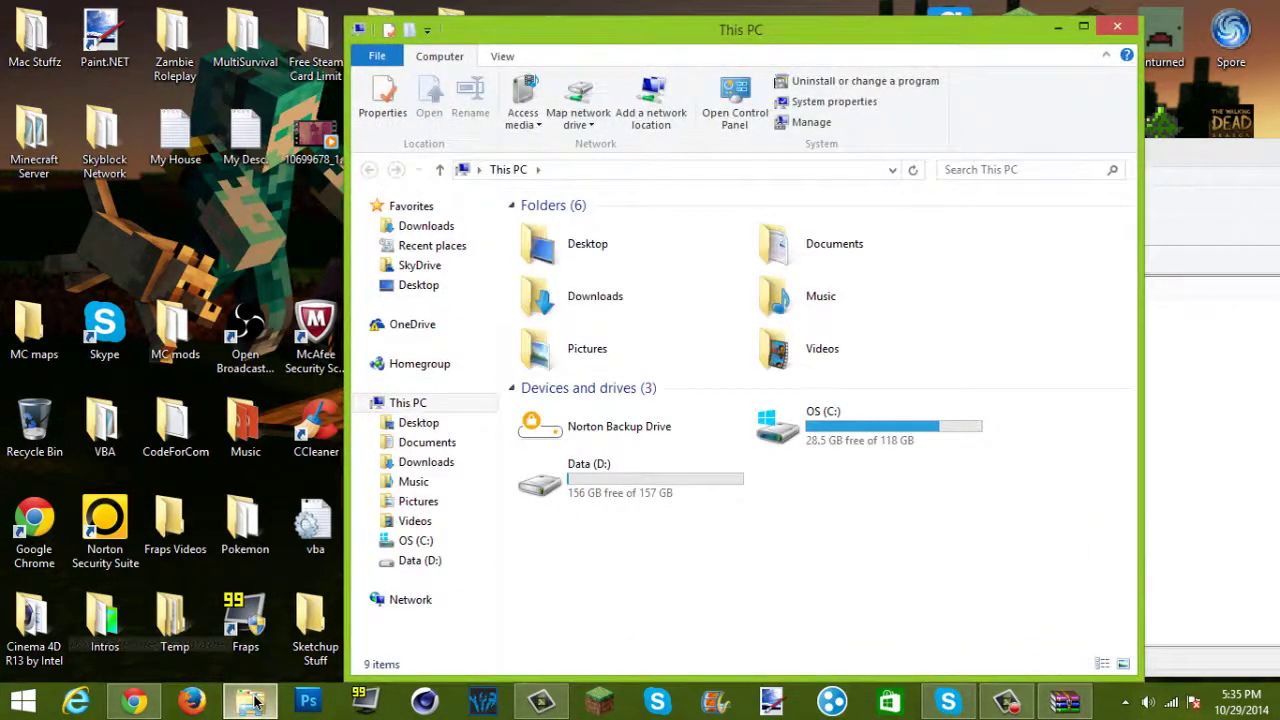
click(617, 496)
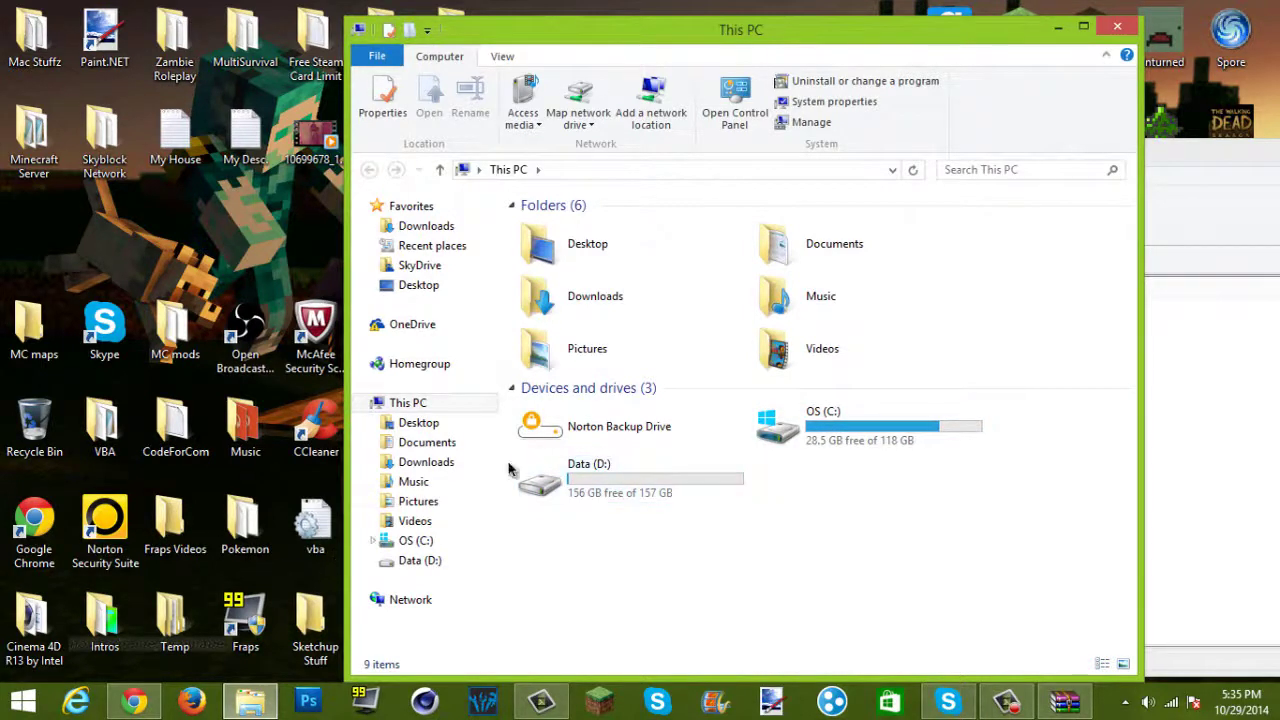
right_click(682, 472)
right_click(616, 498)
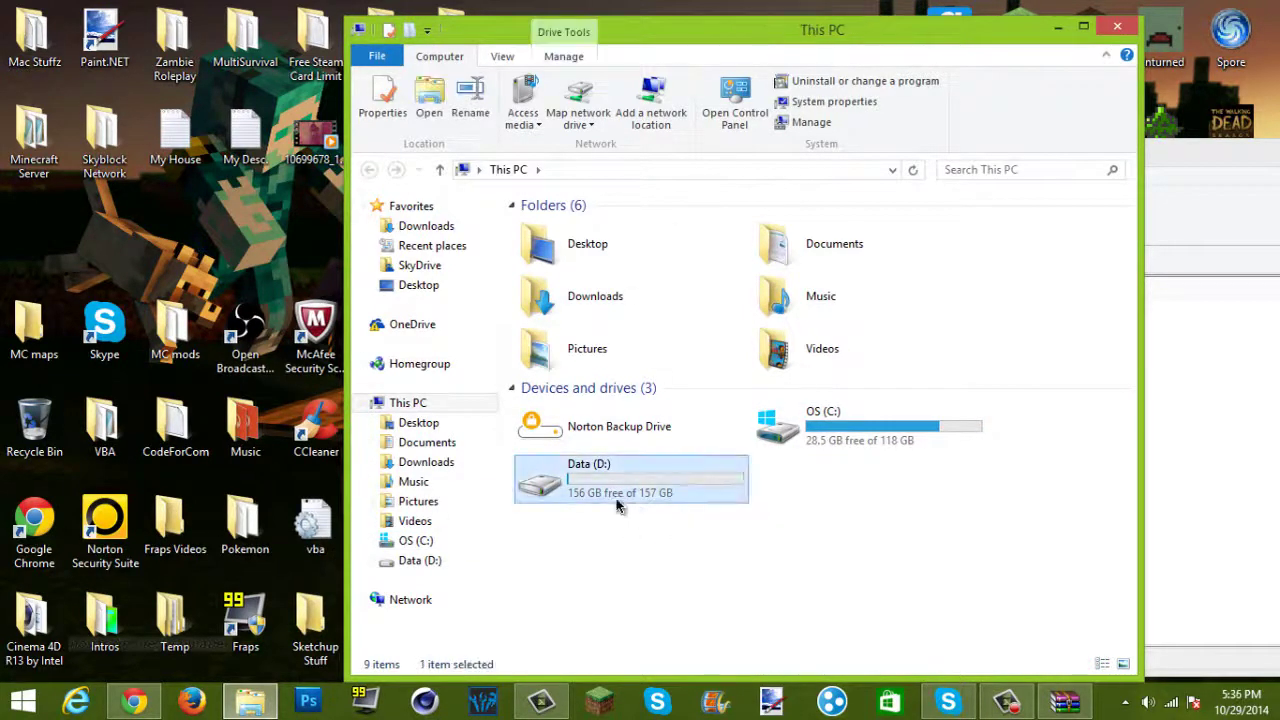
click(563, 571)
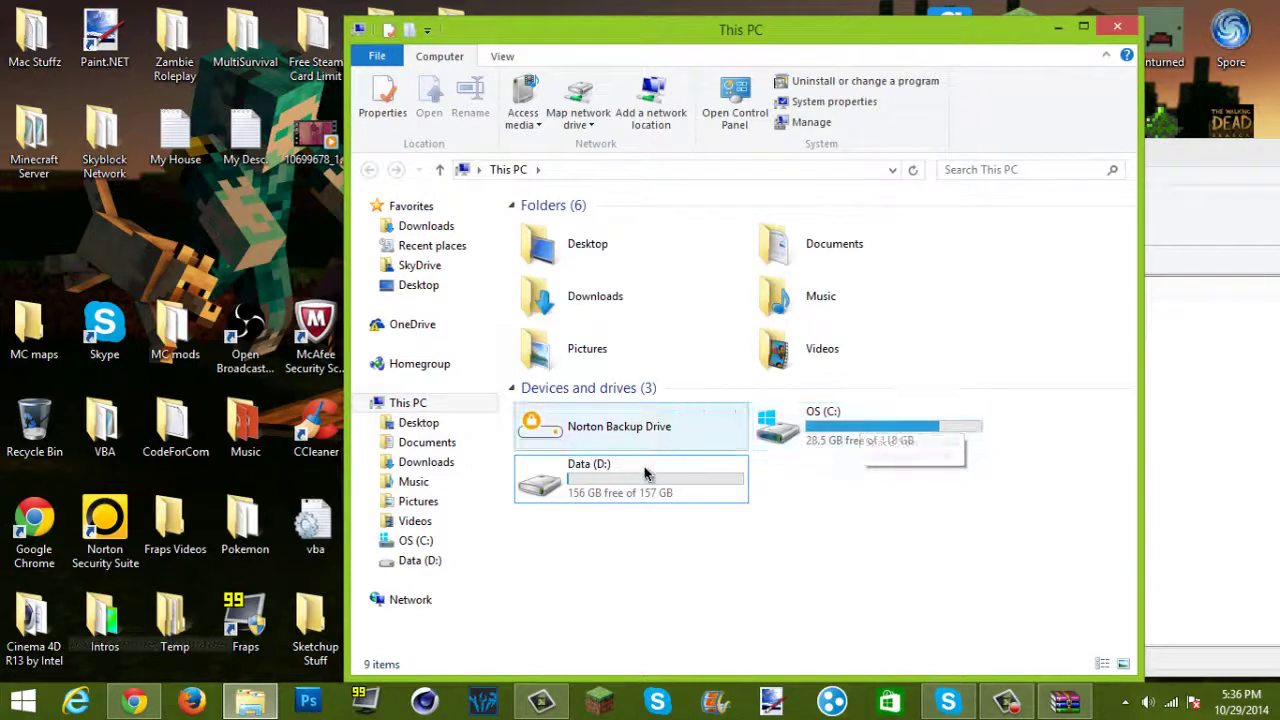
Browse OneDrive and Pictures, then go to the OS (C:) drive.
click(401, 326)
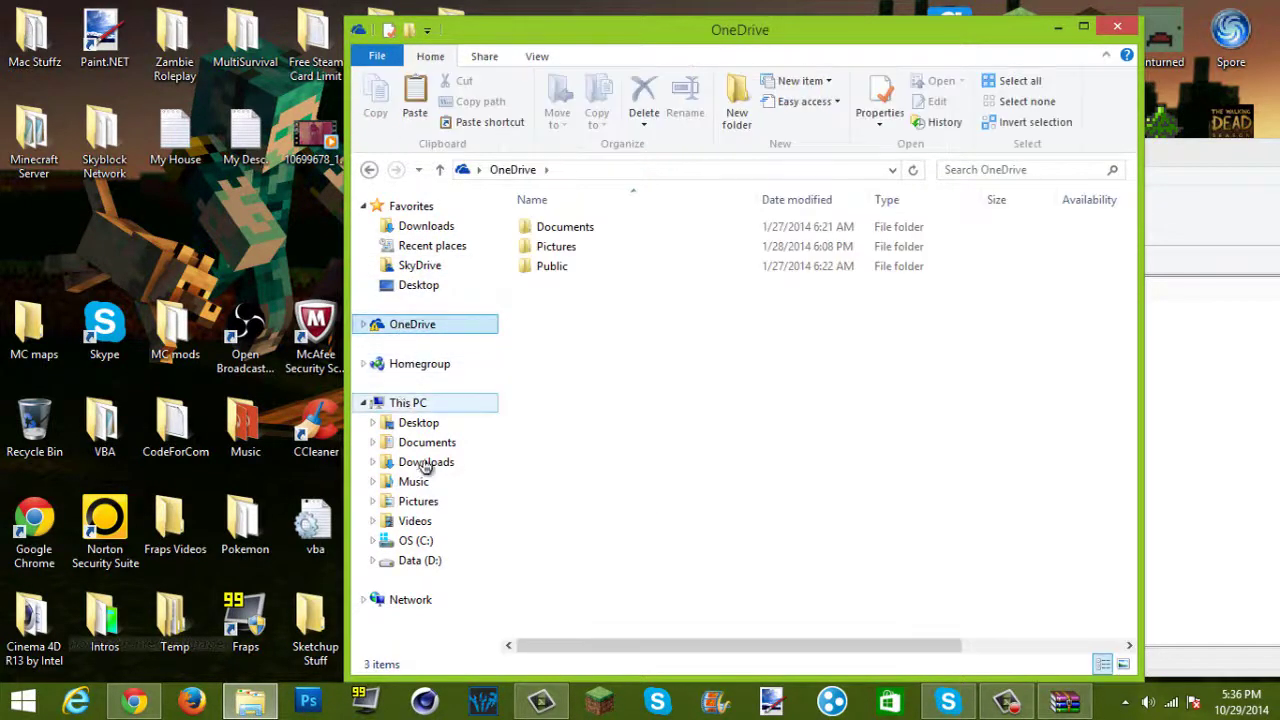
click(430, 499)
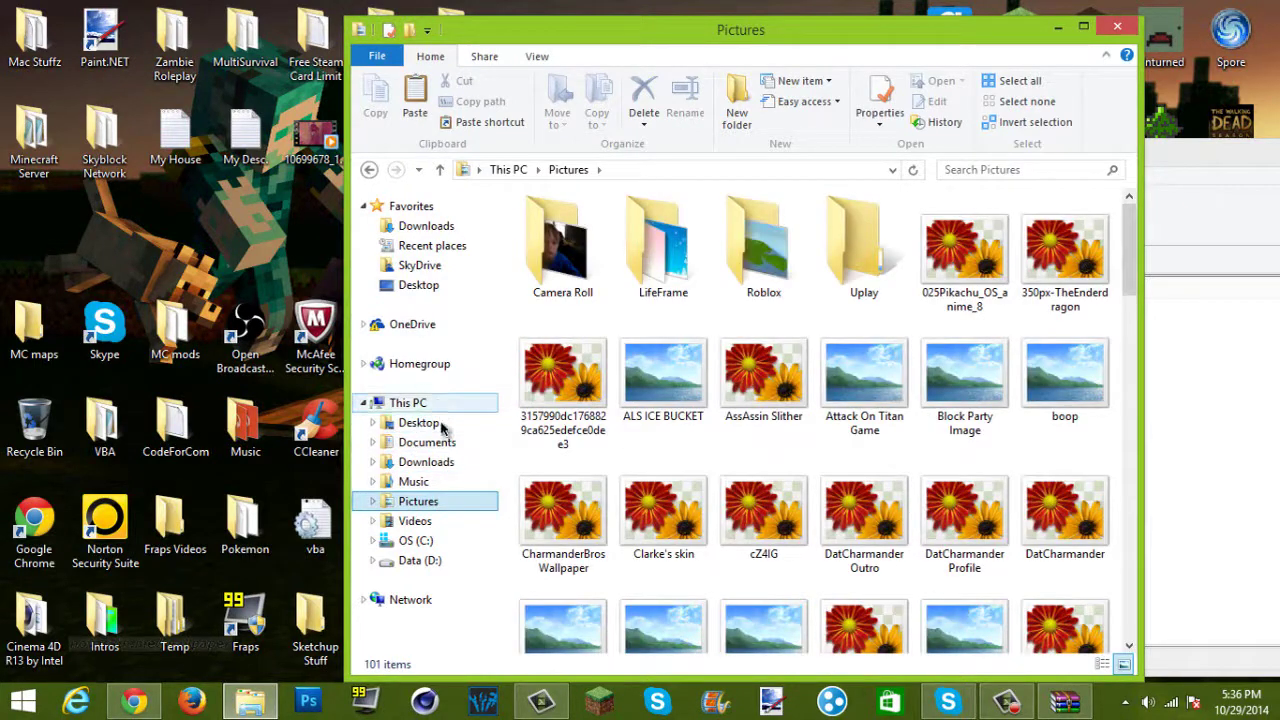
click(415, 560)
click(418, 540)
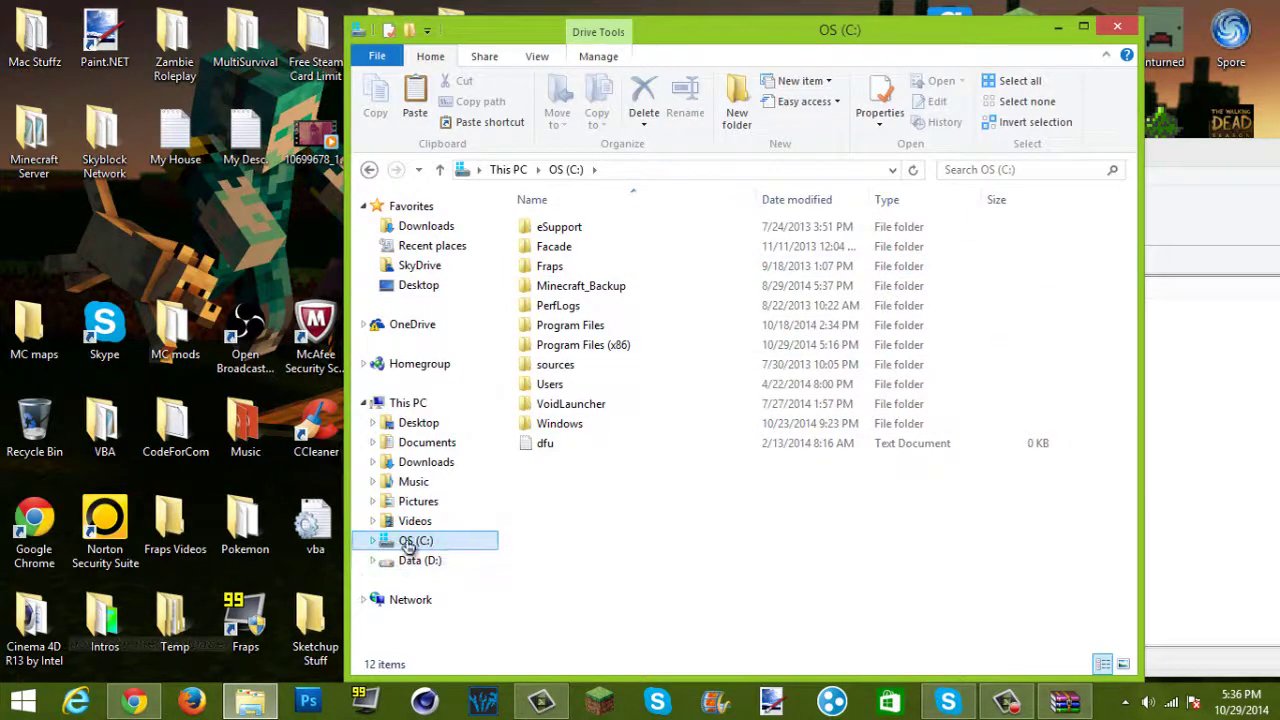
Open Program Files (x86) on the C: drive and look through its folder list.
double_click(605, 347)
scroll(625, 360, down, 1)
scroll(630, 362, down, 5)
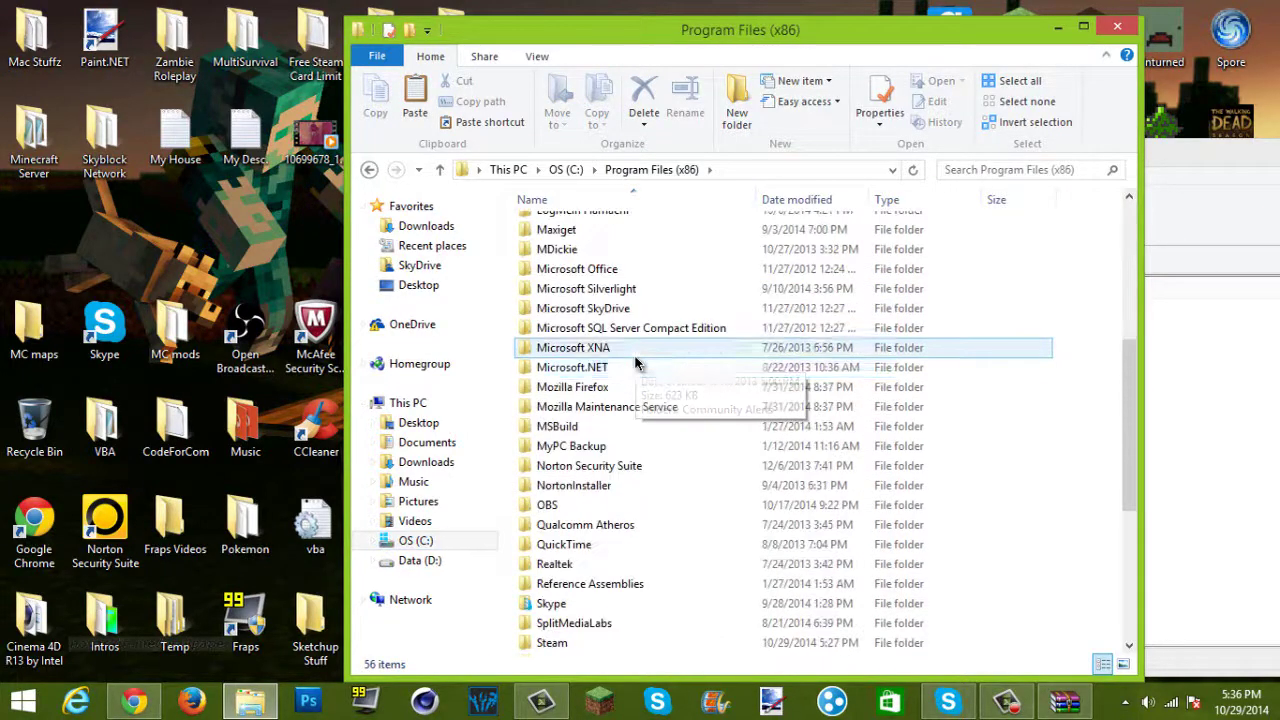
scroll(635, 357, up, 6)
scroll(650, 355, down, 3)
scroll(690, 345, down, 2)
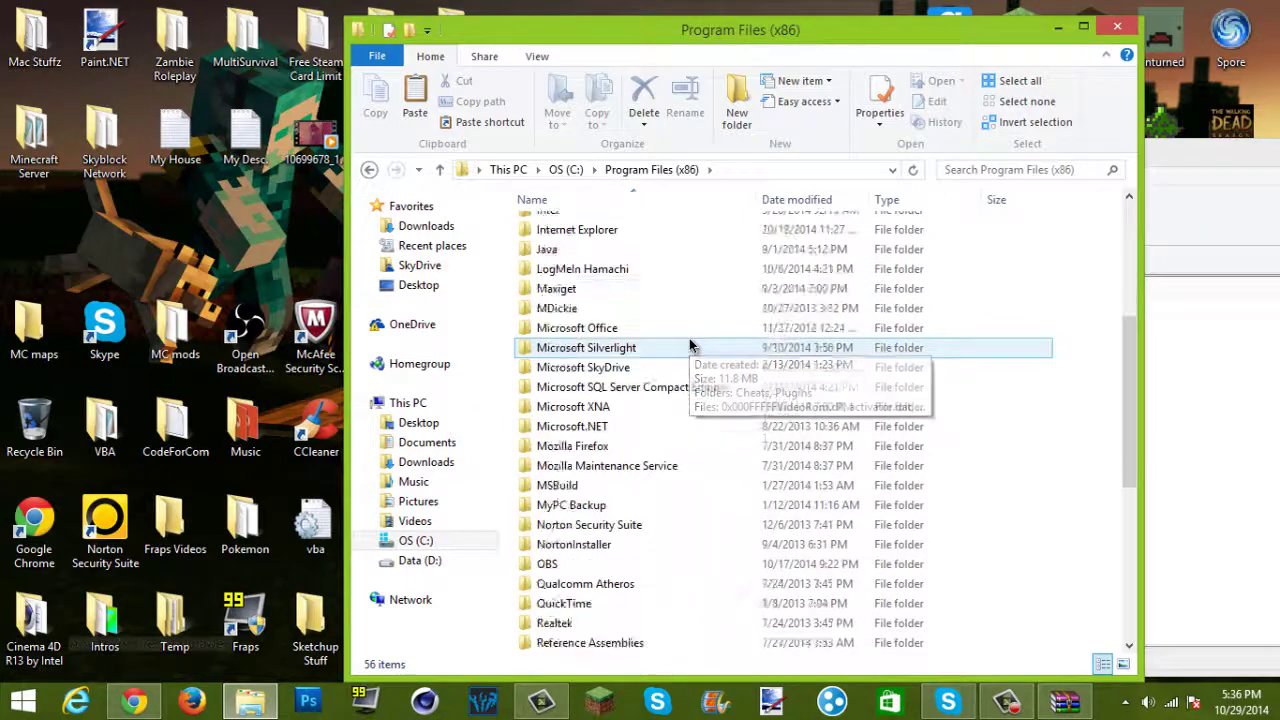
scroll(651, 343, up, 4)
click(368, 170)
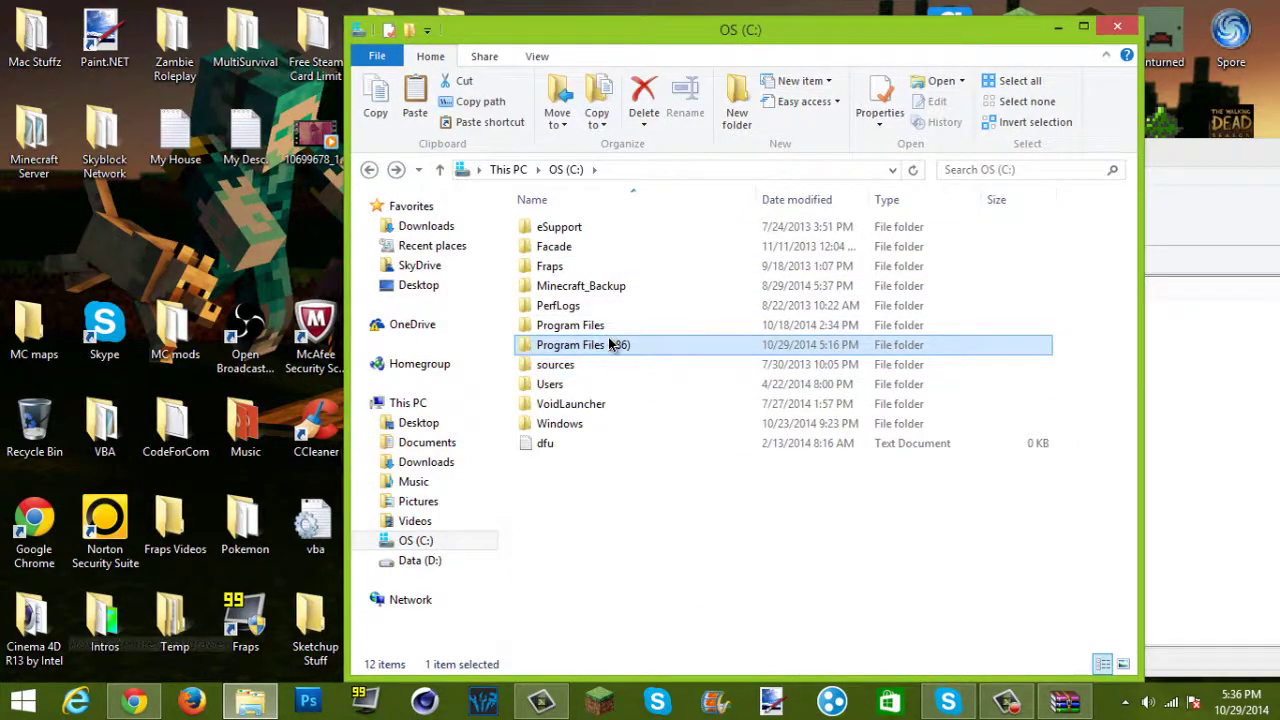
double_click(650, 344)
scroll(757, 386, down, 3)
scroll(700, 374, up, 2)
scroll(770, 370, up, 1)
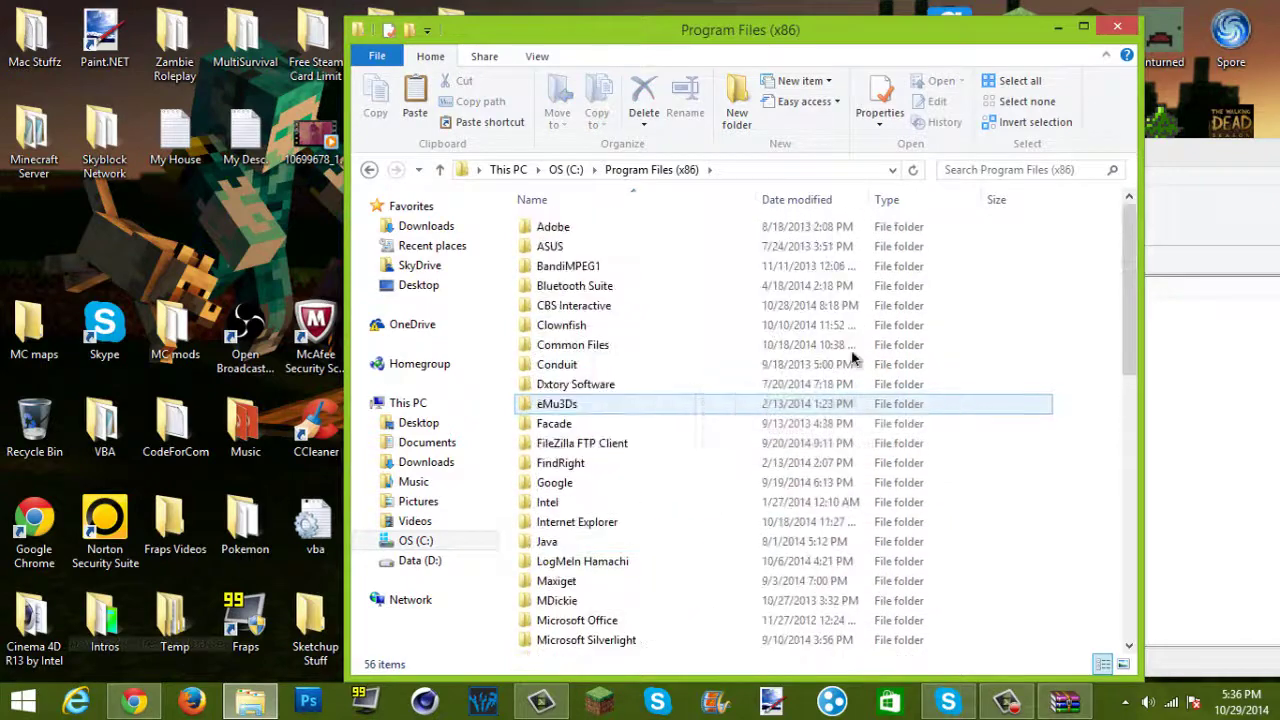
Go into Steam, then SteamApps, then common, where the FaceRig folder is listed.
drag(1125, 260, 720, 478)
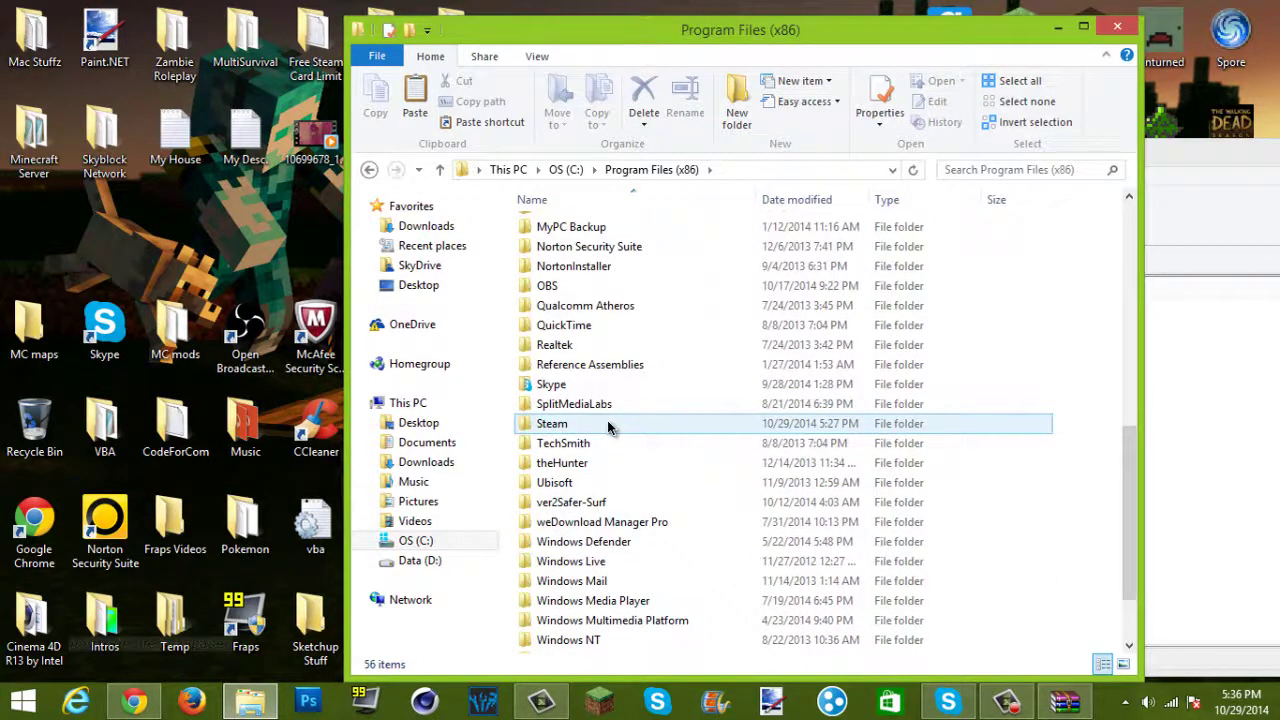
mouse_move(607, 422)
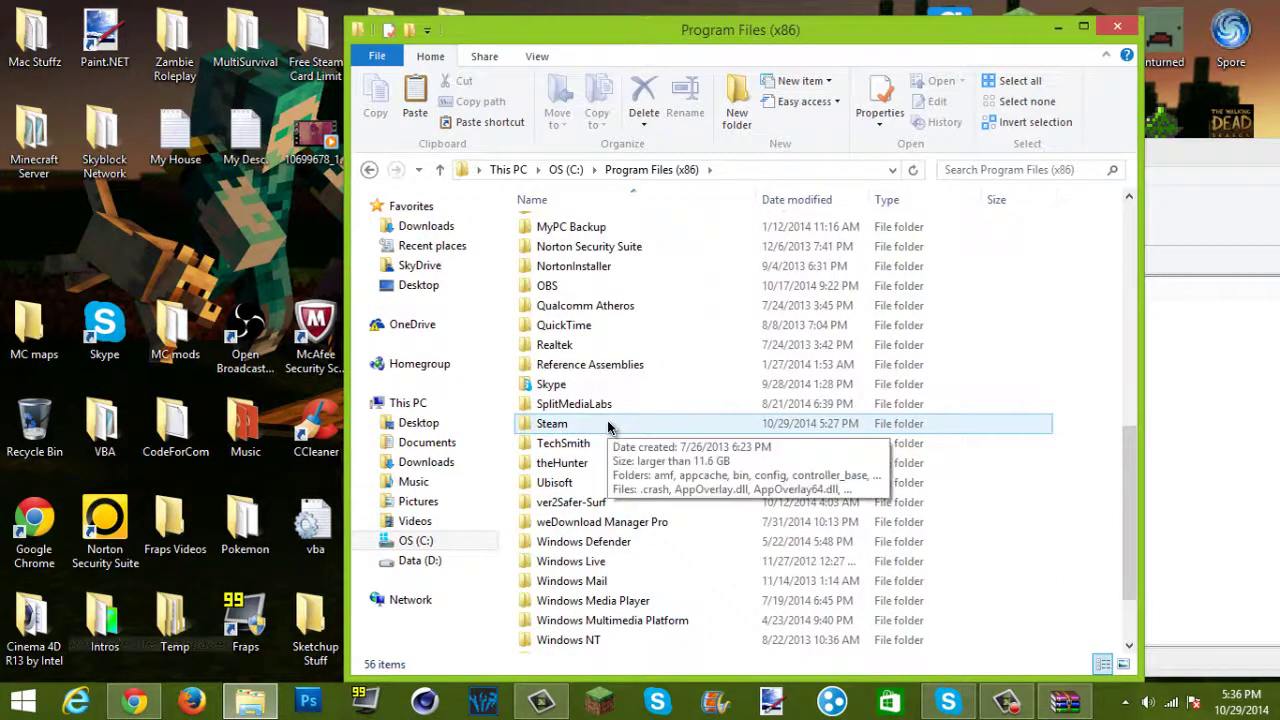
double_click(545, 427)
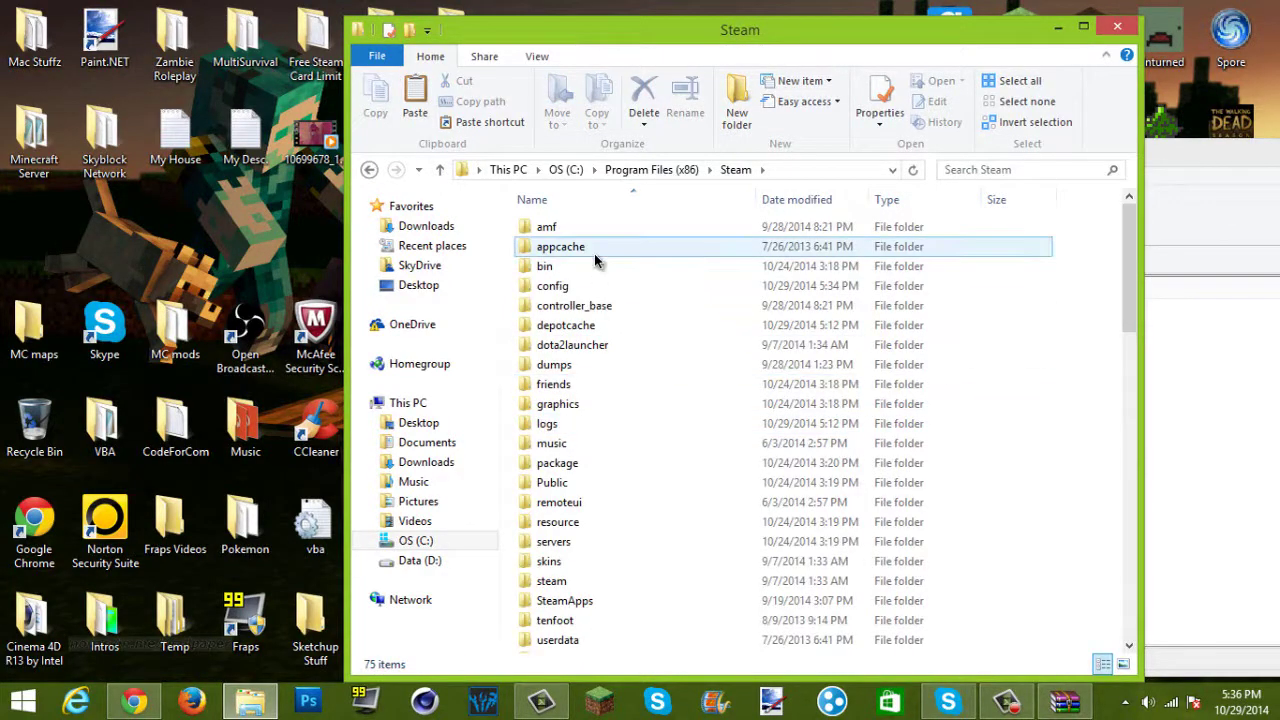
scroll(594, 253, down, 1)
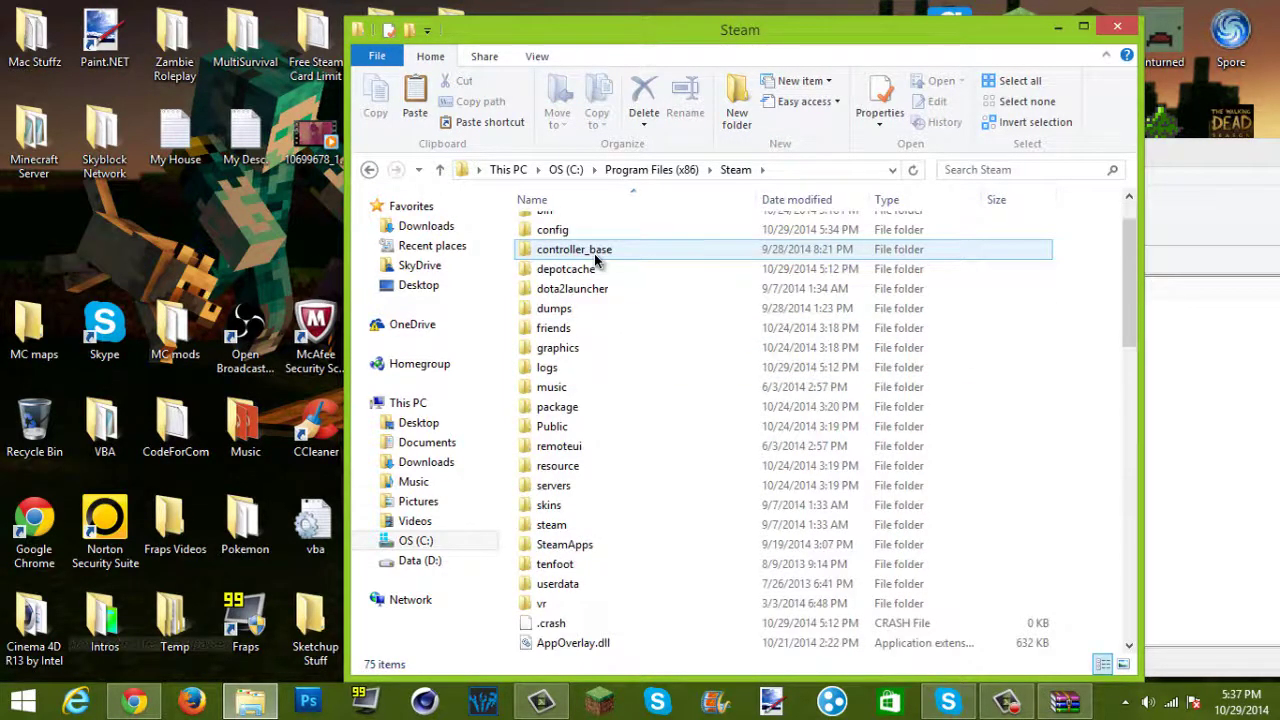
scroll(594, 253, down, 1)
double_click(555, 486)
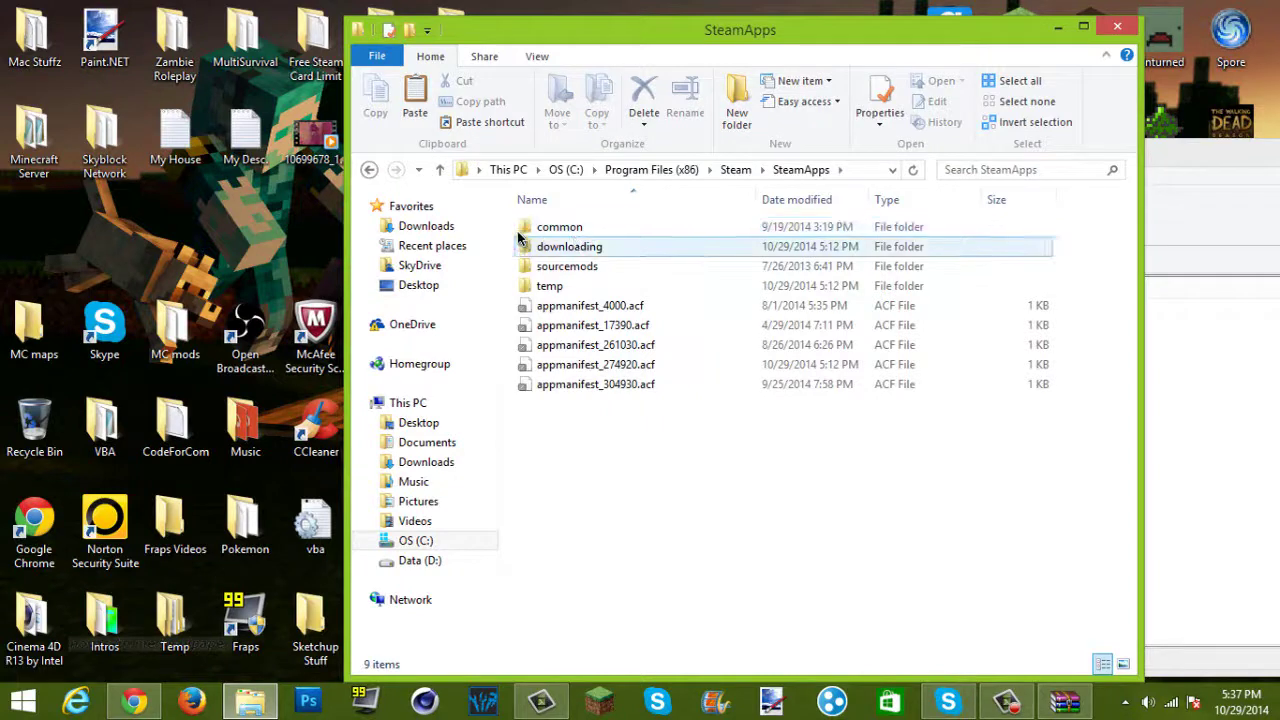
double_click(590, 236)
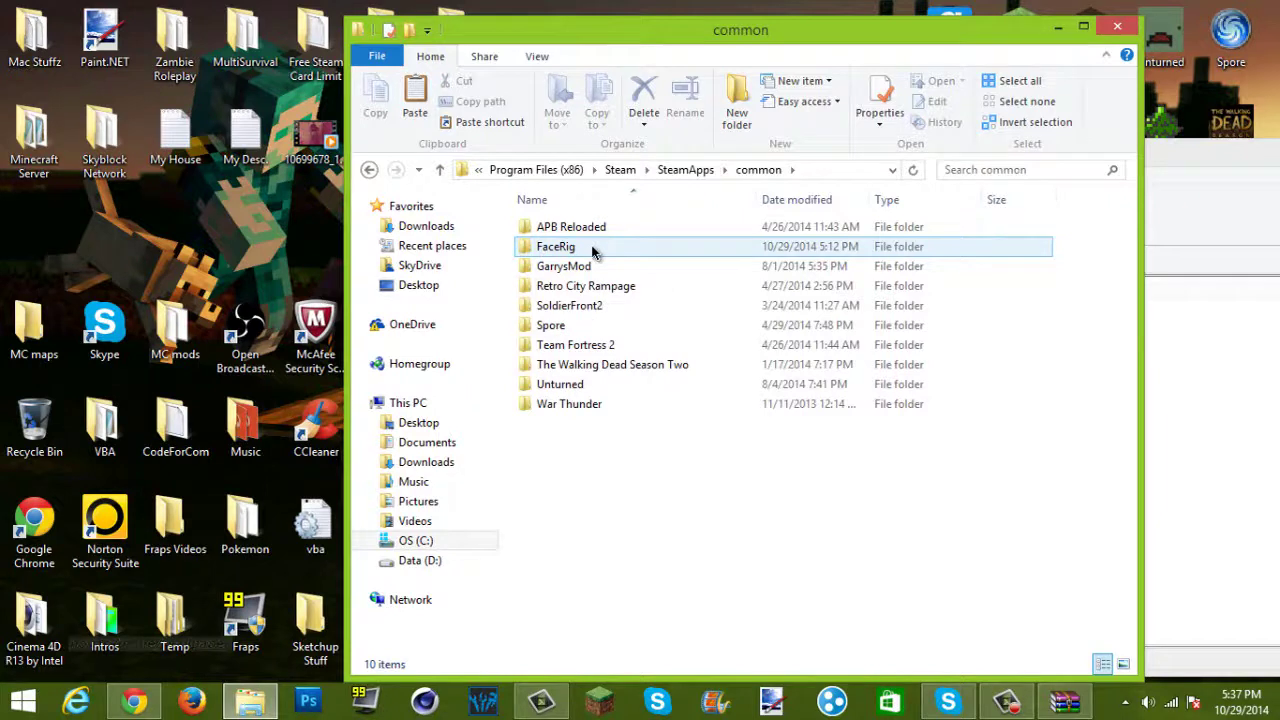
Open the FaceRig install folder, then its Mod and VP subfolders.
double_click(556, 250)
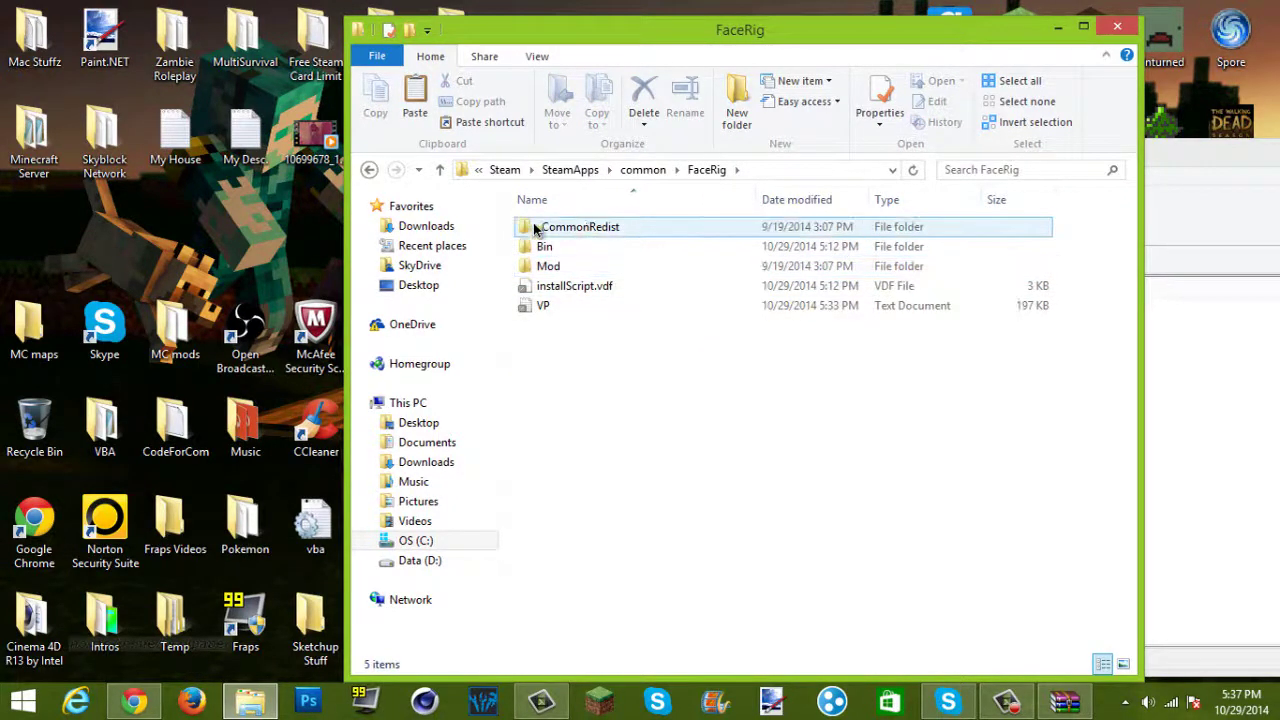
double_click(554, 270)
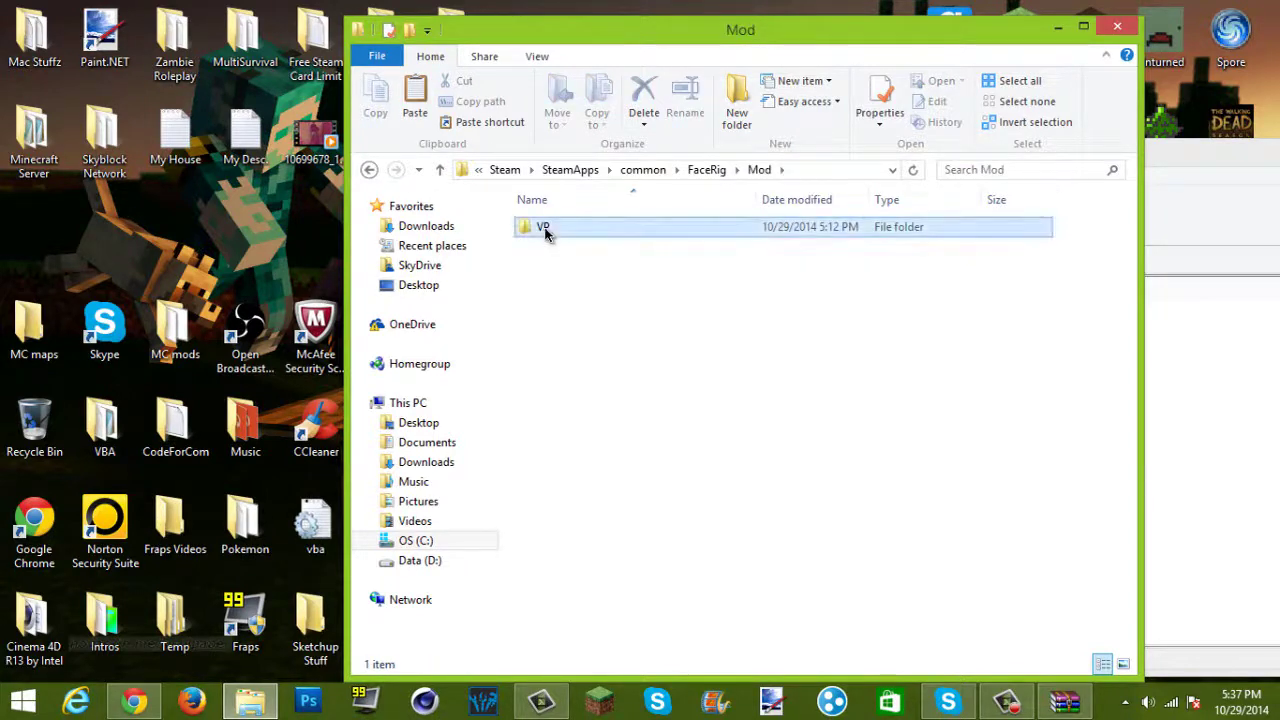
double_click(546, 233)
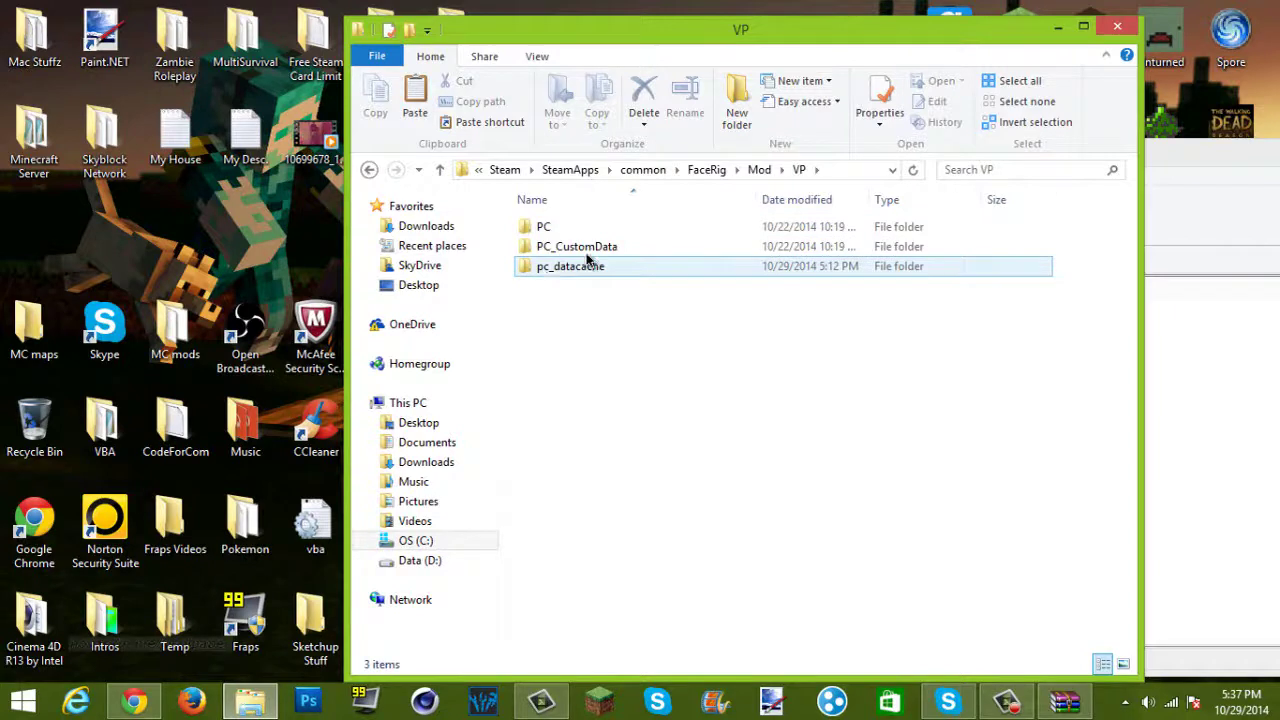
Open PC_CustomData and then its Objects folder, which contains avatarSteve.
click(619, 250)
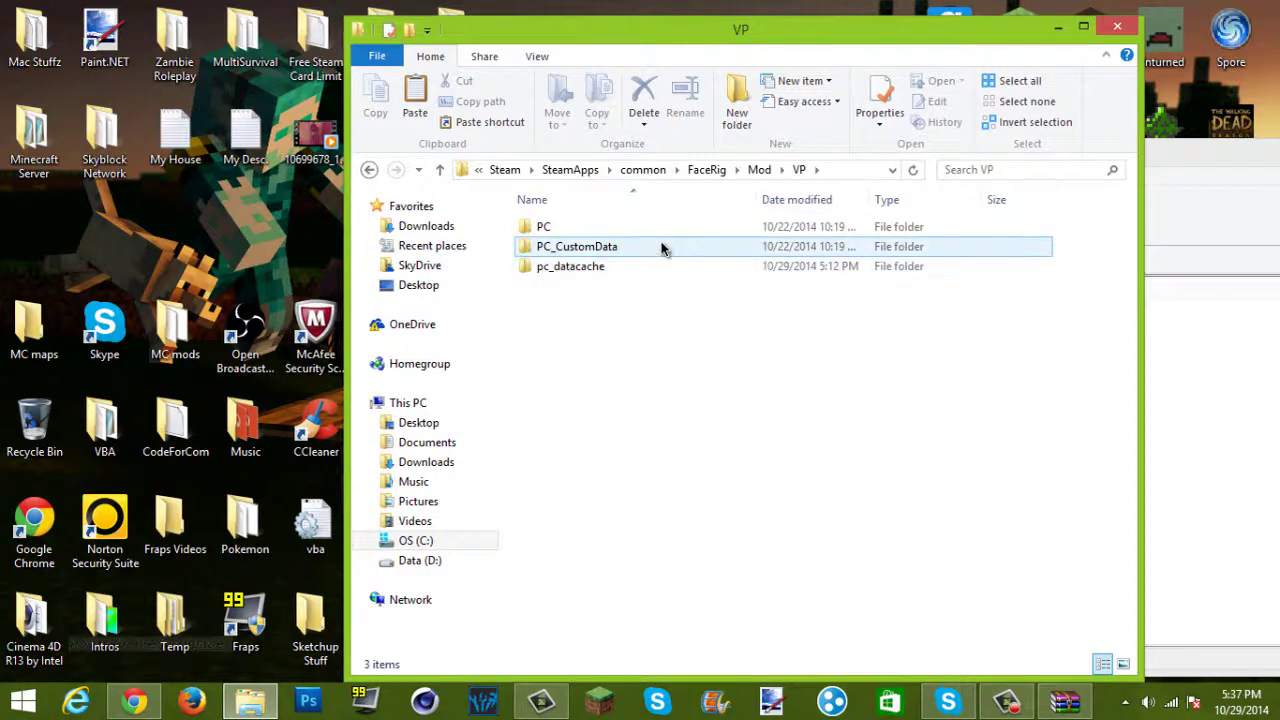
click(600, 233)
click(578, 246)
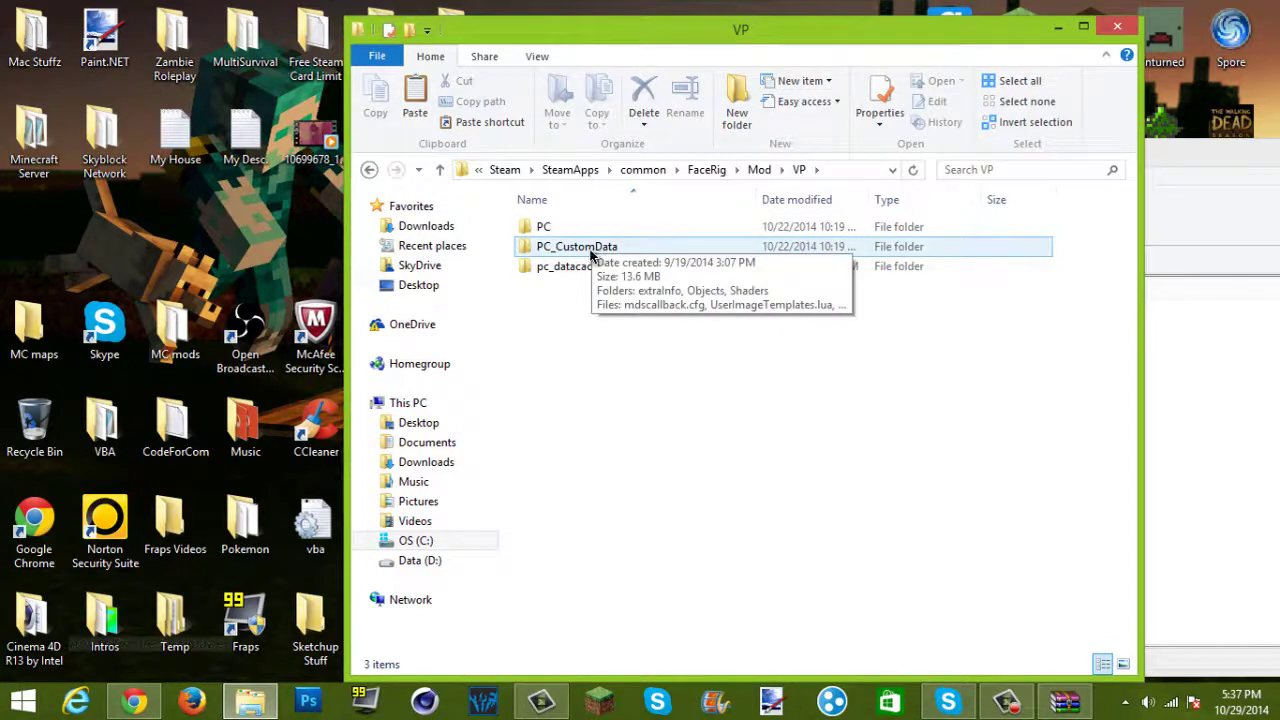
click(586, 226)
click(586, 249)
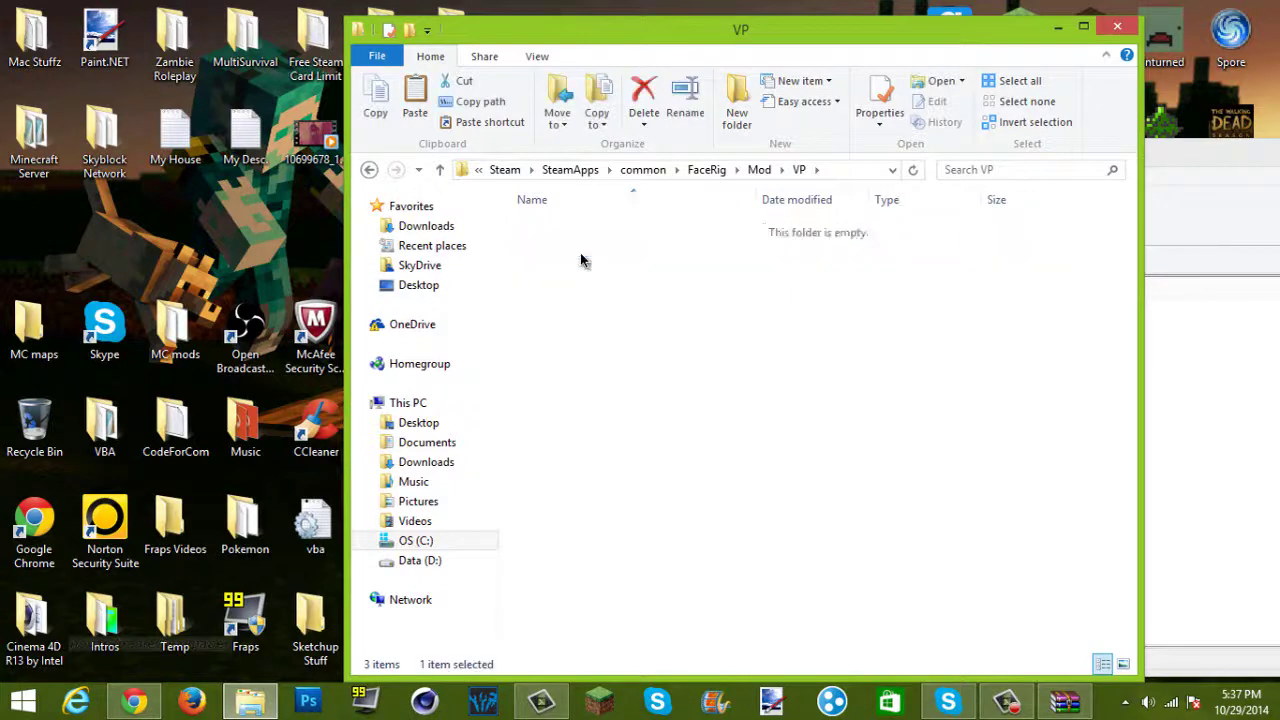
click(369, 169)
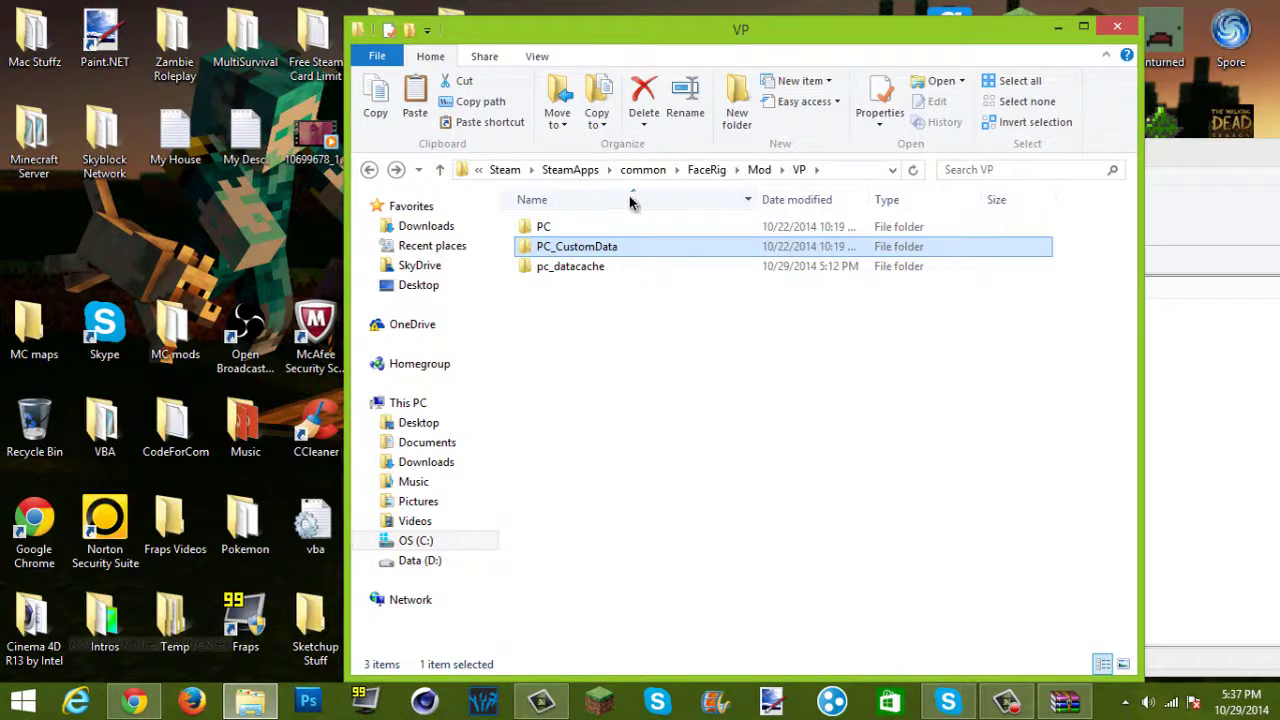
double_click(607, 248)
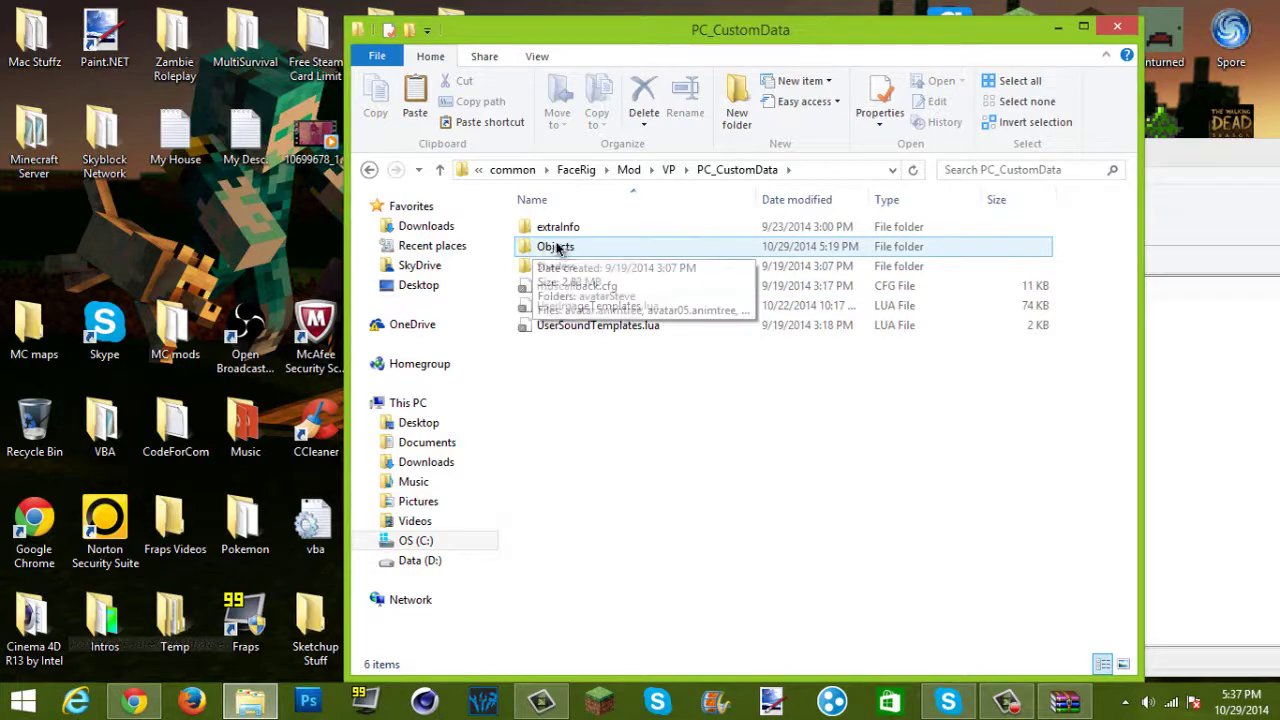
double_click(557, 248)
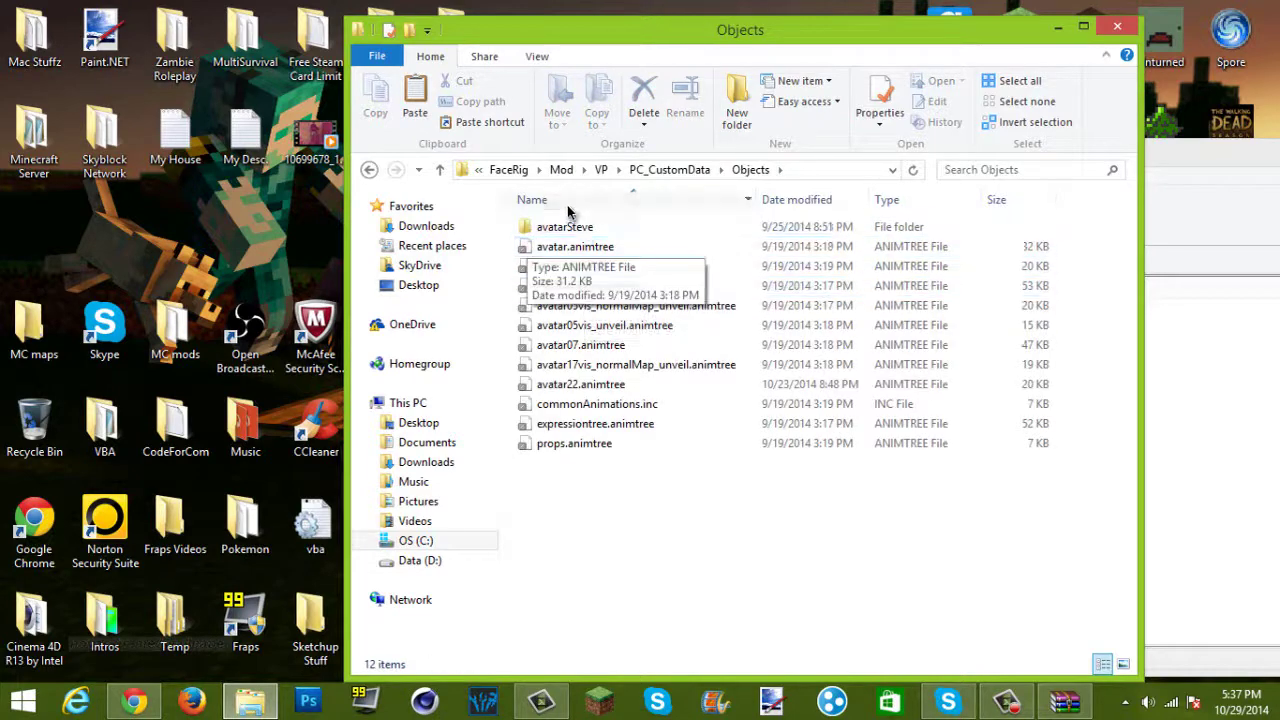
Delete the old avatarSteve folder from Objects and permanently empty the Recycle Bin.
right_click(569, 227)
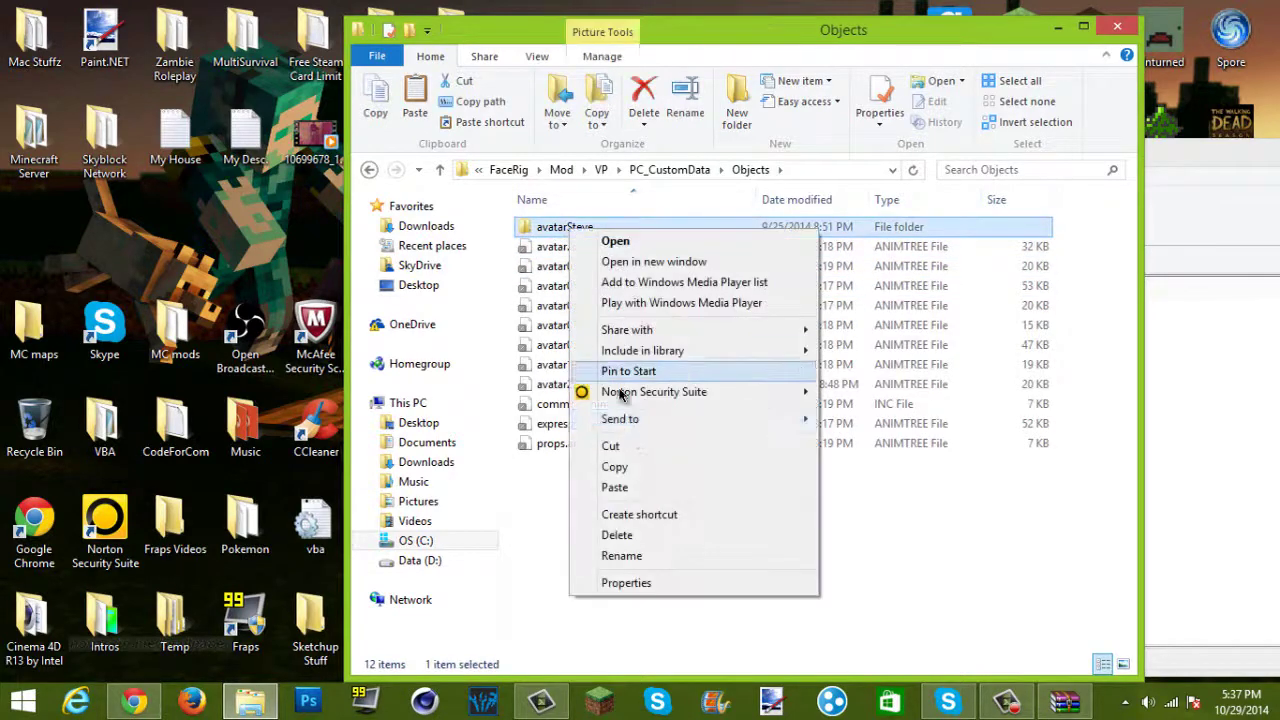
click(617, 535)
right_click(35, 447)
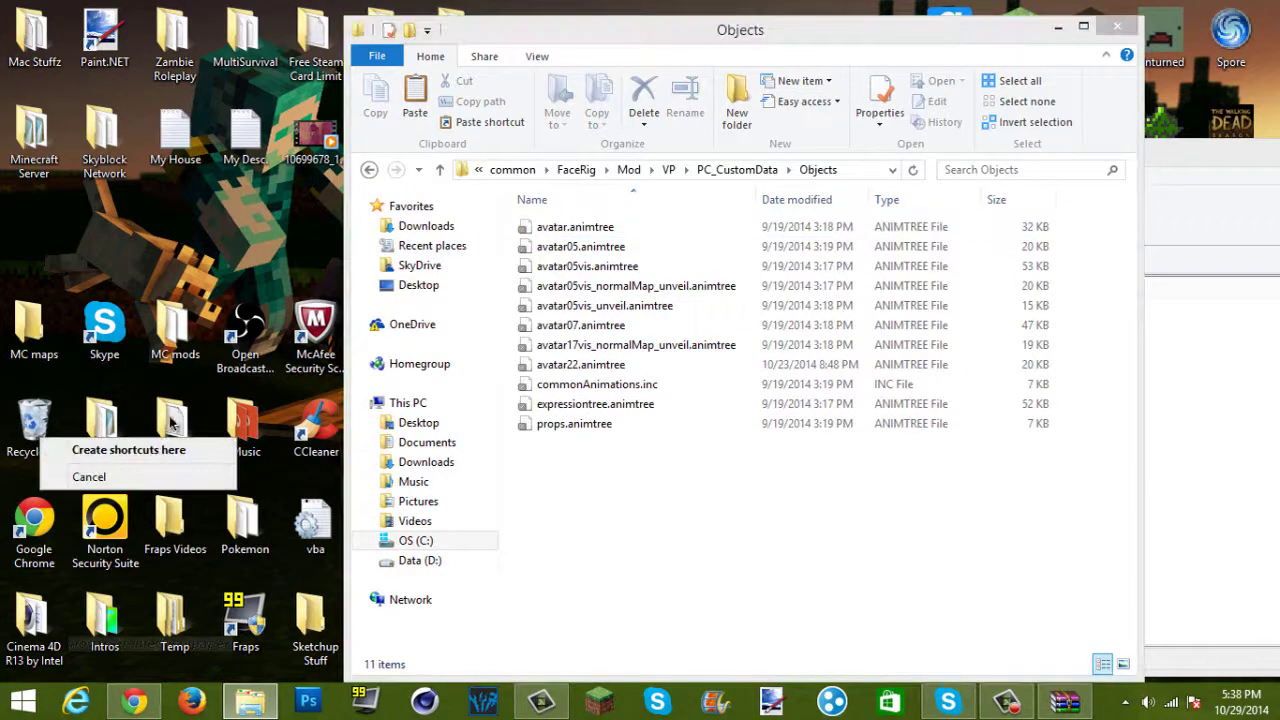
right_click(35, 428)
click(80, 456)
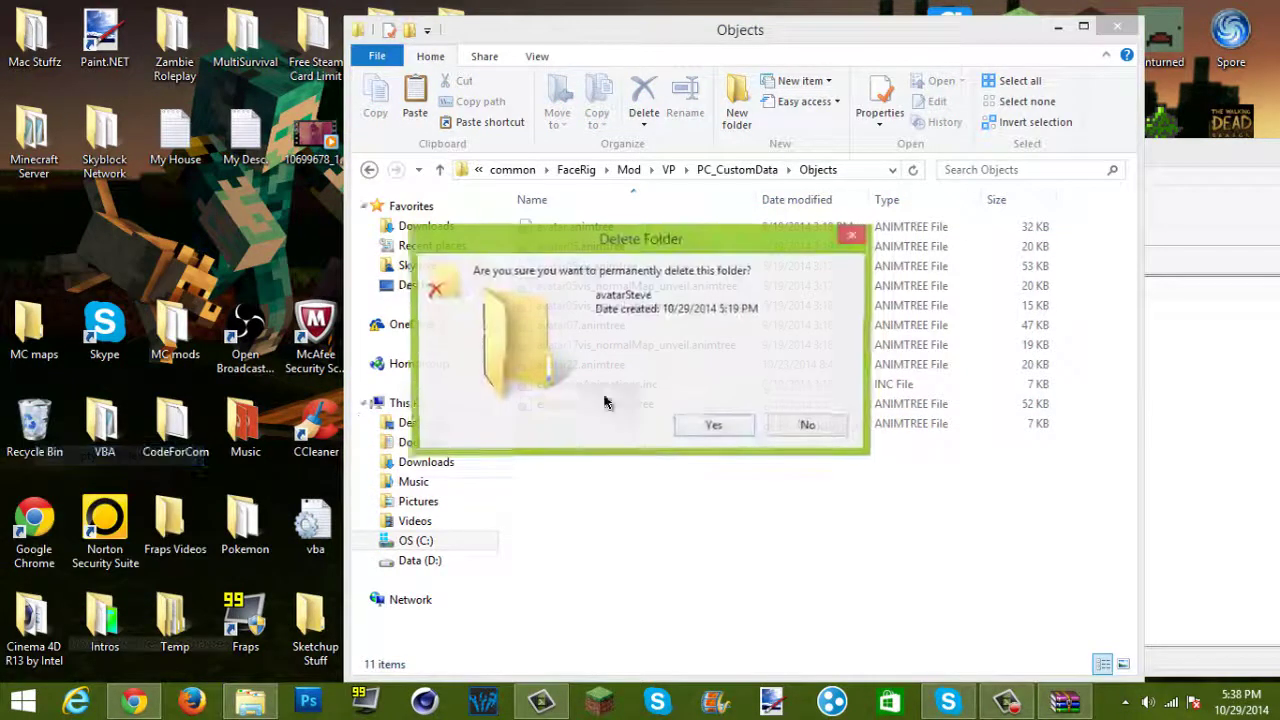
click(711, 424)
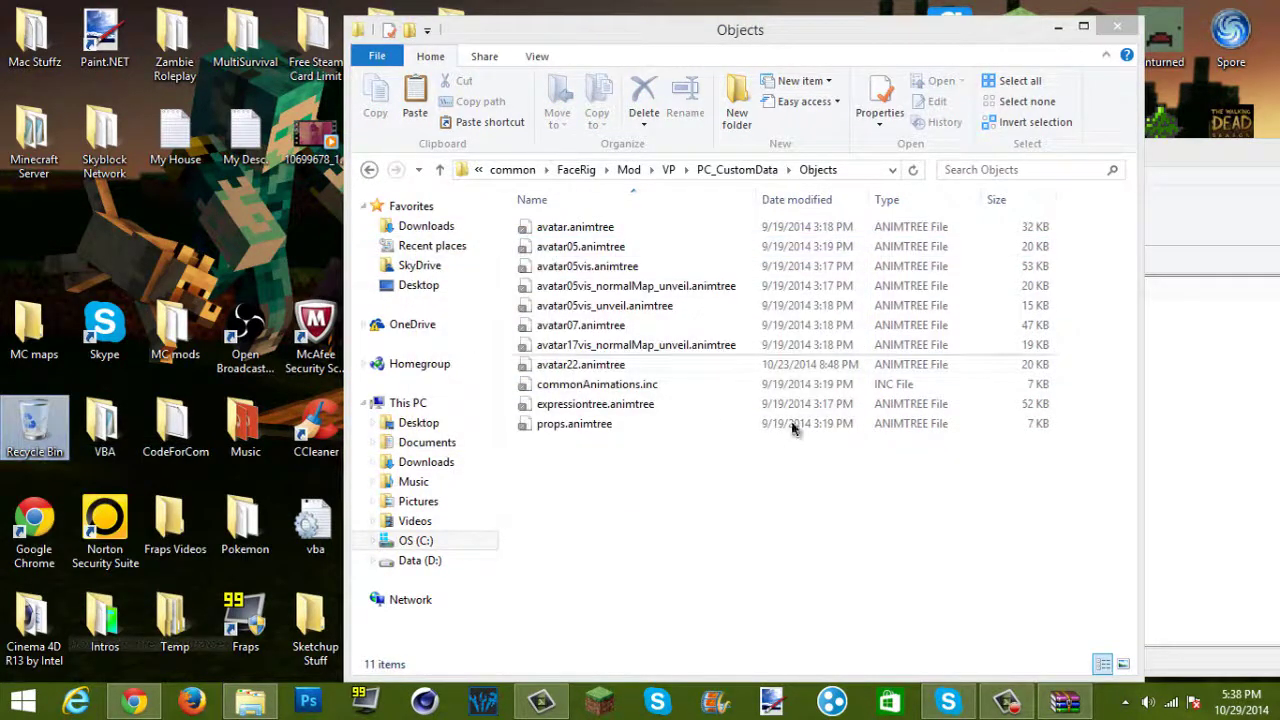
click(1064, 702)
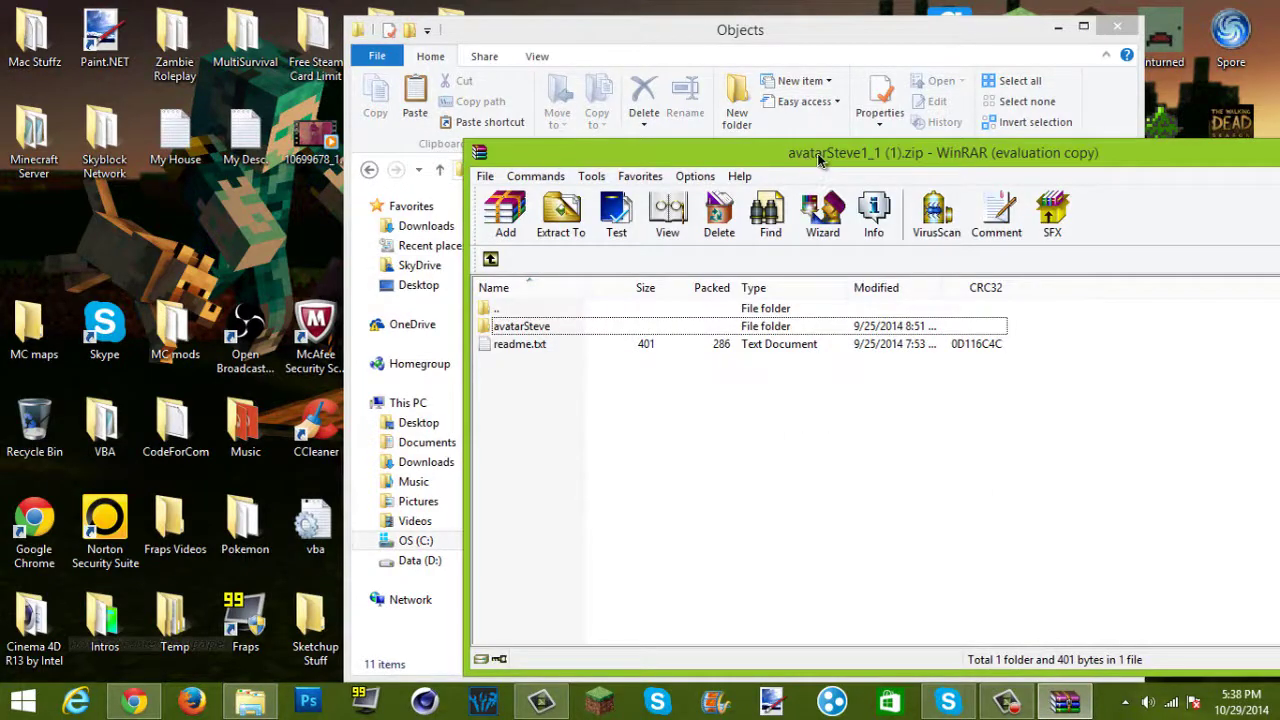
Extract the avatarSteve folder from the WinRAR archive into the Objects folder.
drag(818, 160, 1033, 143)
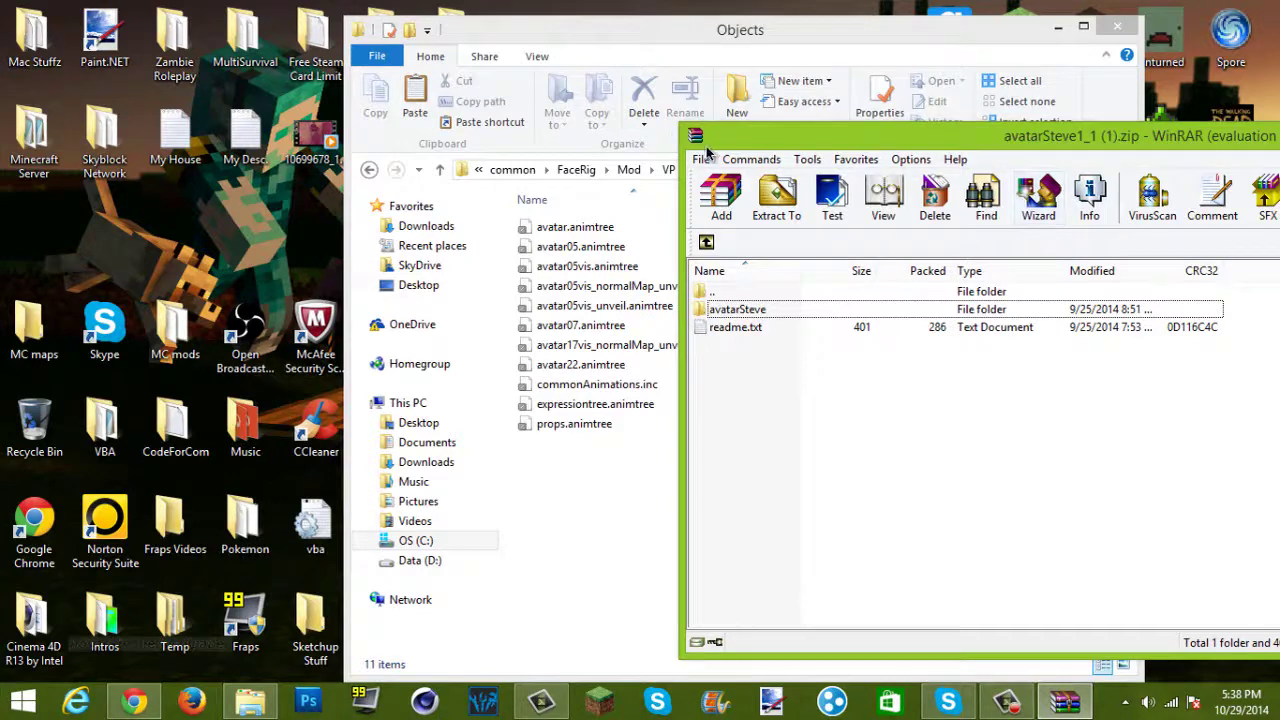
drag(726, 146, 711, 154)
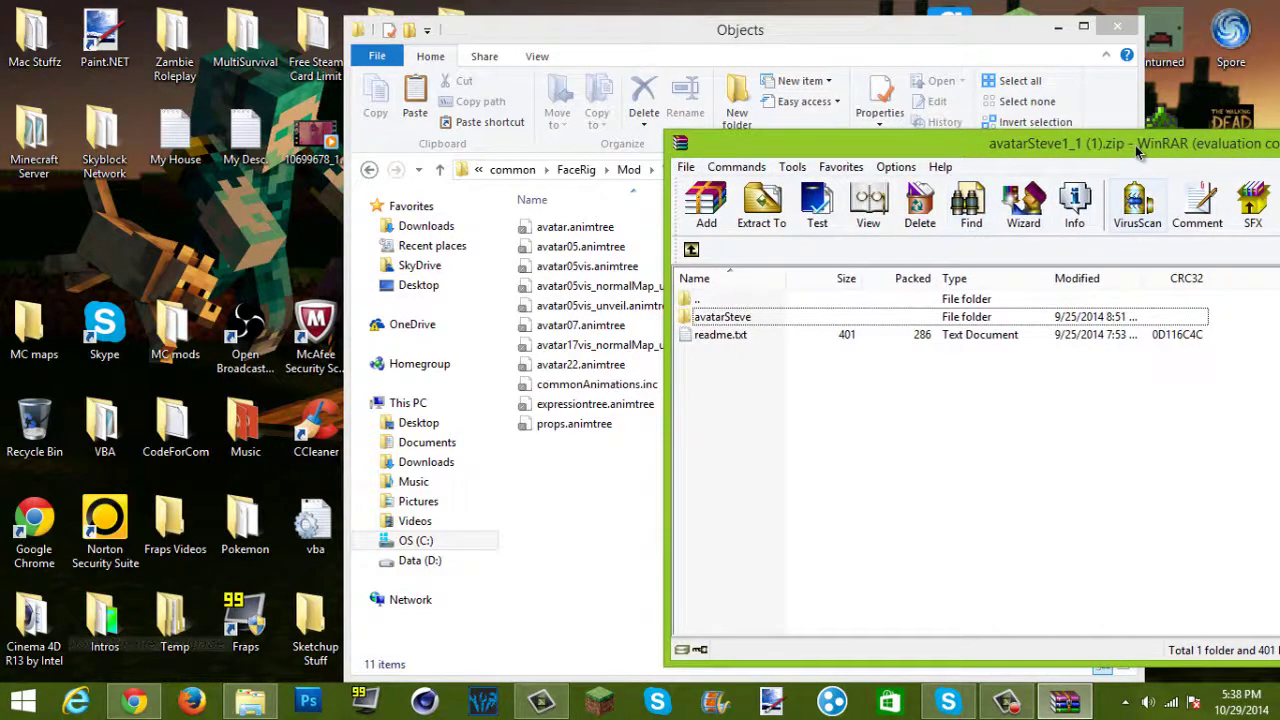
drag(1137, 150, 1210, 155)
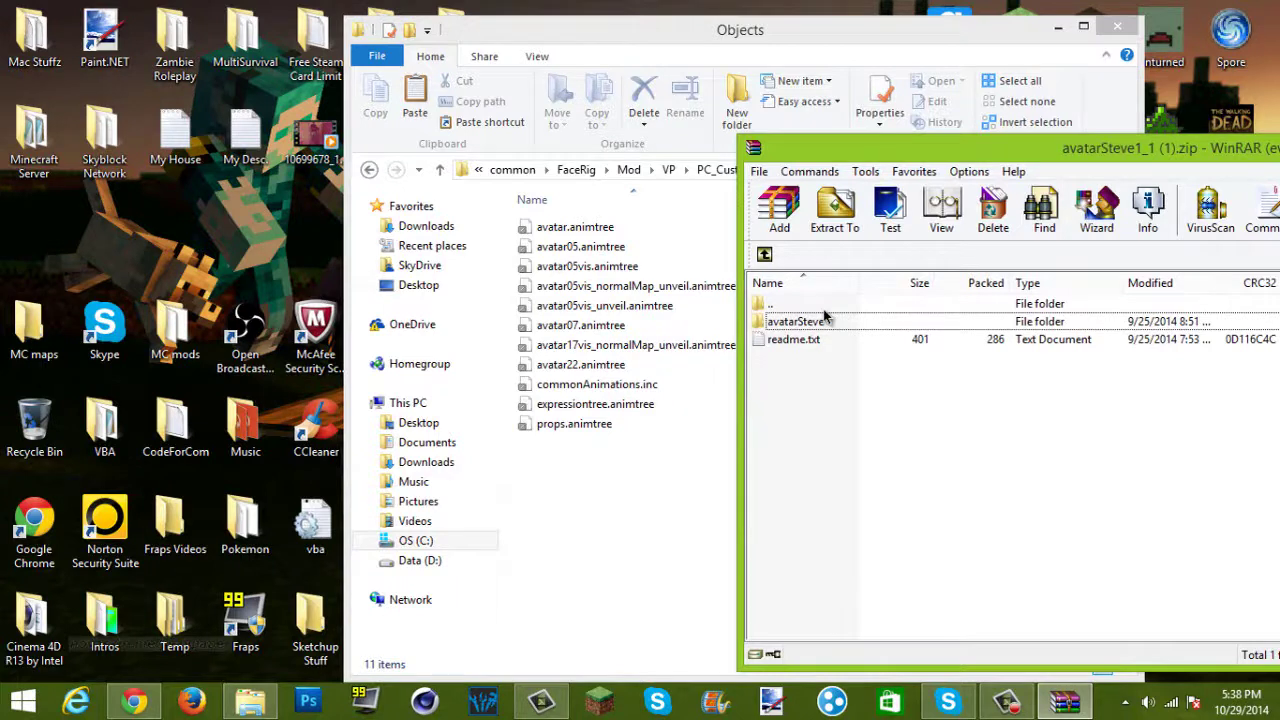
drag(797, 327, 806, 326)
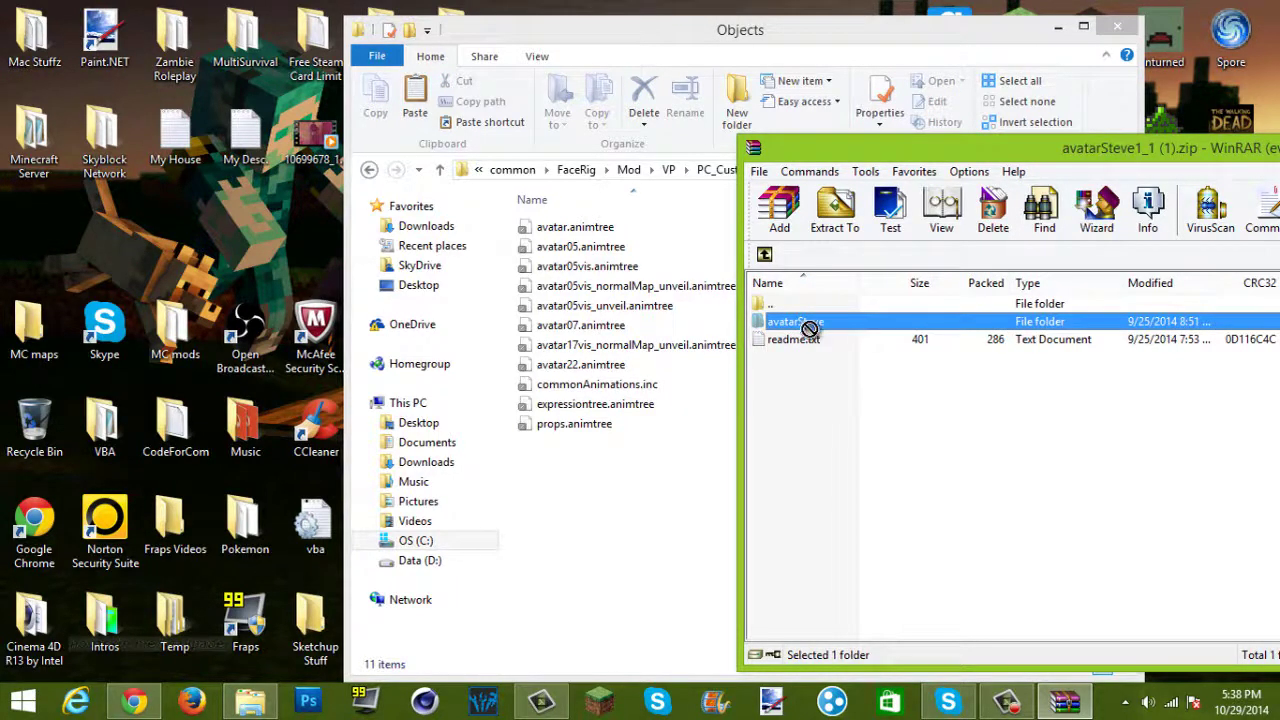
drag(619, 502, 629, 495)
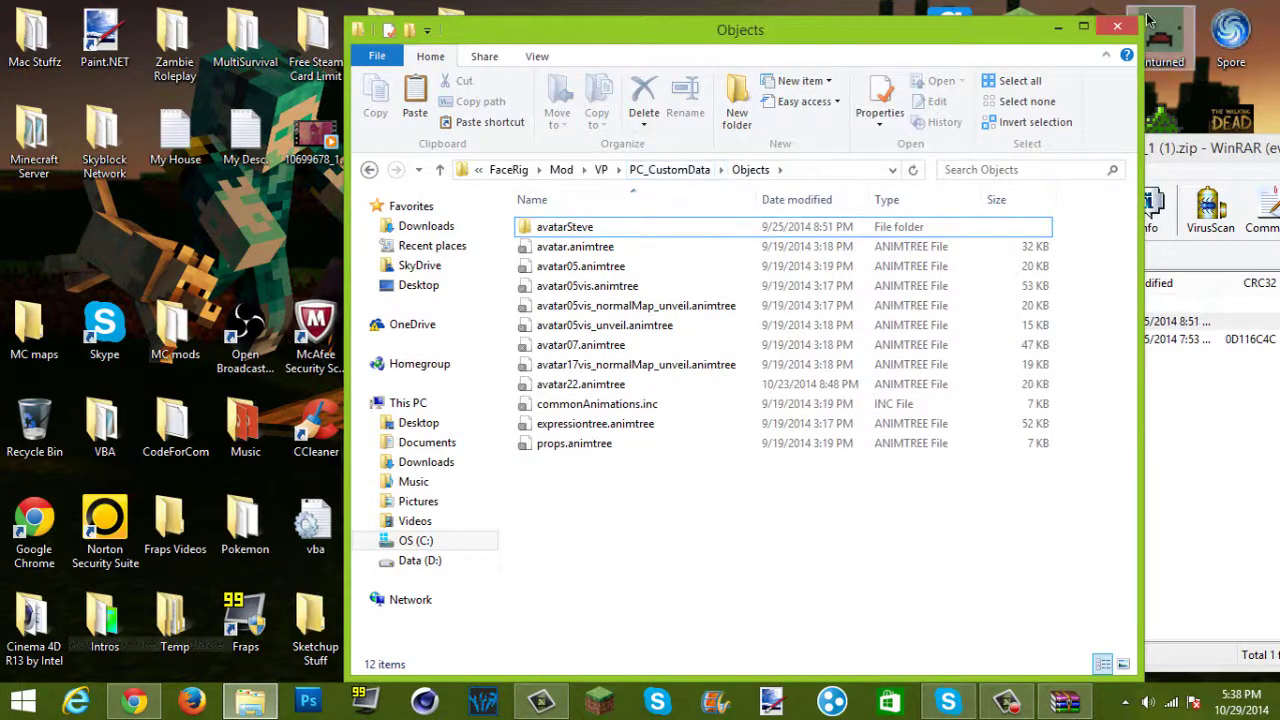
Close the File Explorer and WinRAR windows.
click(1117, 30)
drag(1100, 147, 435, 114)
click(1020, 114)
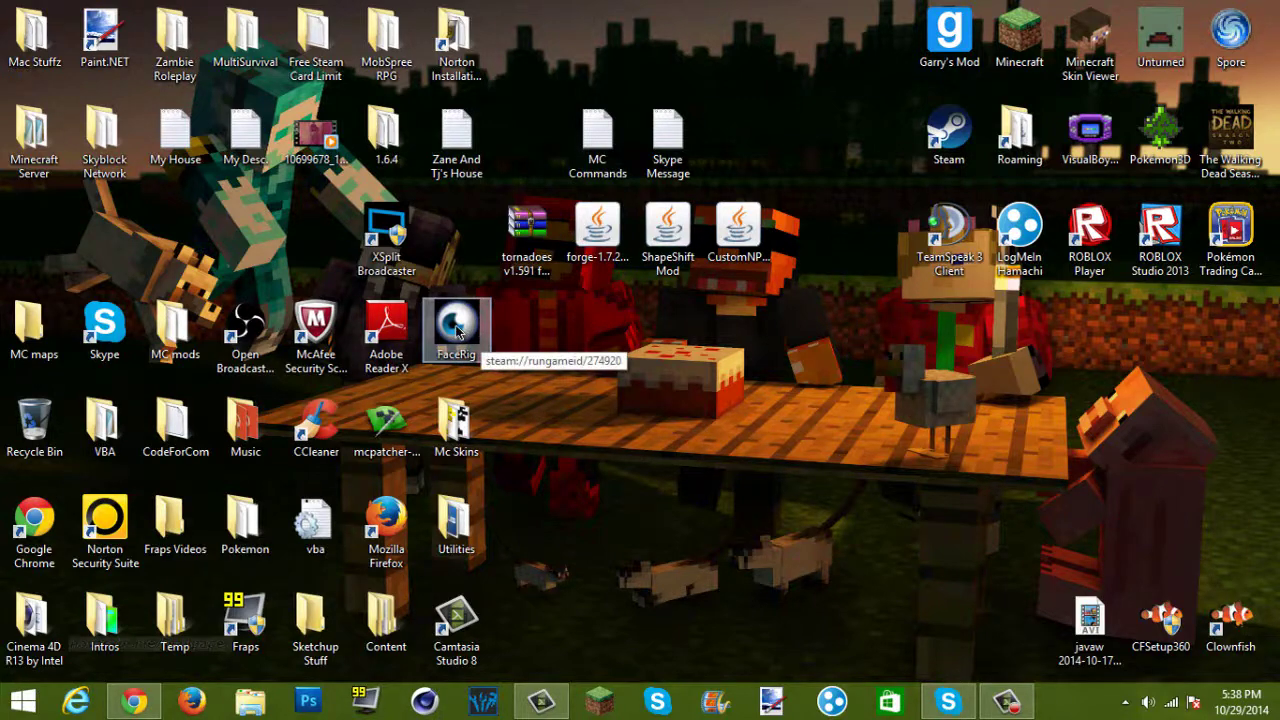
Launch FaceRig from the desktop shortcut and dismiss the beta disclaimer and tips pages.
double_click(456, 333)
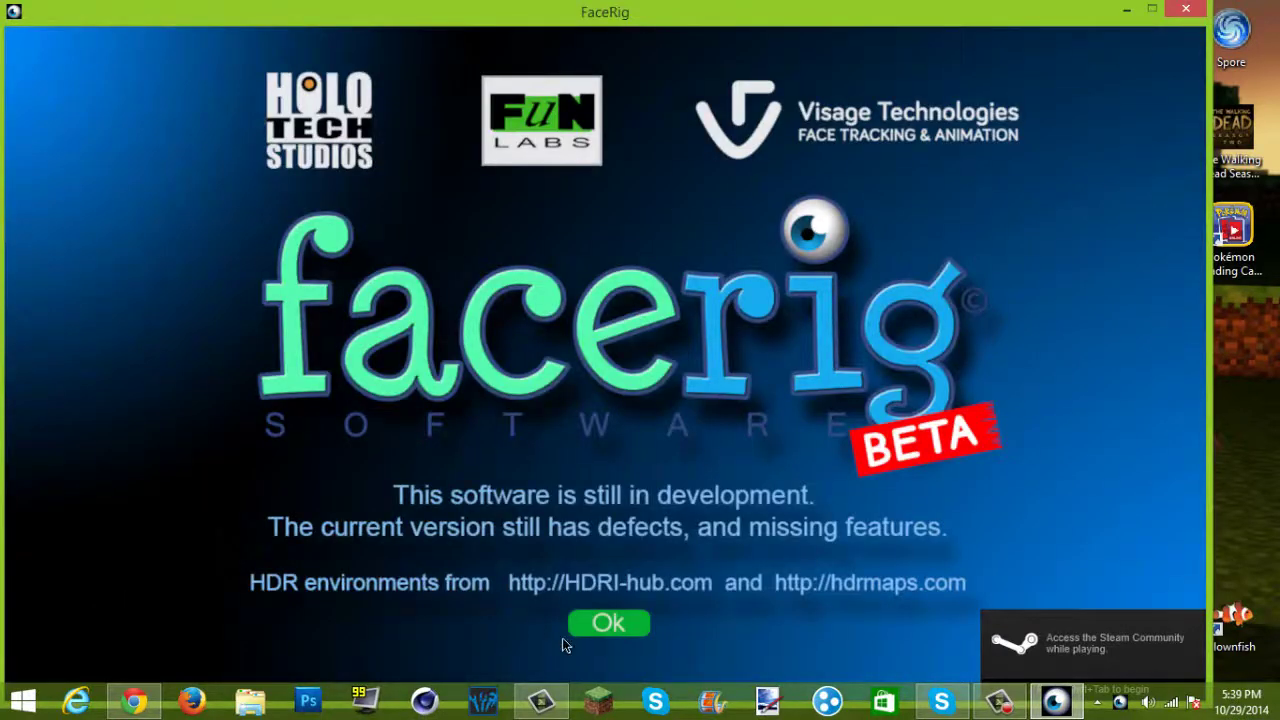
click(614, 623)
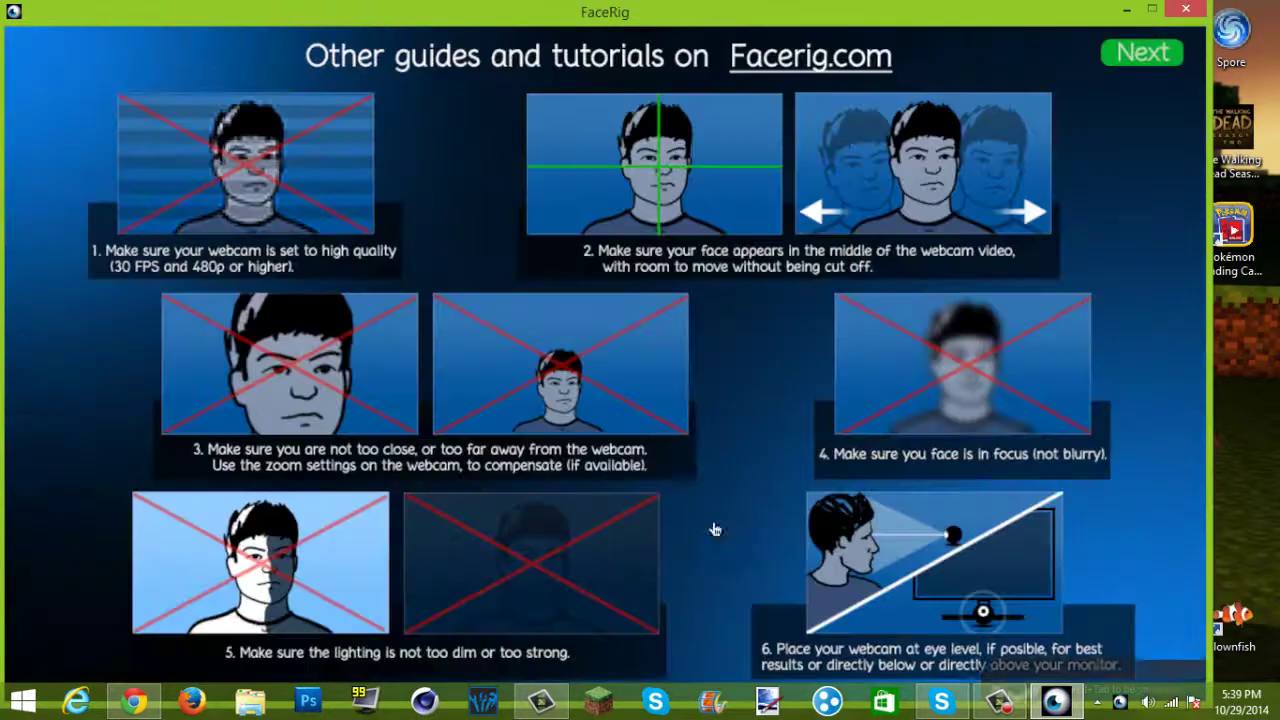
click(1109, 62)
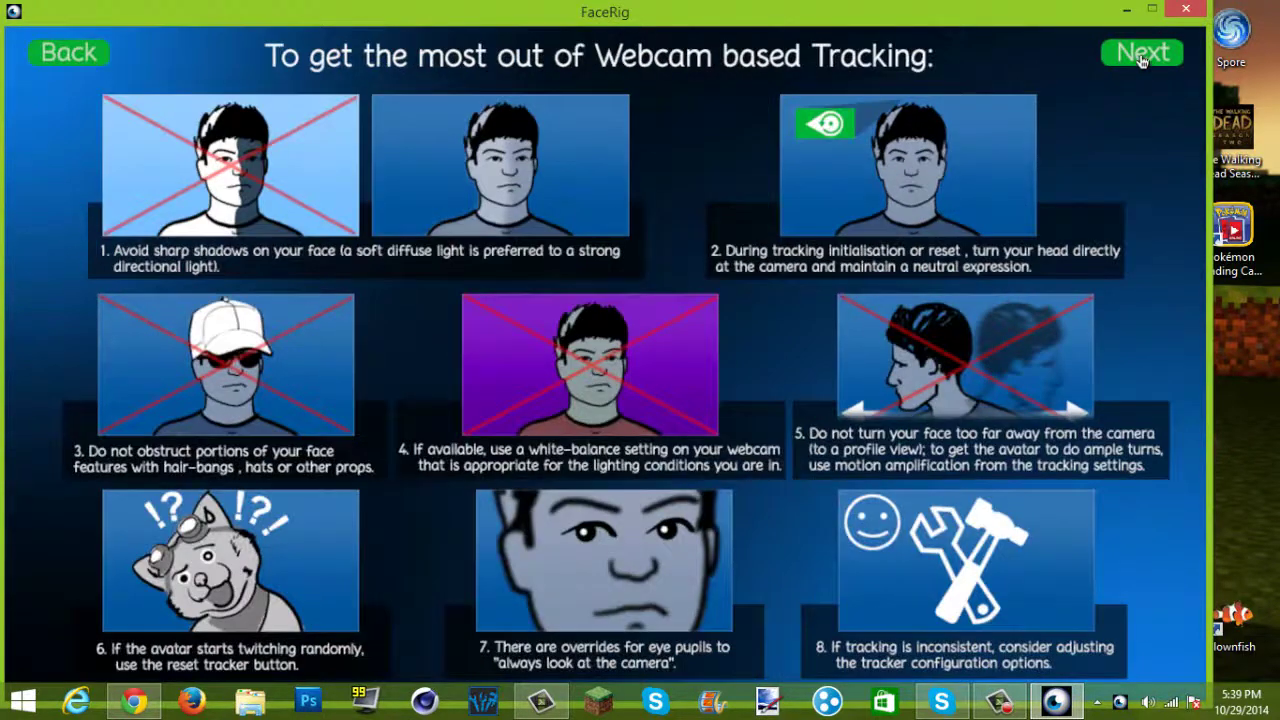
click(1120, 60)
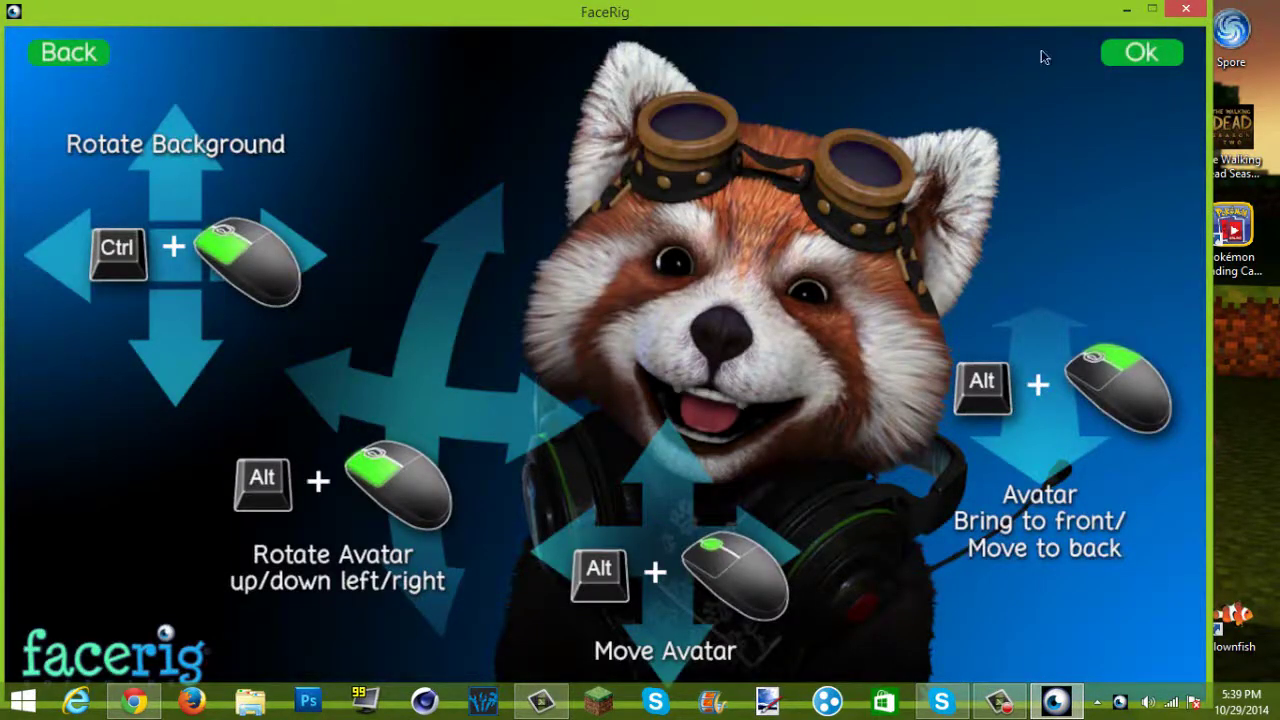
click(1133, 60)
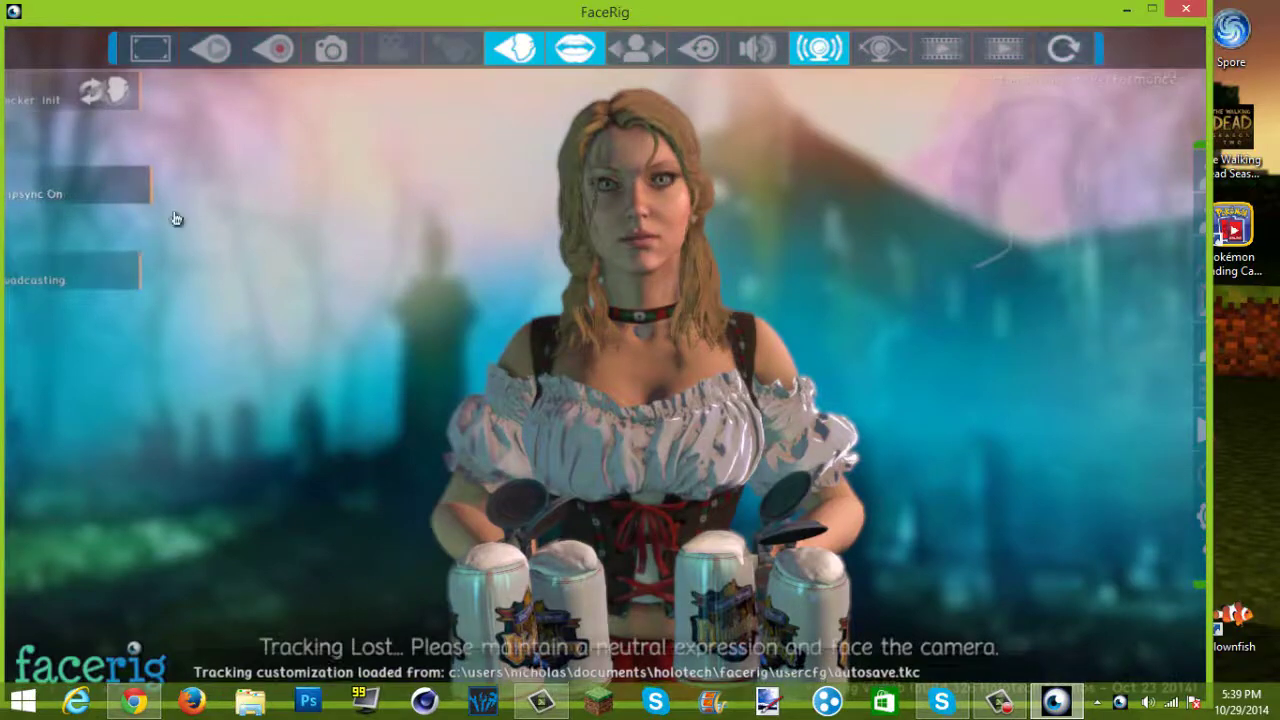
Pick the Steve avatar from the avatar model list in the chooser.
click(1196, 176)
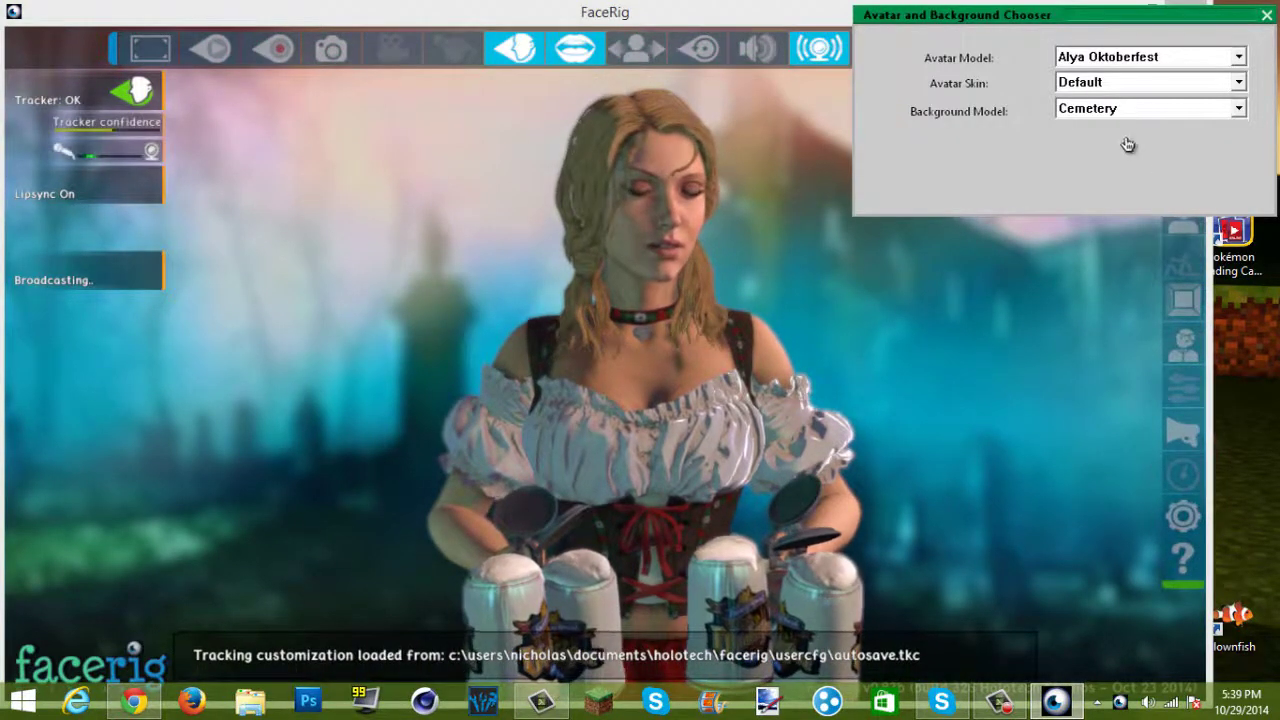
click(1129, 60)
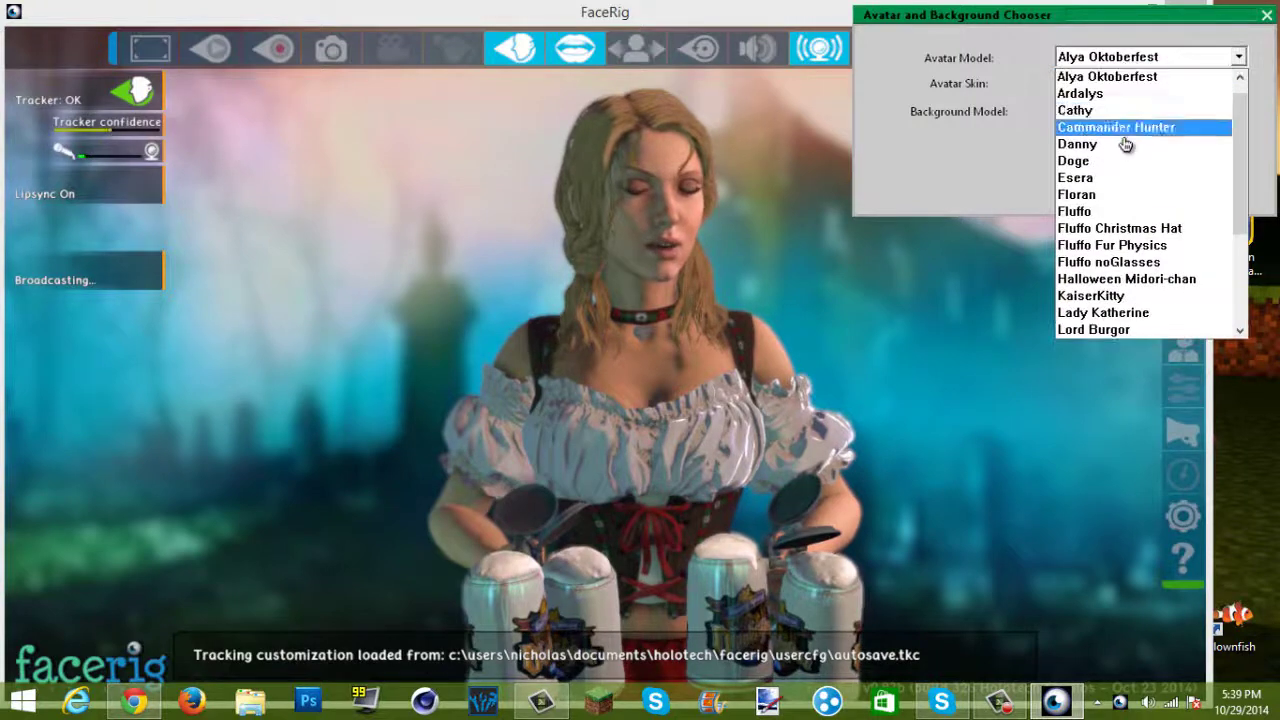
scroll(1125, 145, down, 4)
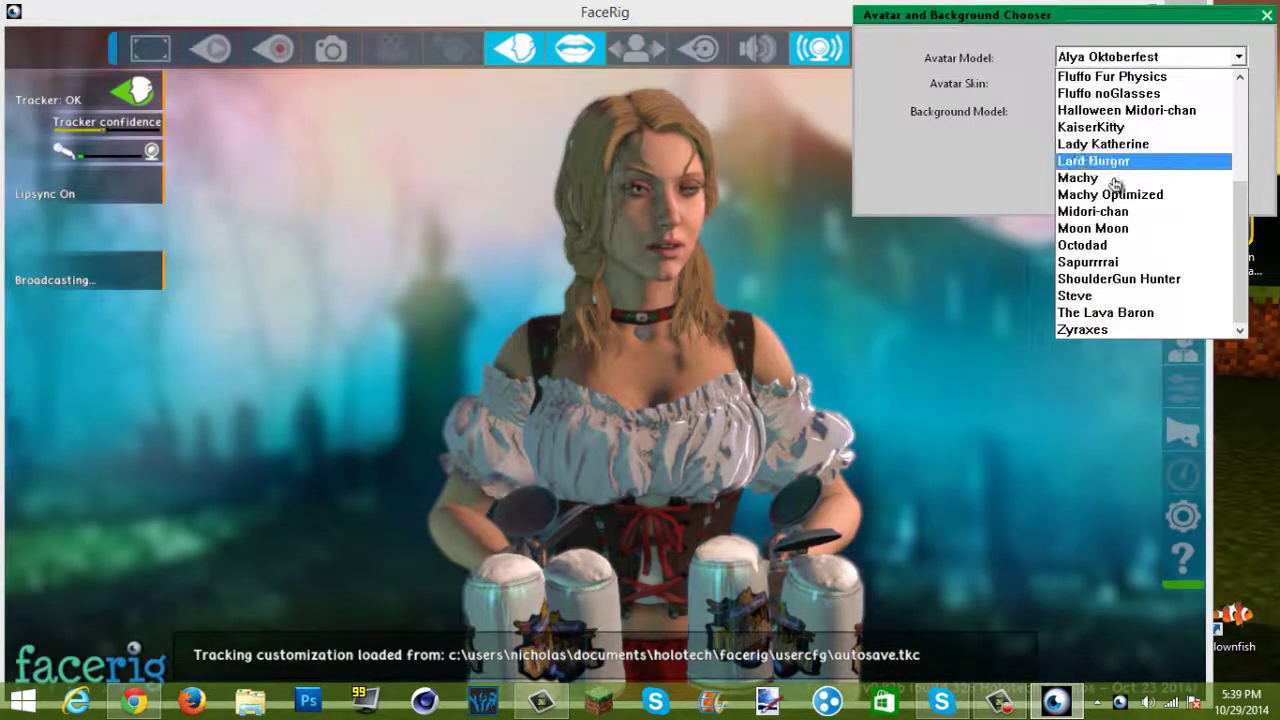
click(1078, 298)
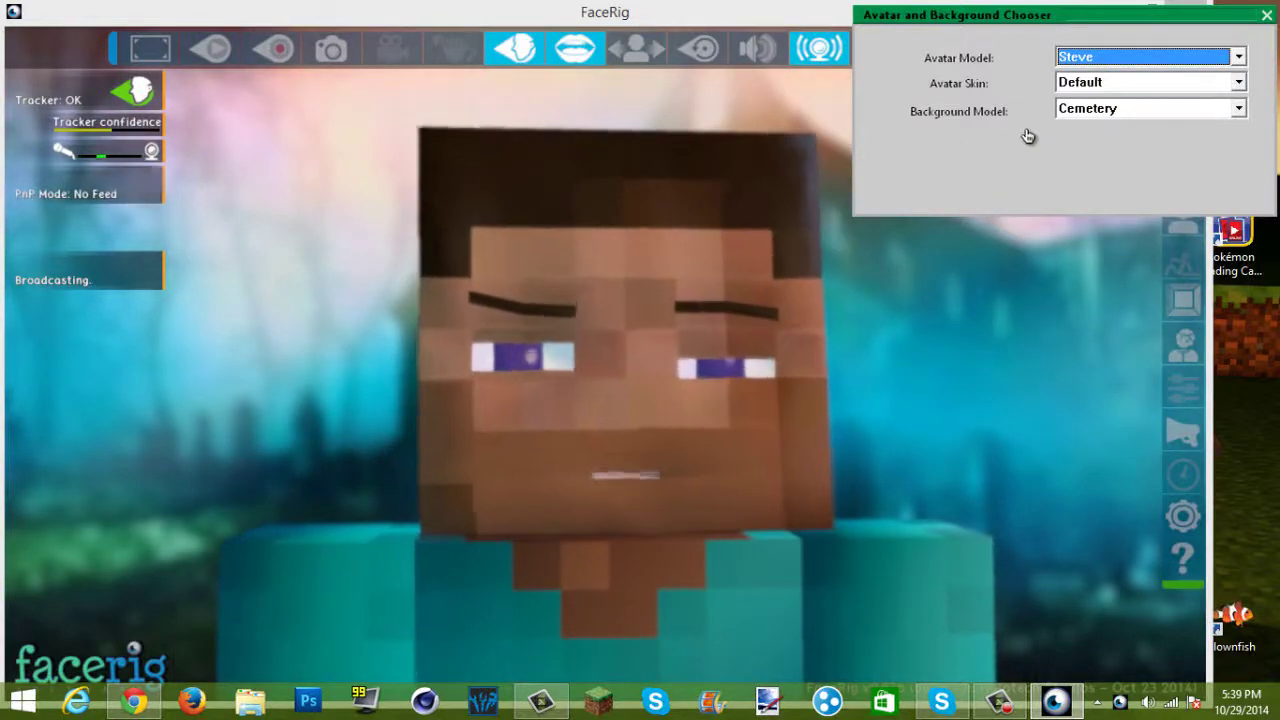
click(1262, 17)
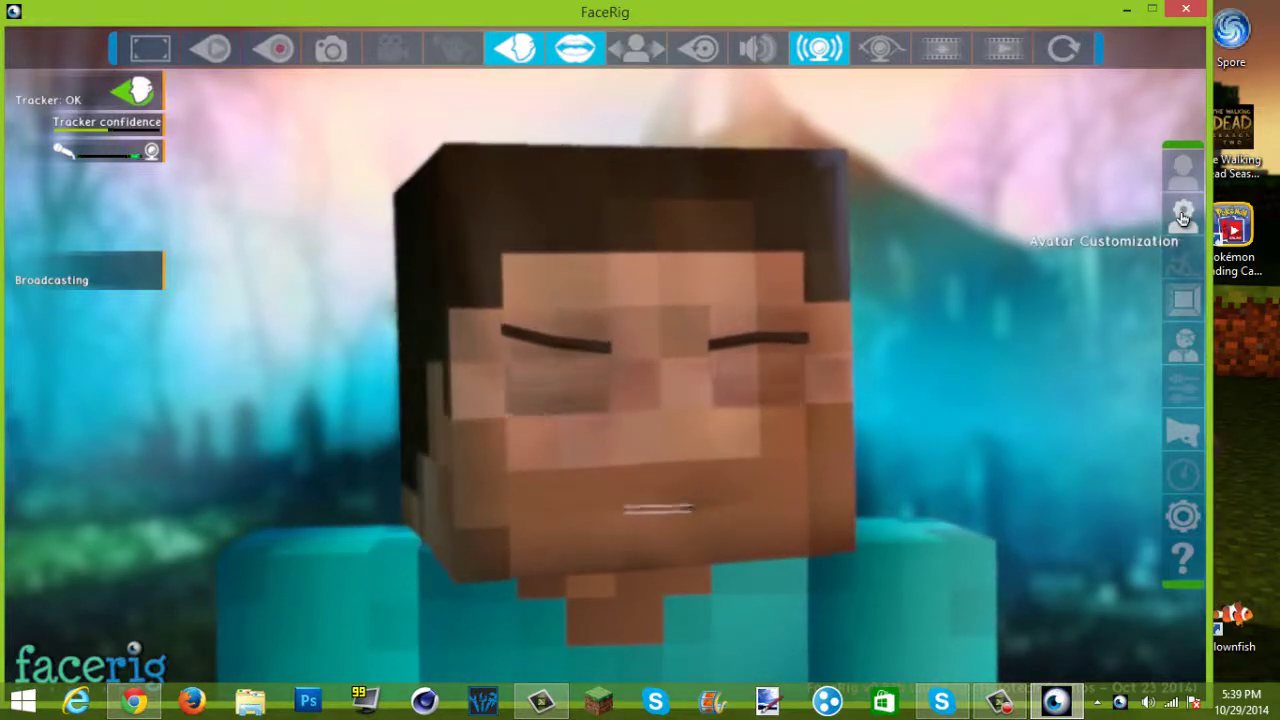
Keep Steve with the Default skin and set the background to Background Custom Cube.
click(1182, 215)
click(1097, 60)
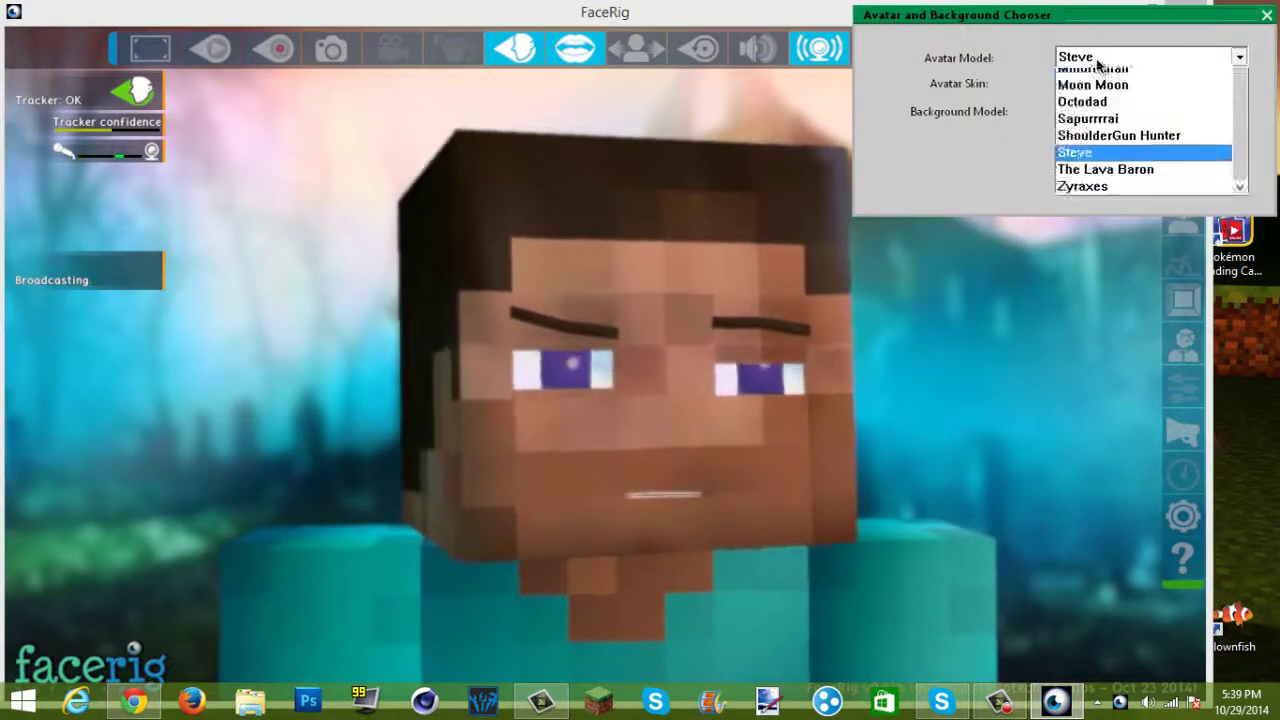
click(1096, 60)
click(1088, 82)
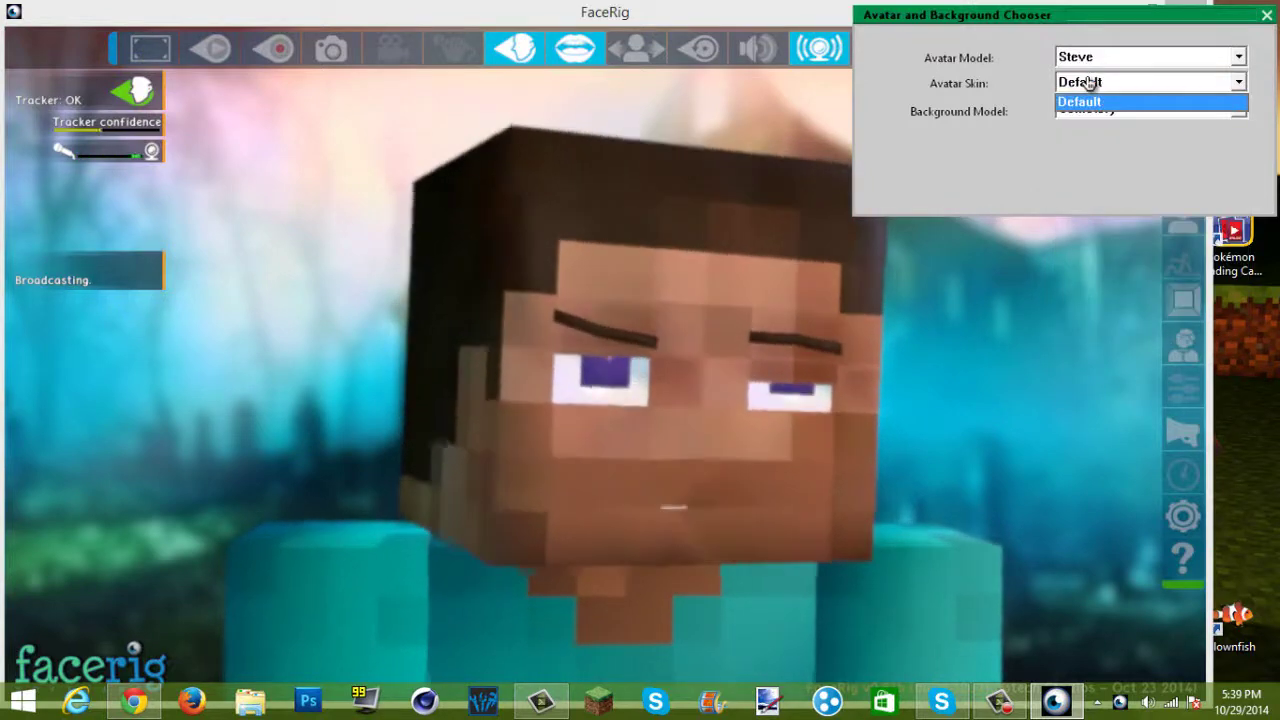
click(1085, 101)
click(1150, 109)
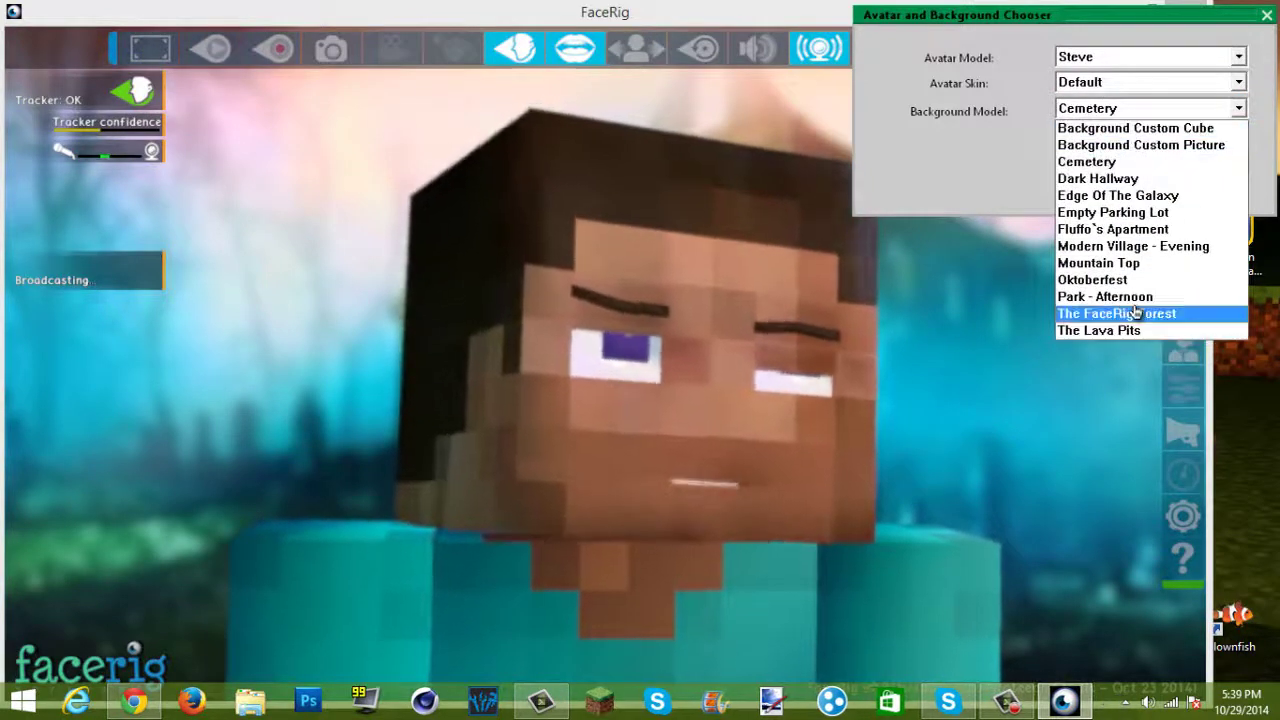
click(1140, 131)
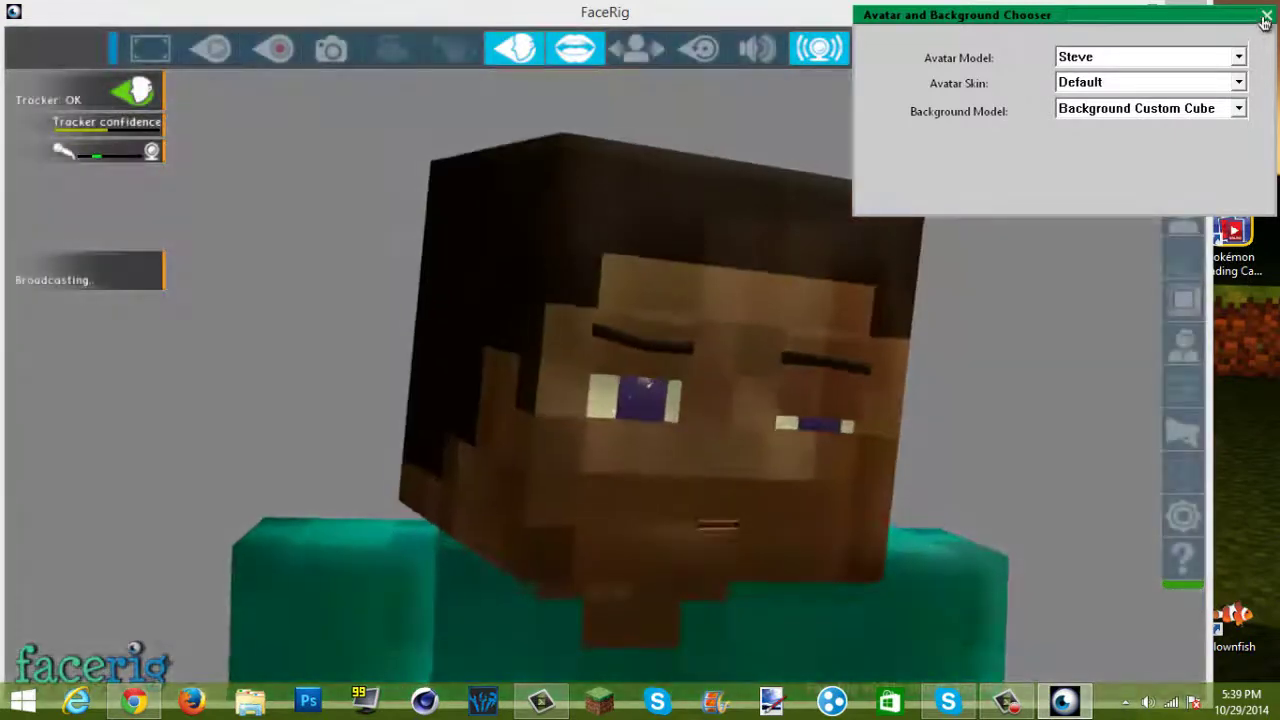
click(1265, 17)
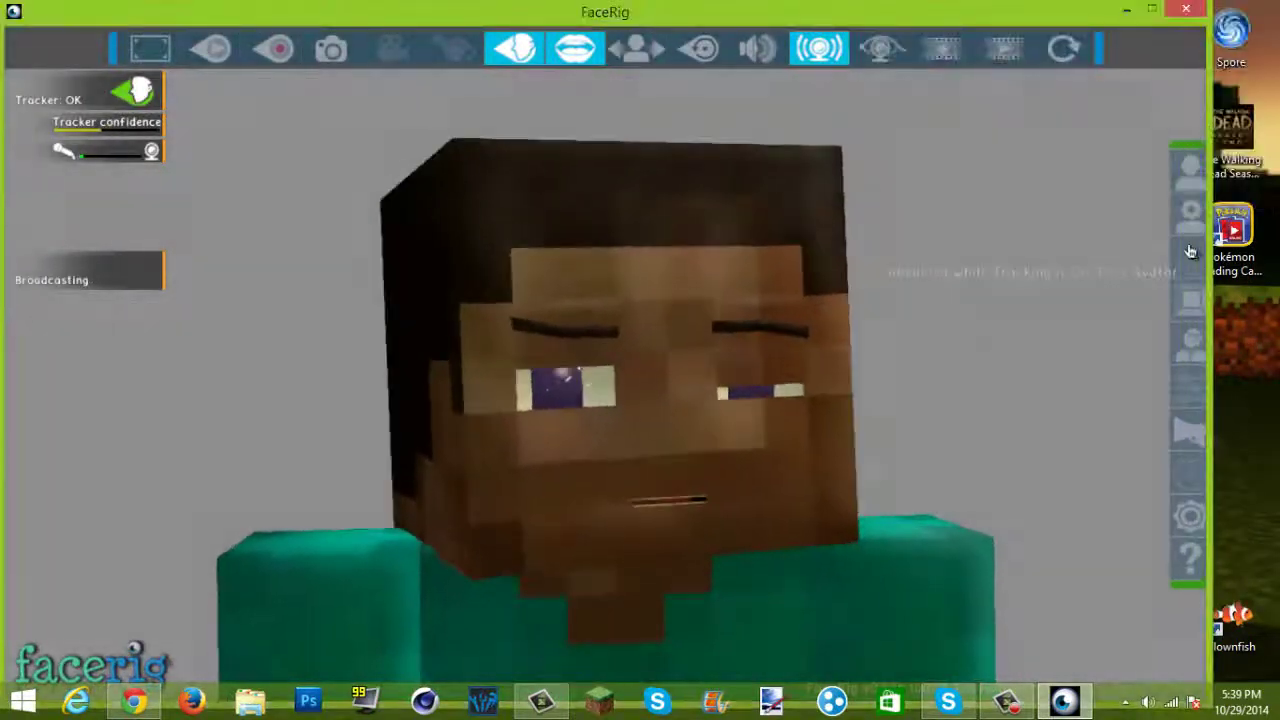
Switch the avatar model to Doge.
click(1196, 214)
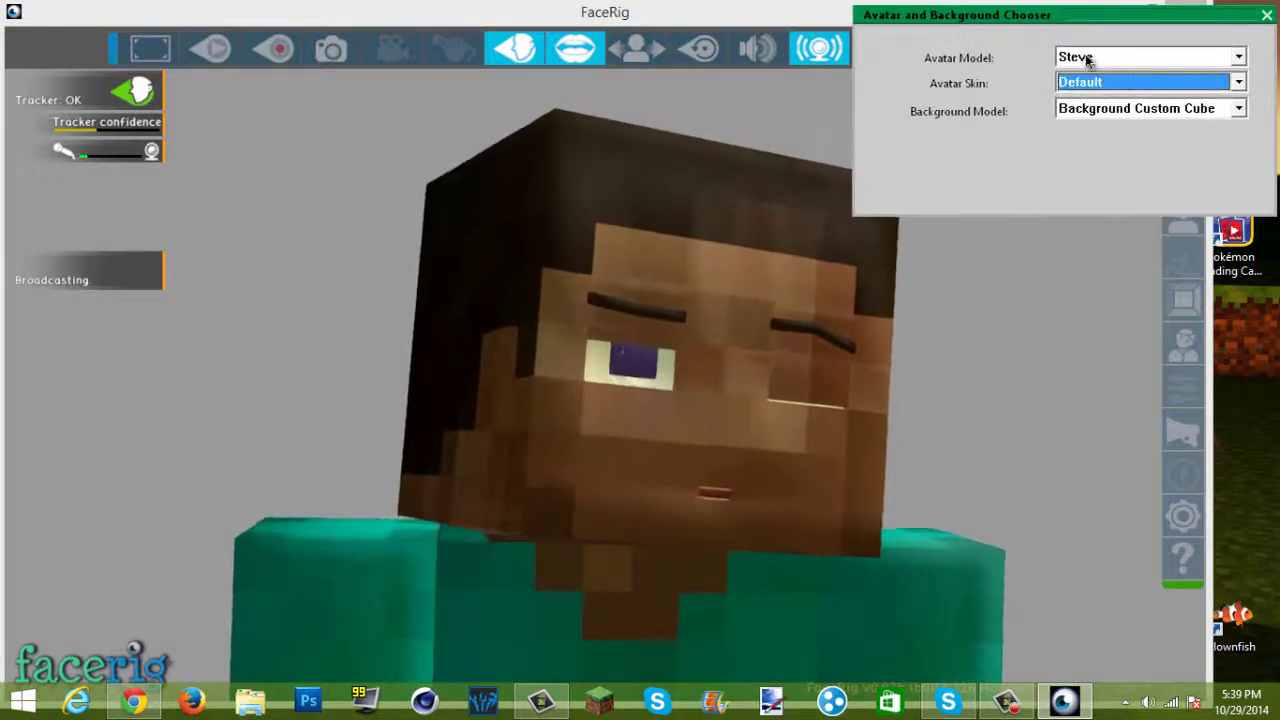
click(1089, 60)
scroll(1140, 200, up, 4)
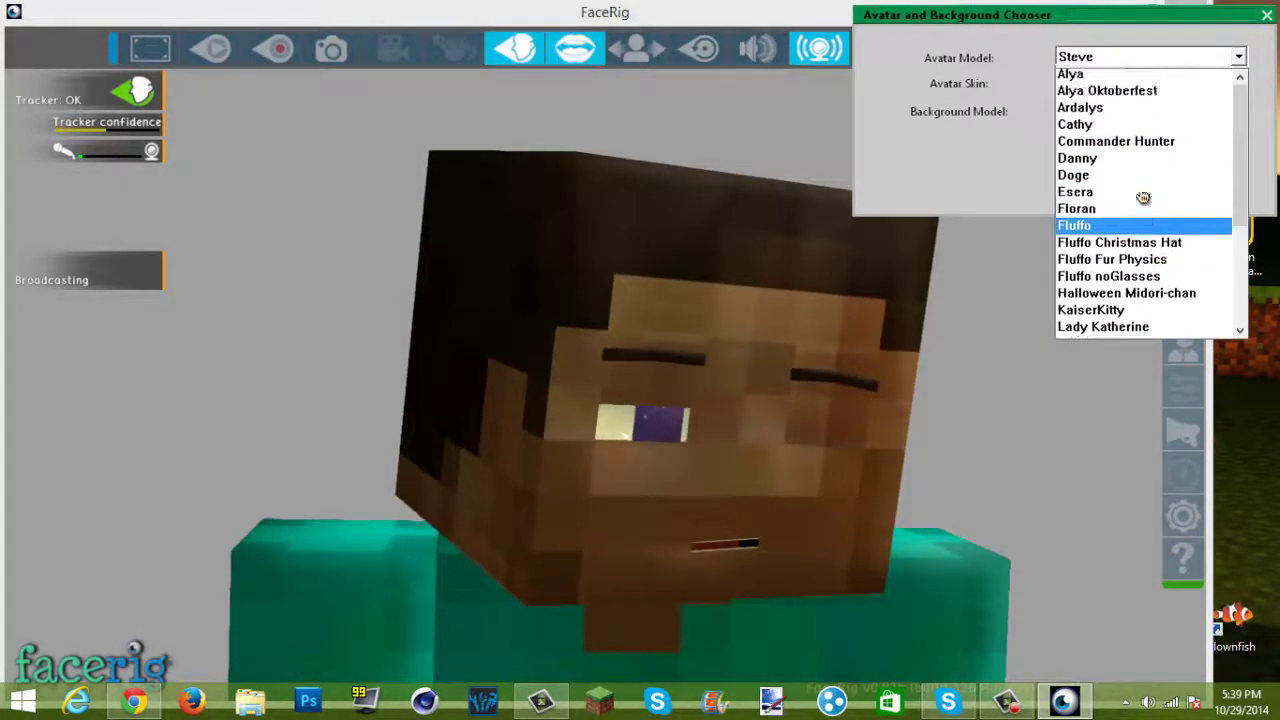
scroll(1150, 200, down, 4)
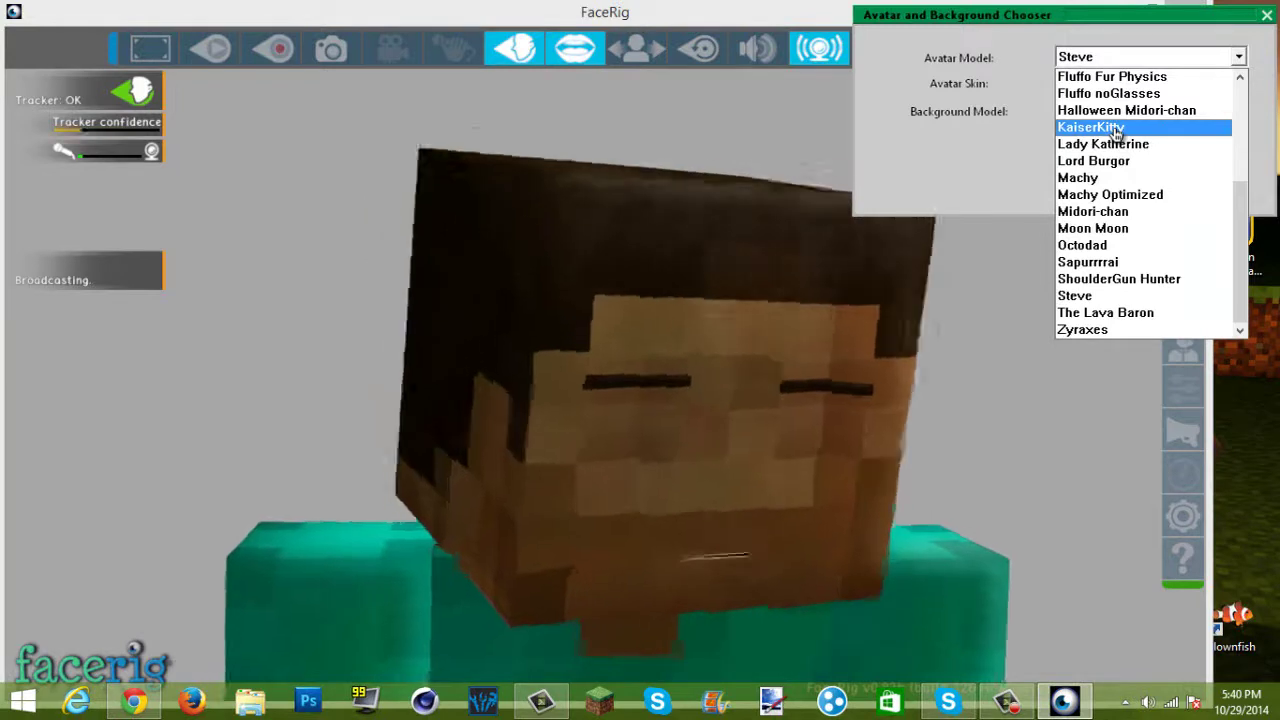
scroll(1163, 243, up, 4)
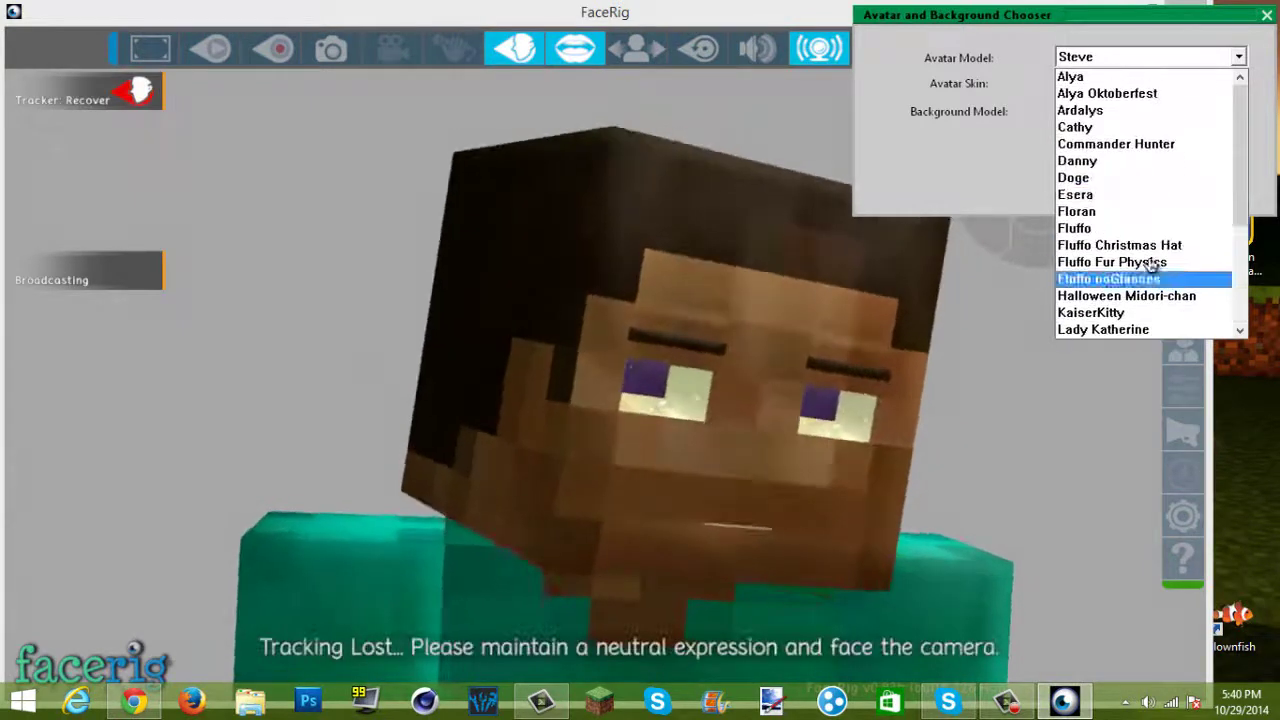
scroll(1066, 191, down, 4)
scroll(1166, 183, up, 4)
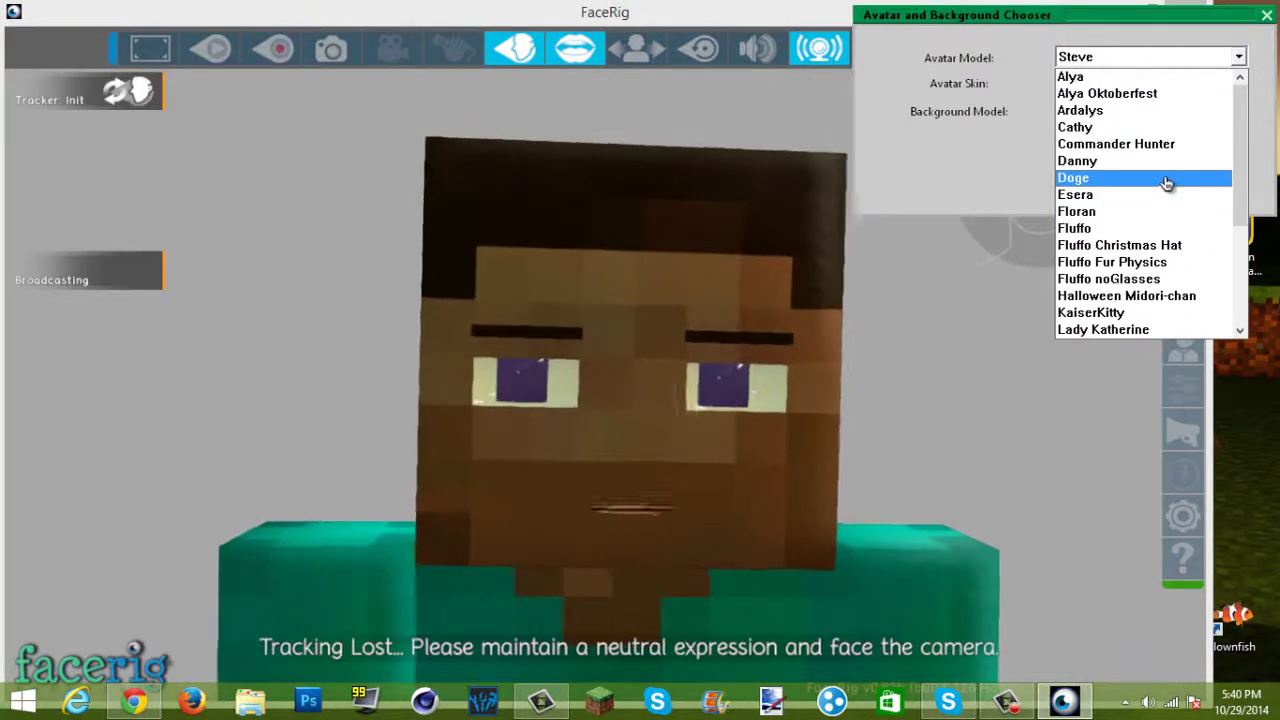
click(1140, 178)
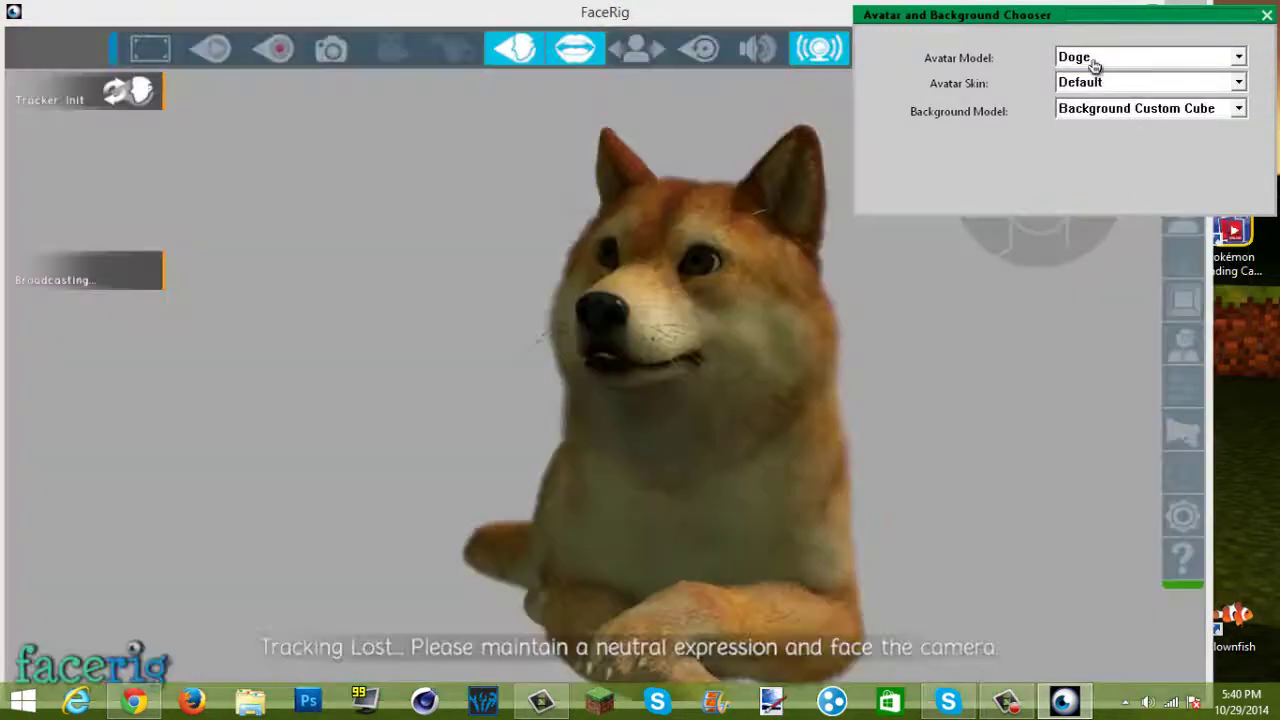
Switch the avatar model back to Steve.
click(1091, 60)
scroll(1120, 167, up, 1)
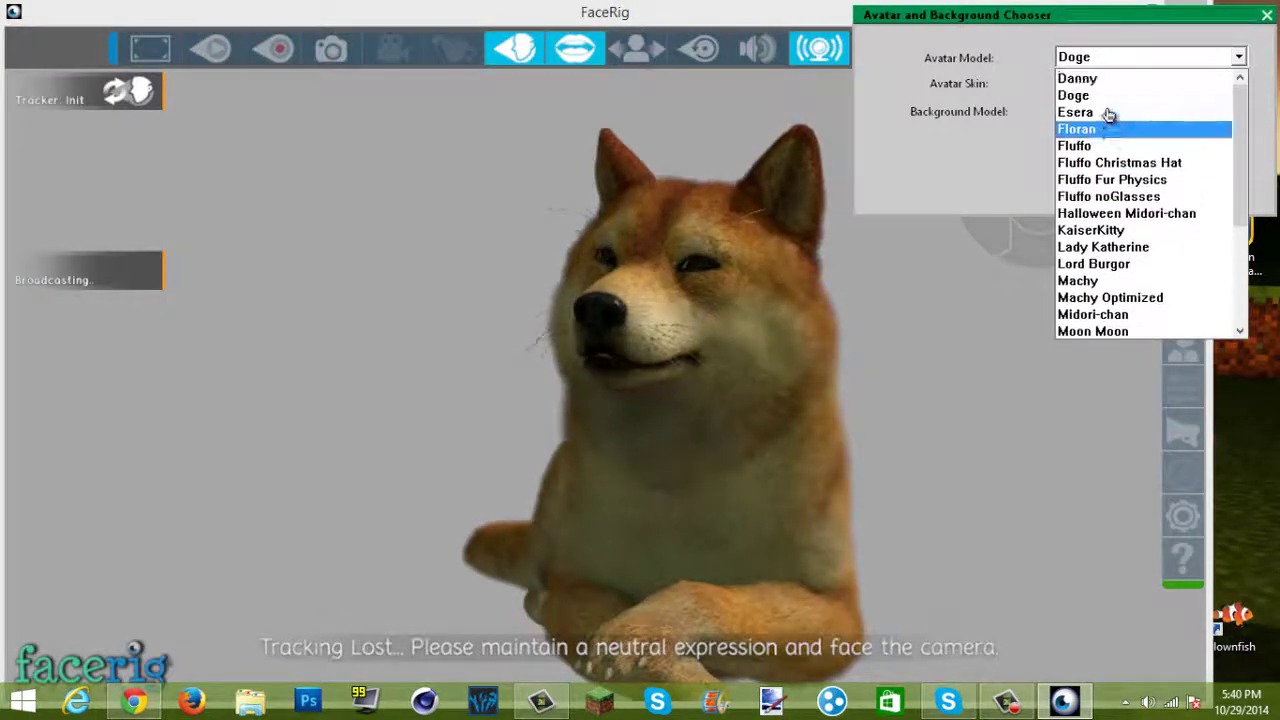
scroll(1111, 120, down, 2)
click(1085, 298)
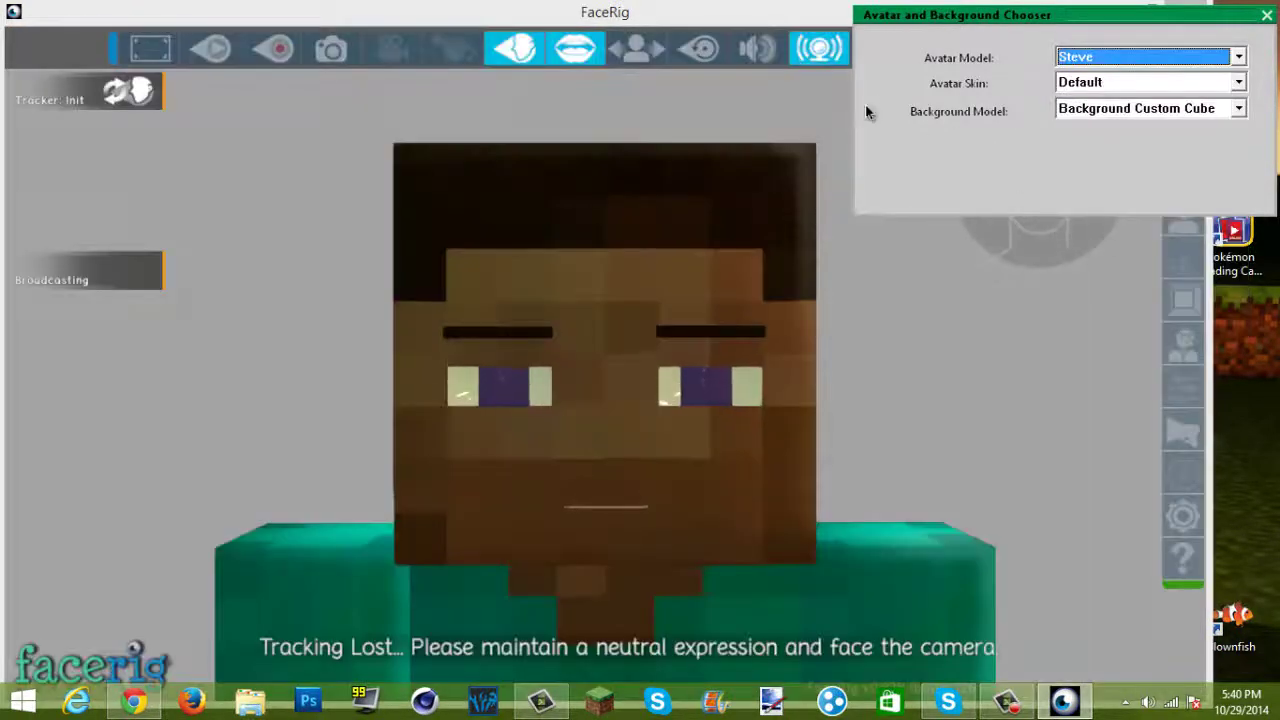
Close the avatar chooser and reposition the FaceRig window.
click(997, 197)
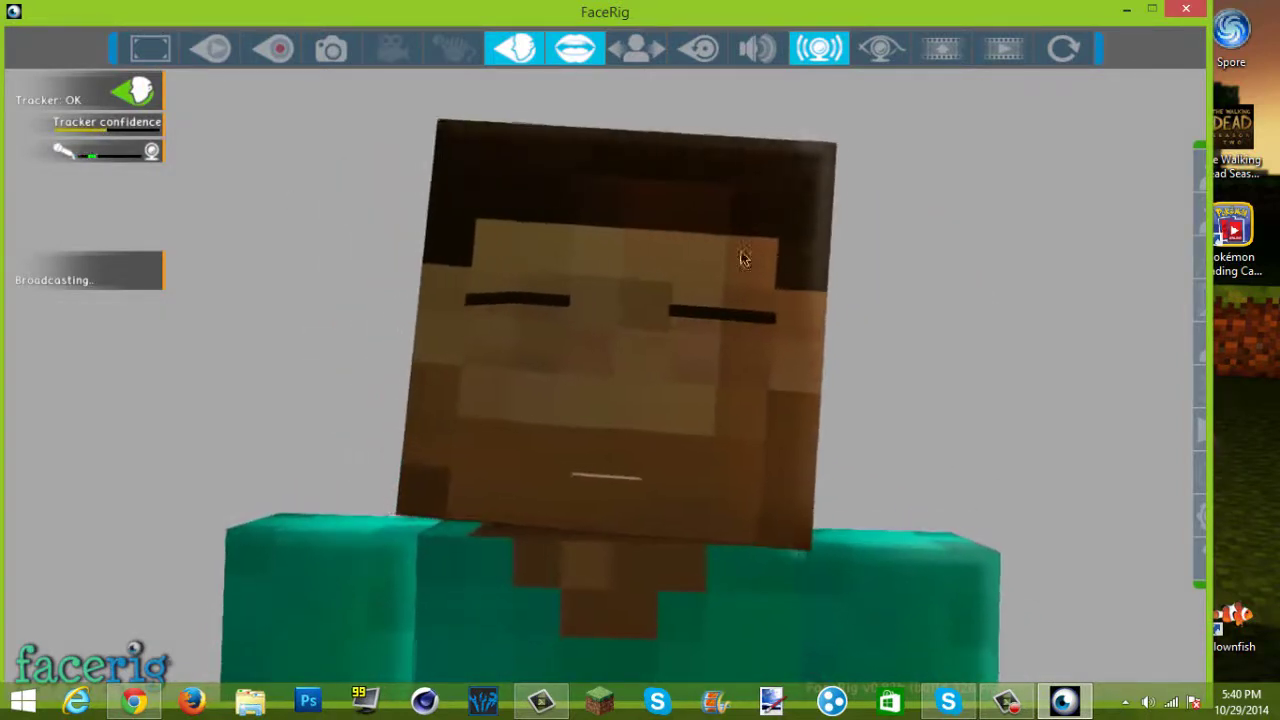
drag(1072, 5, 1134, 8)
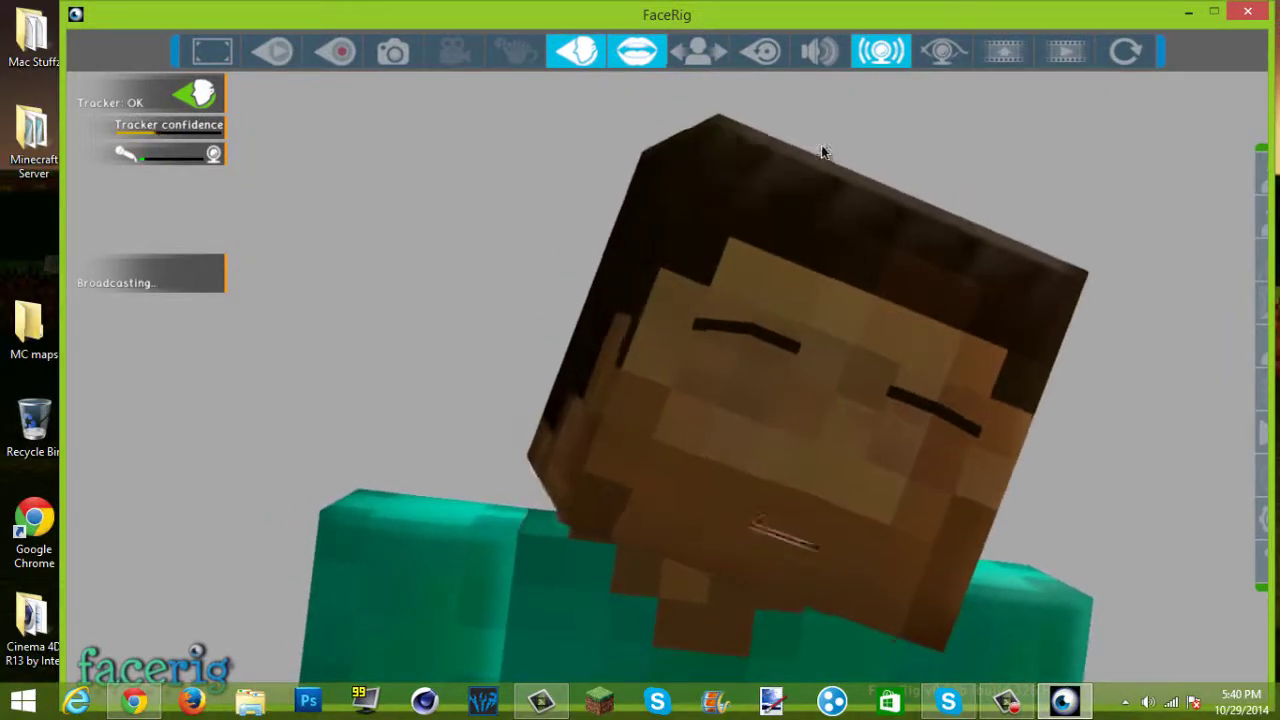
drag(845, 17, 759, 27)
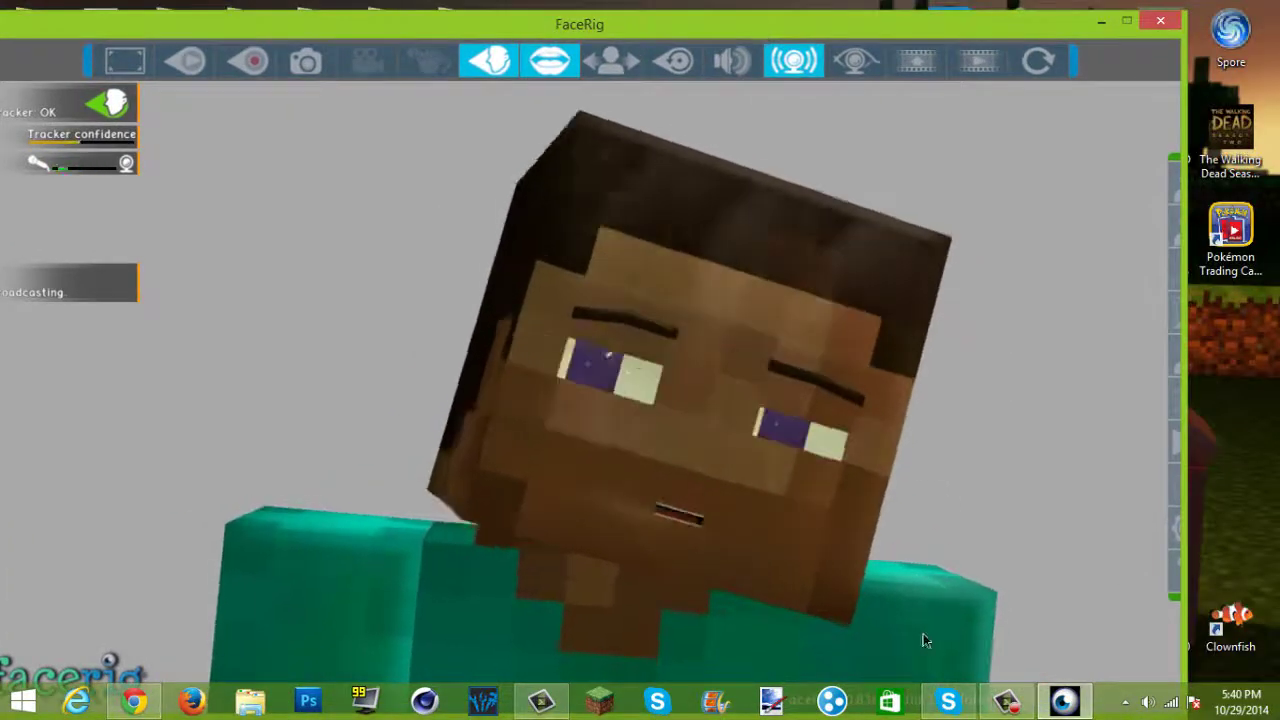
Check the Skype call, then turn Broadcast off and back on in FaceRig.
click(949, 698)
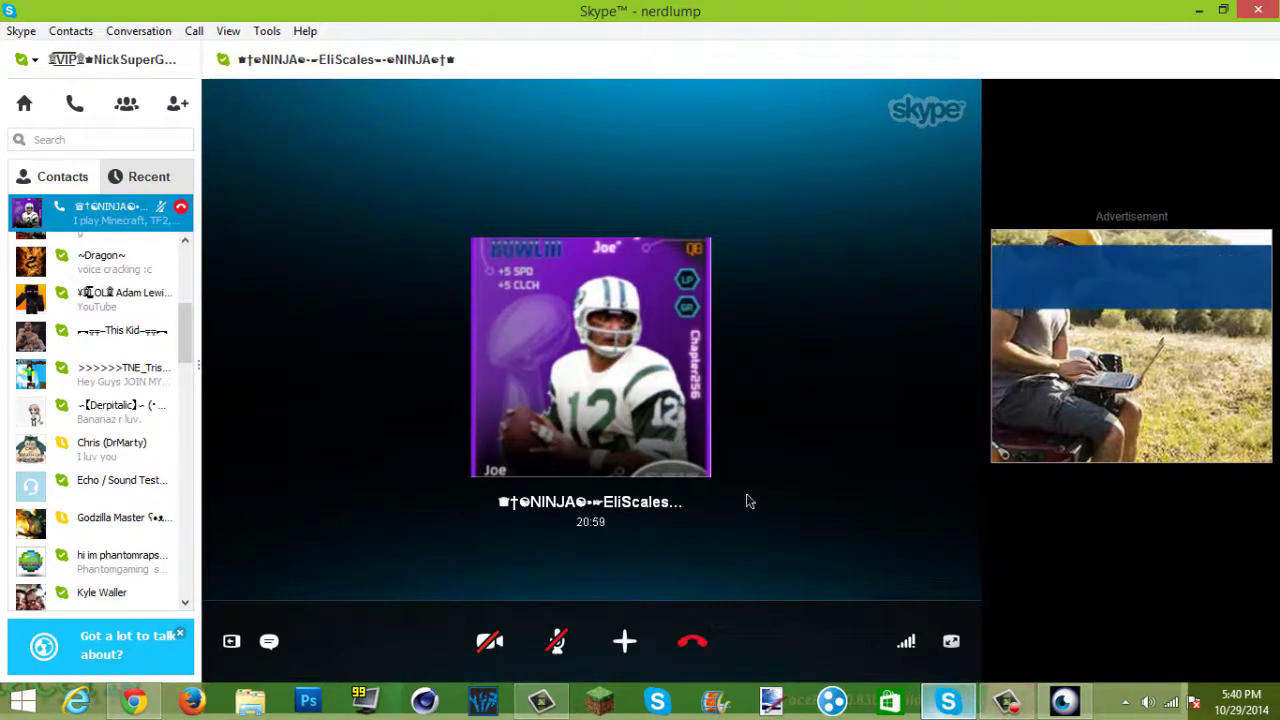
key(alt+Tab)
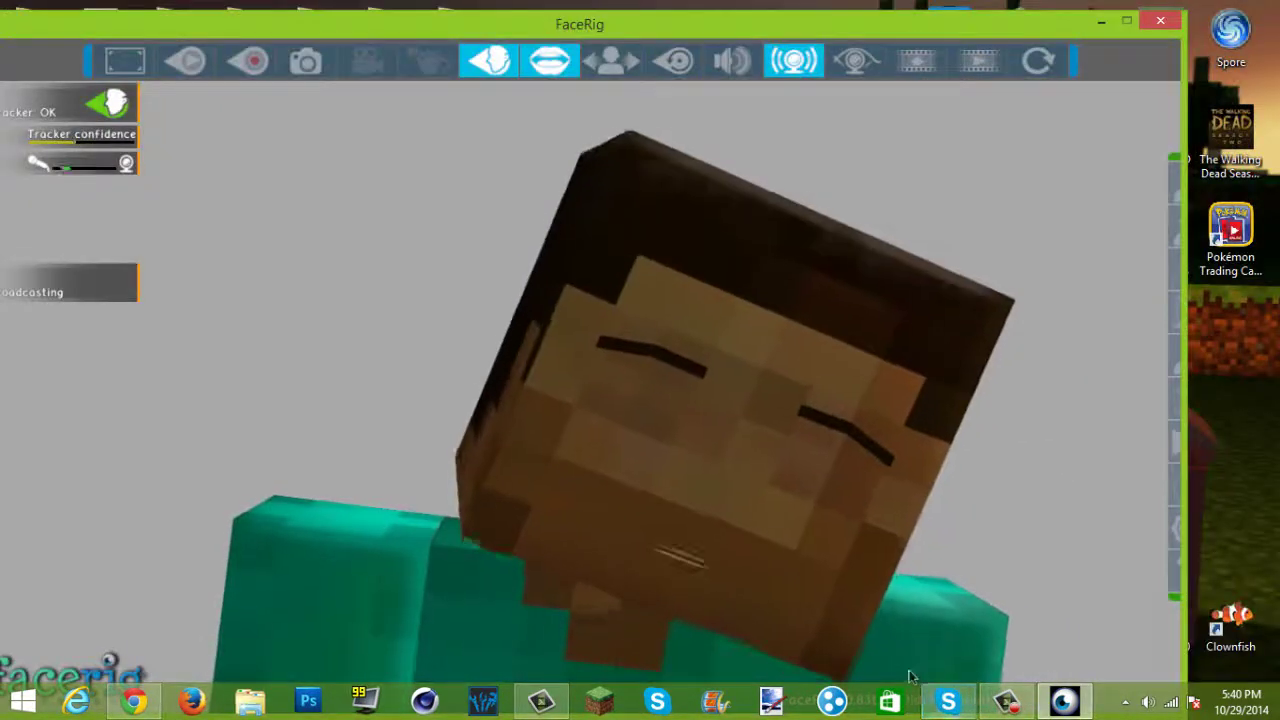
click(948, 697)
click(948, 697)
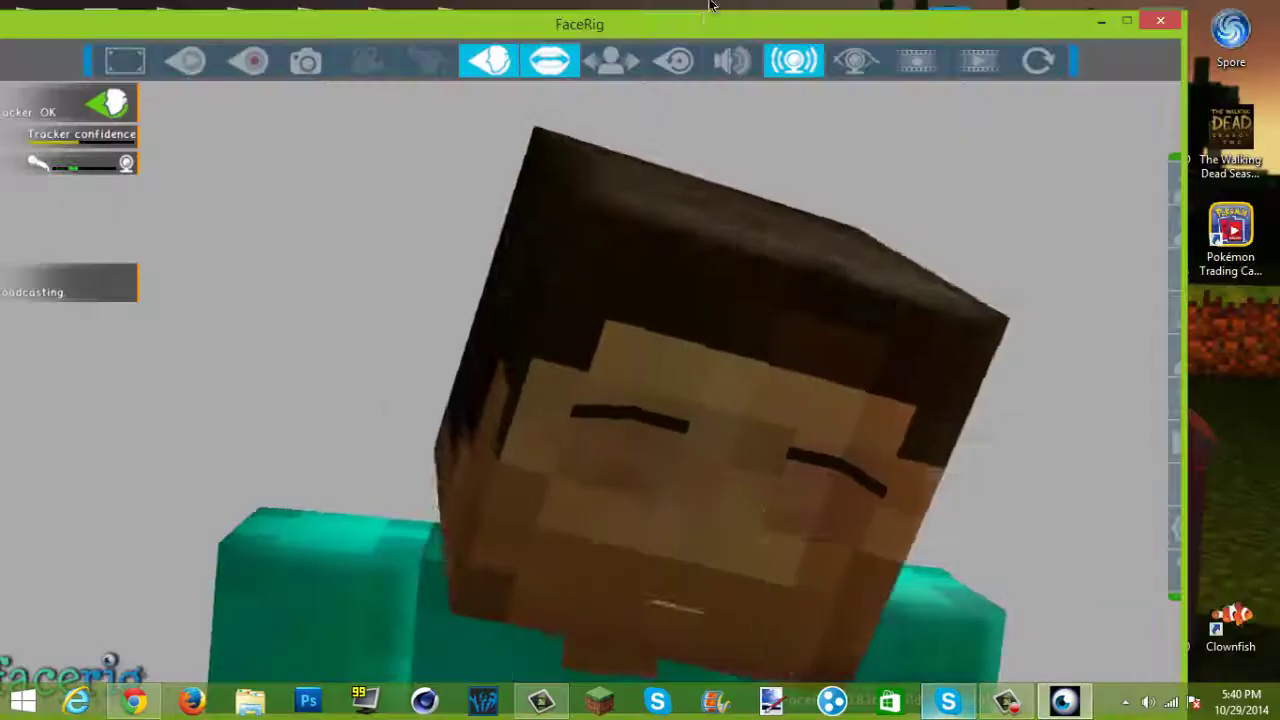
drag(731, 16, 787, 7)
click(847, 55)
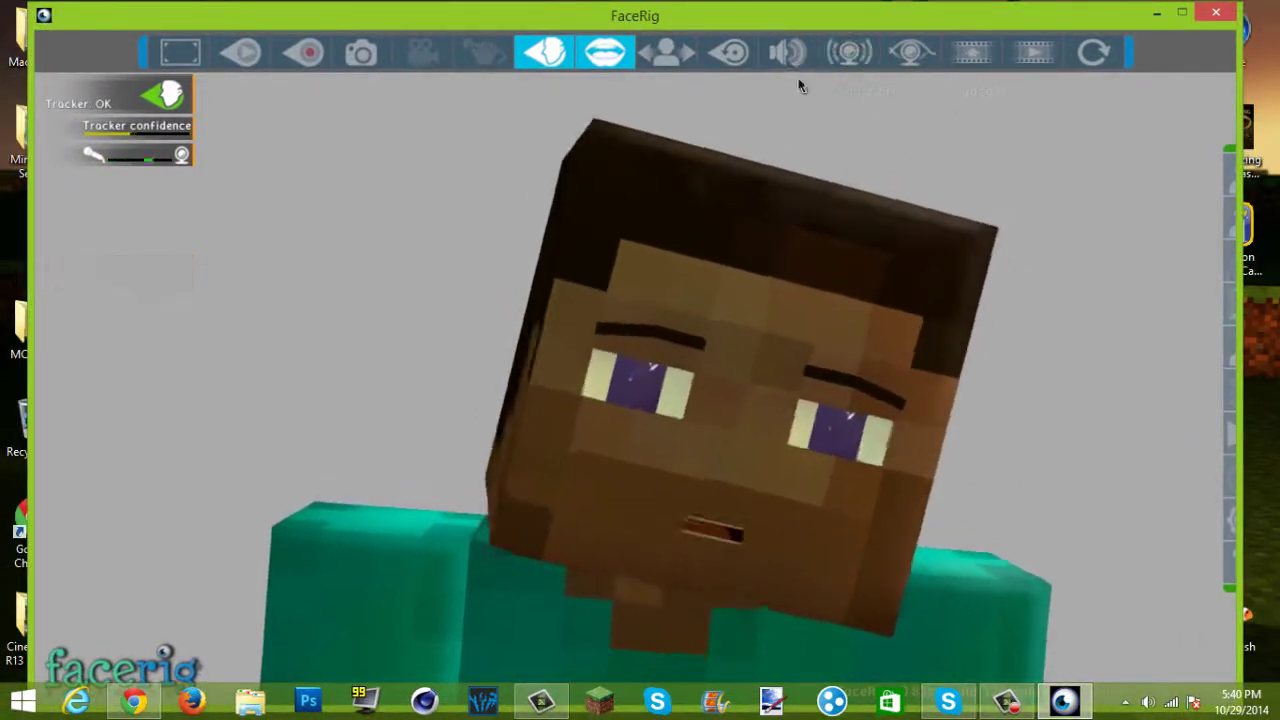
click(853, 58)
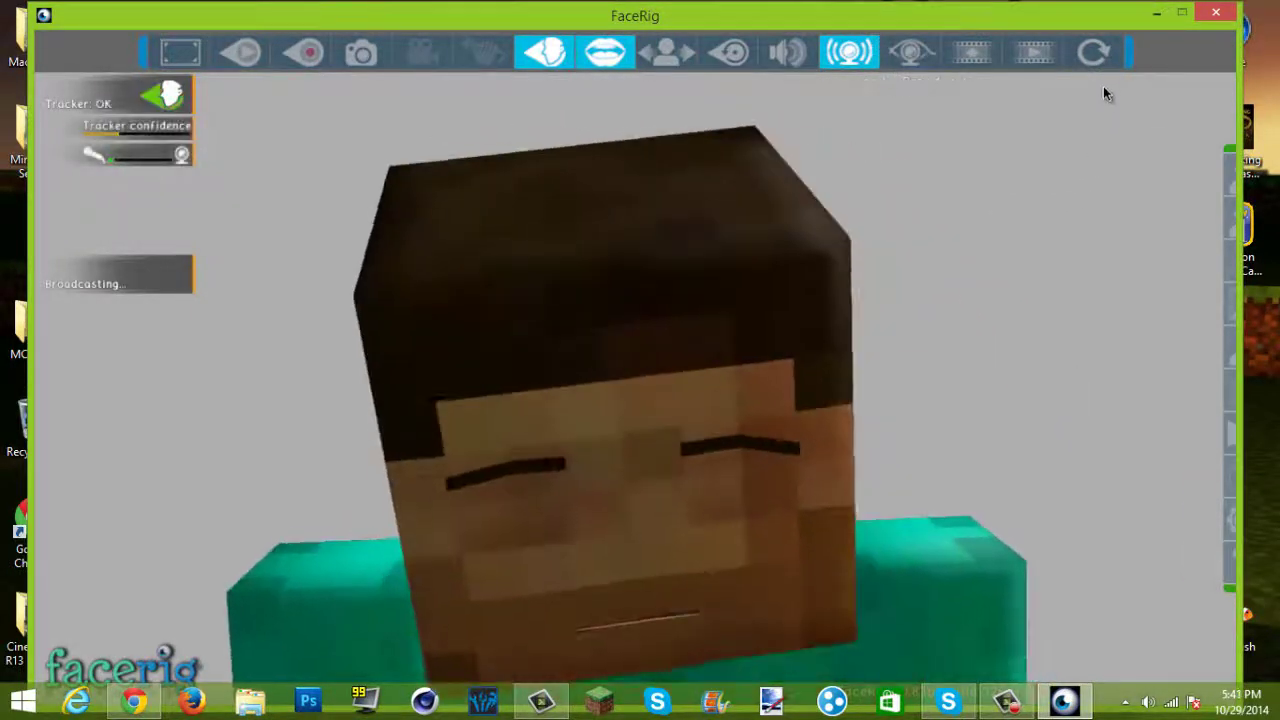
Minimize FaceRig and open the camera list in the Skype call's Webcam settings.
click(1156, 14)
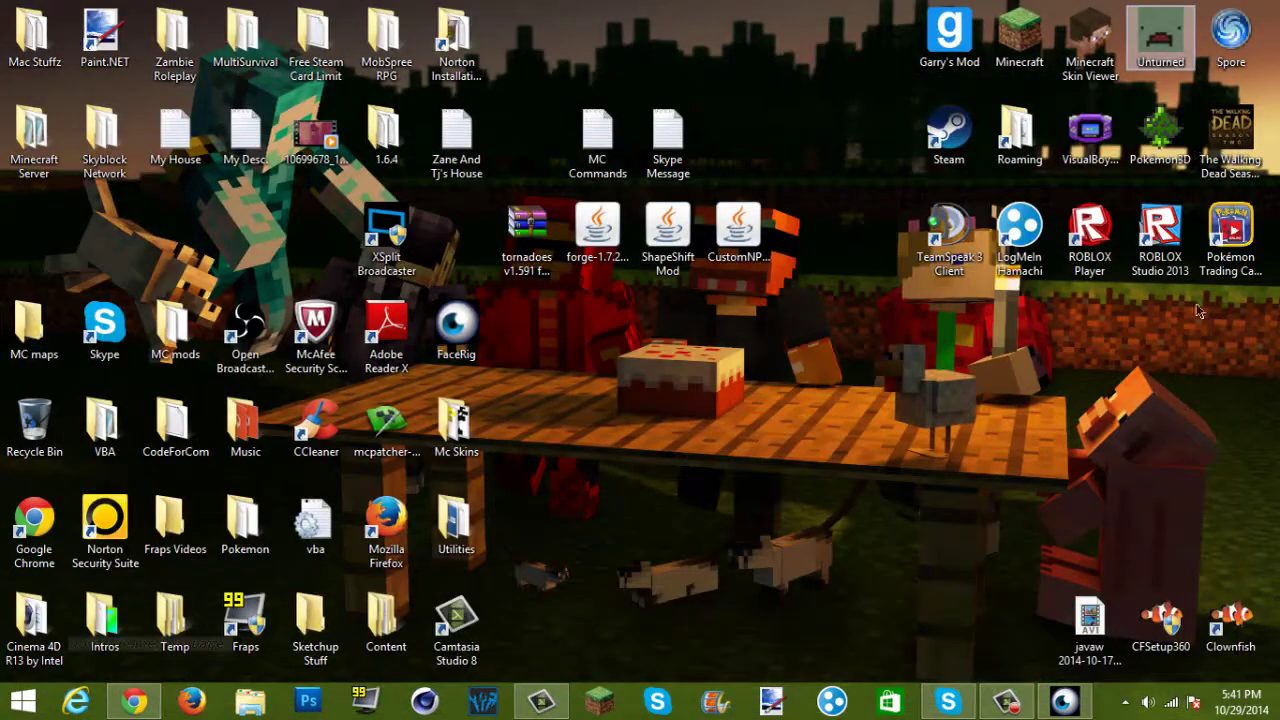
click(963, 690)
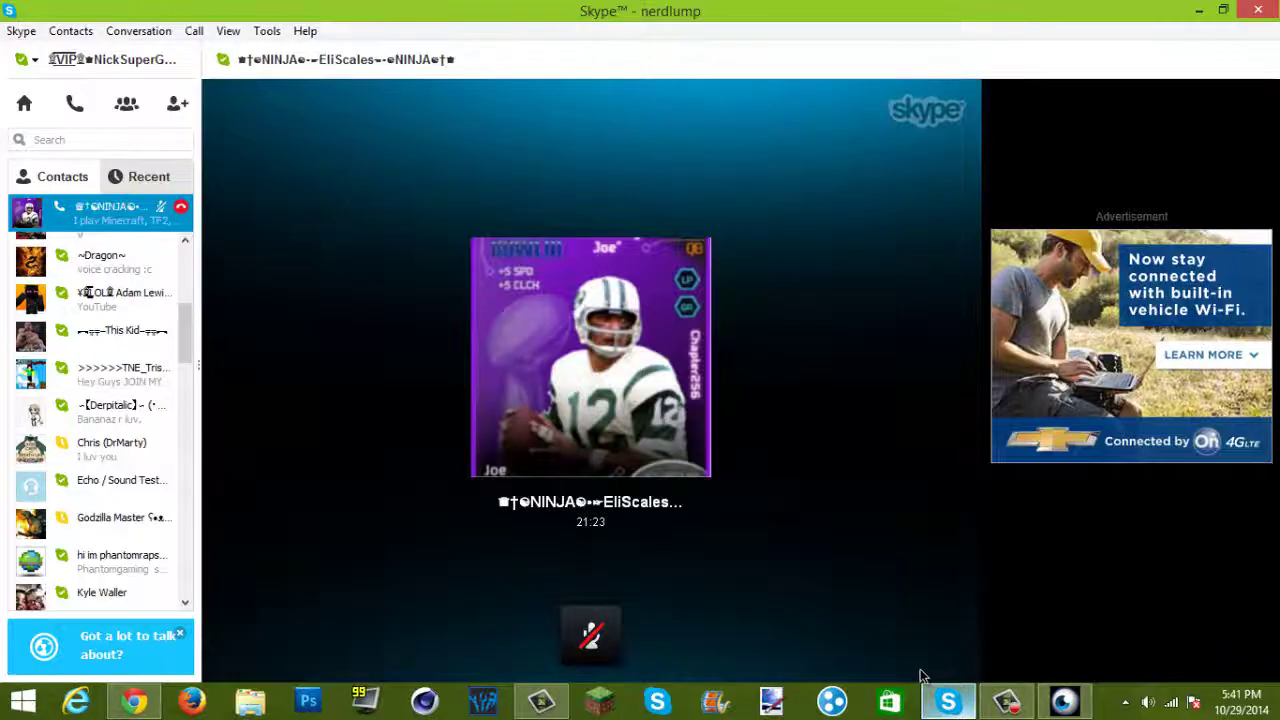
mouse_move(864, 640)
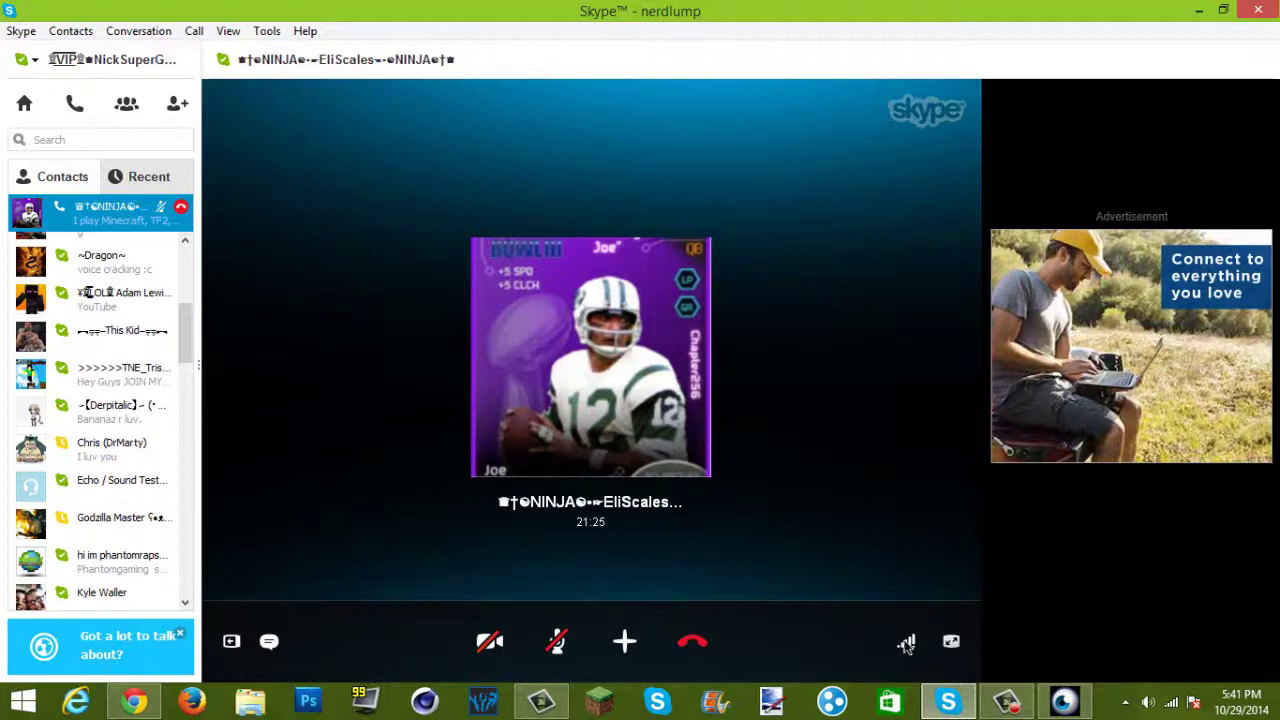
click(906, 643)
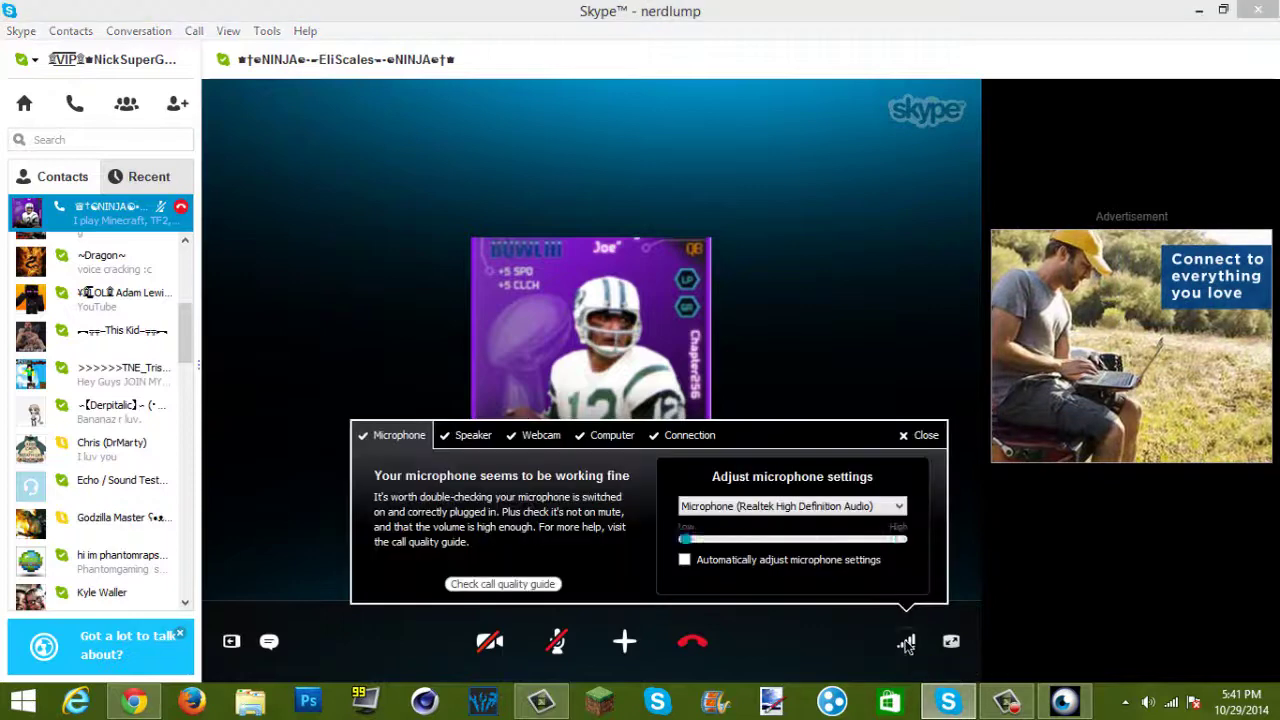
click(540, 442)
click(697, 508)
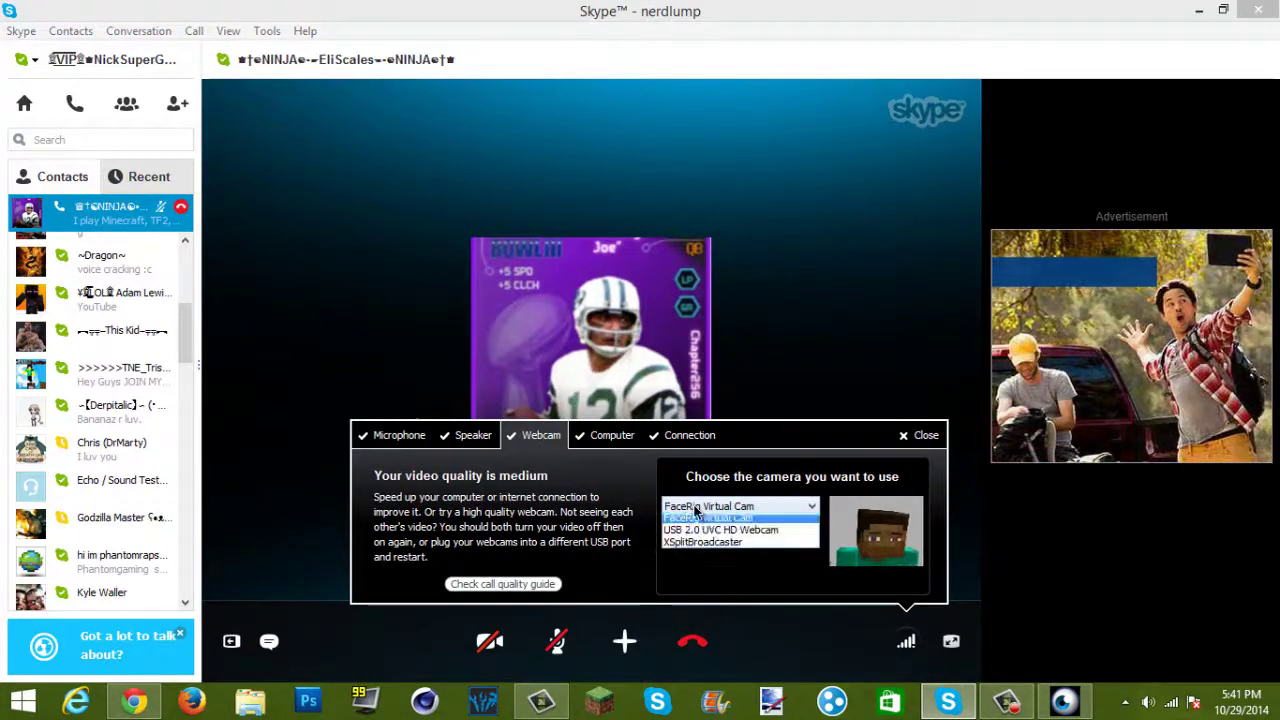